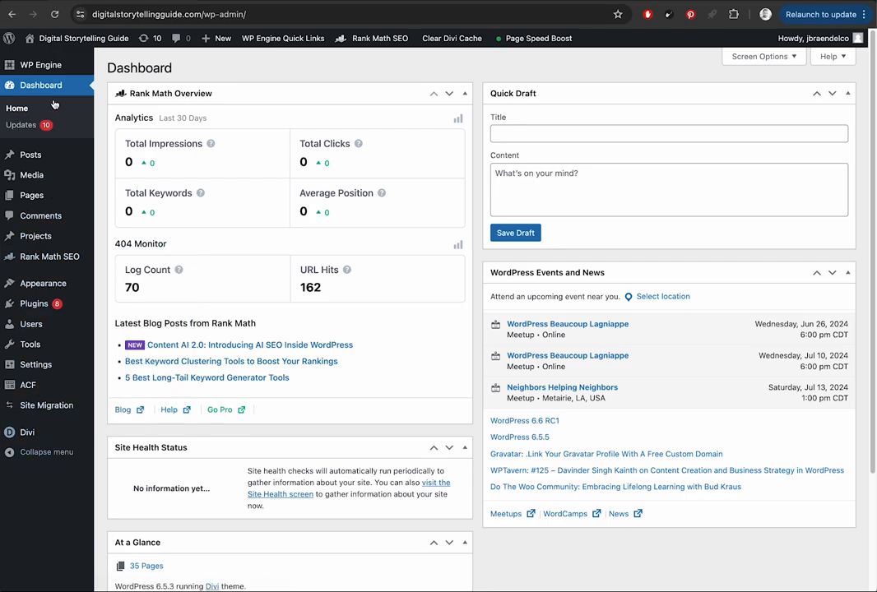
# Step: Open the live Digital Storytelling Guide site from the admin dashboard
pyautogui.moveTo(42, 159)
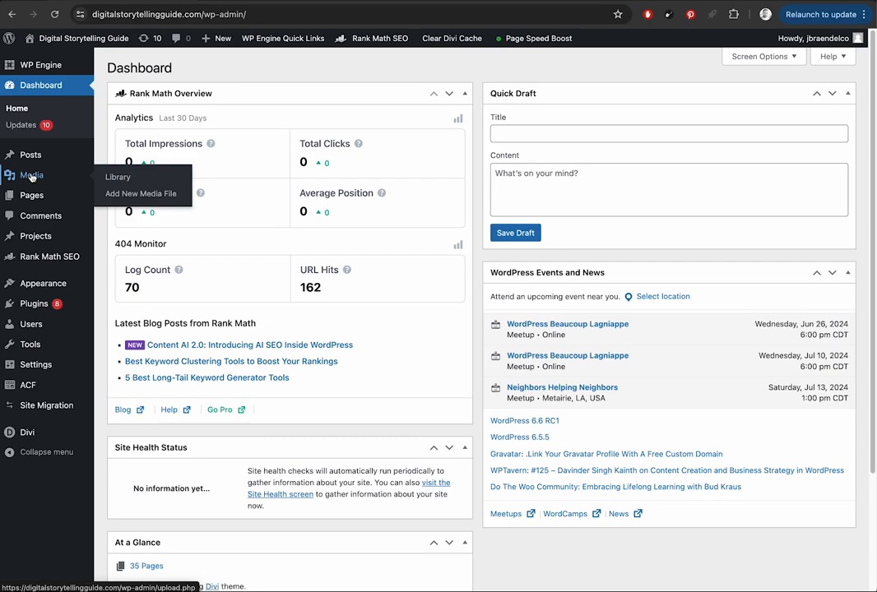
pyautogui.moveTo(25, 204)
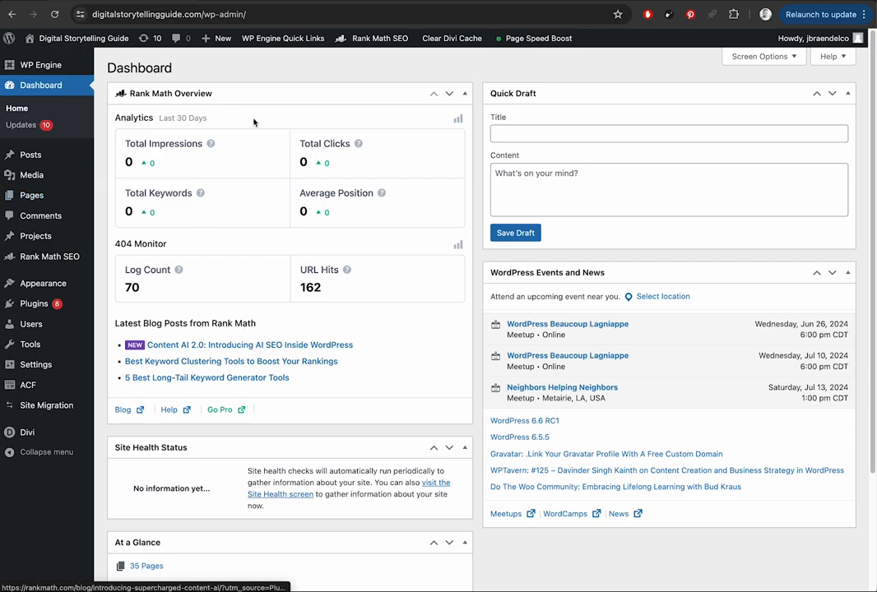
pyautogui.moveTo(96, 46)
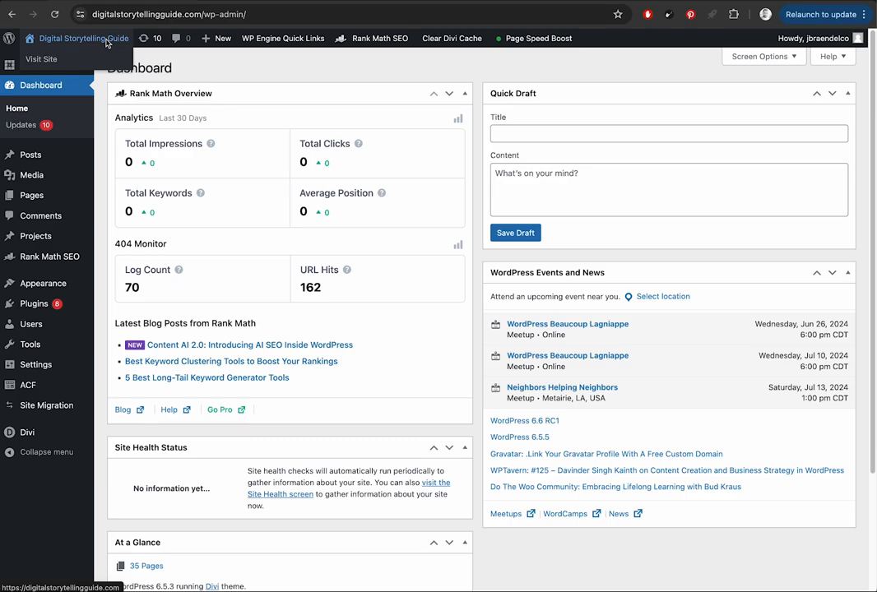
pyautogui.click(106, 43)
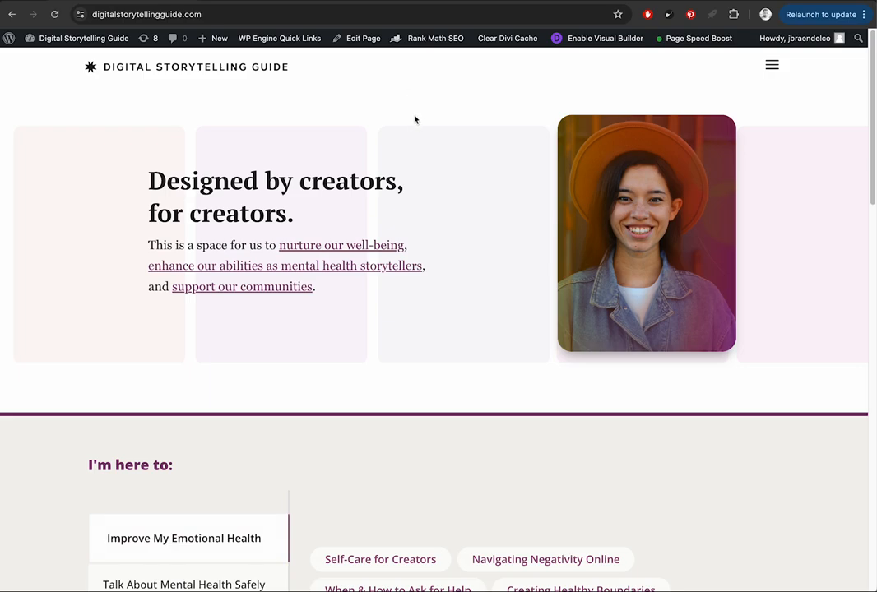
# Step: Return to the admin dashboard and reopen the live site's homepage
pyautogui.moveTo(65, 37)
pyautogui.click(108, 41)
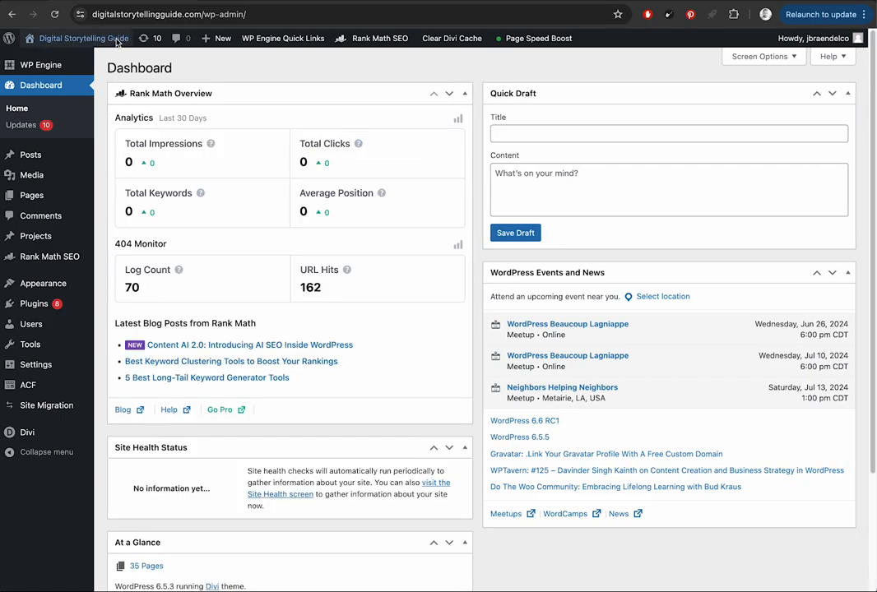
pyautogui.click(118, 42)
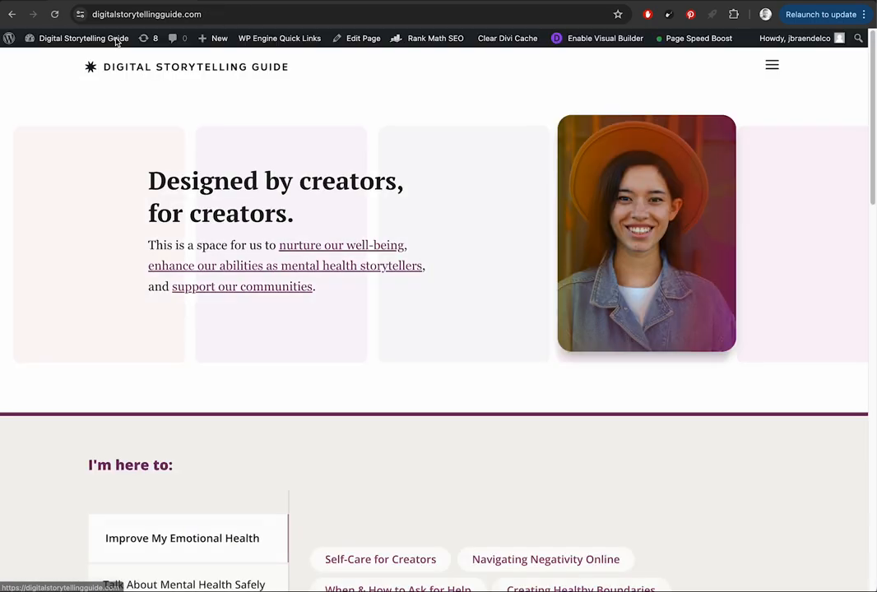
# Step: Look over the live homepage and enable the Divi Visual Builder on it
pyautogui.scroll(-8, 91, 130)
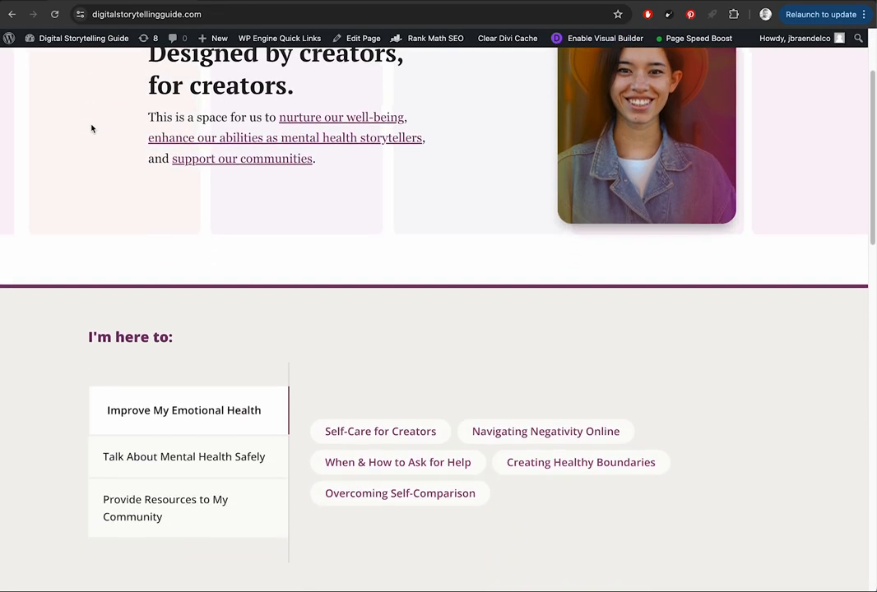
pyautogui.scroll(-10, 92, 129)
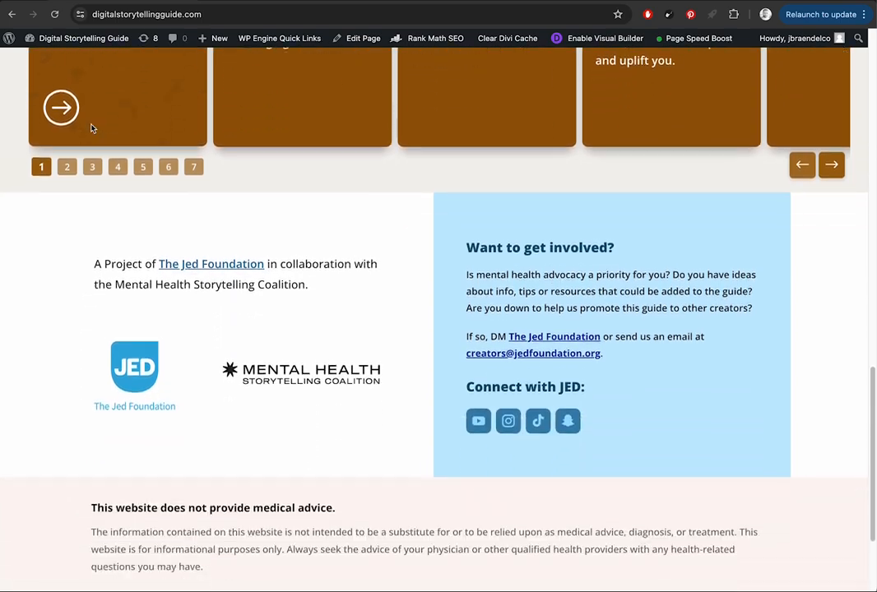
pyautogui.scroll(20, 91, 128)
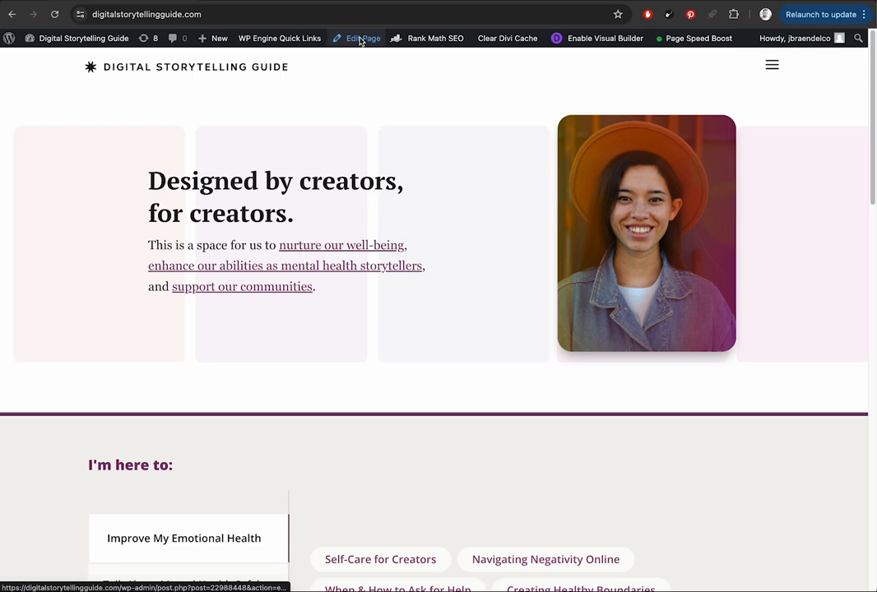
pyautogui.click(559, 41)
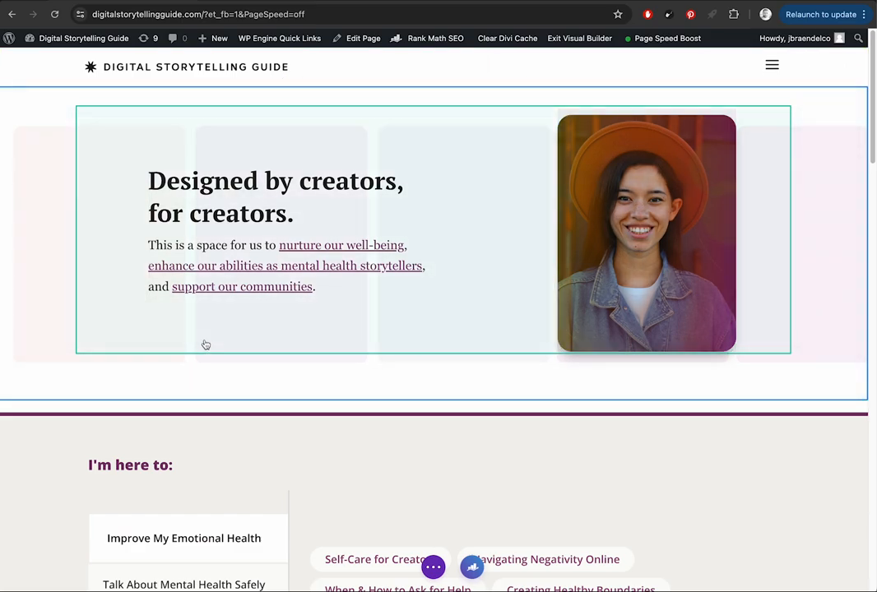
# Step: Expand the builder's page controls, show the Layers view, and move it lower, partly clear of the hero image
pyautogui.scroll(-3, 181, 395)
pyautogui.scroll(-3, 181, 396)
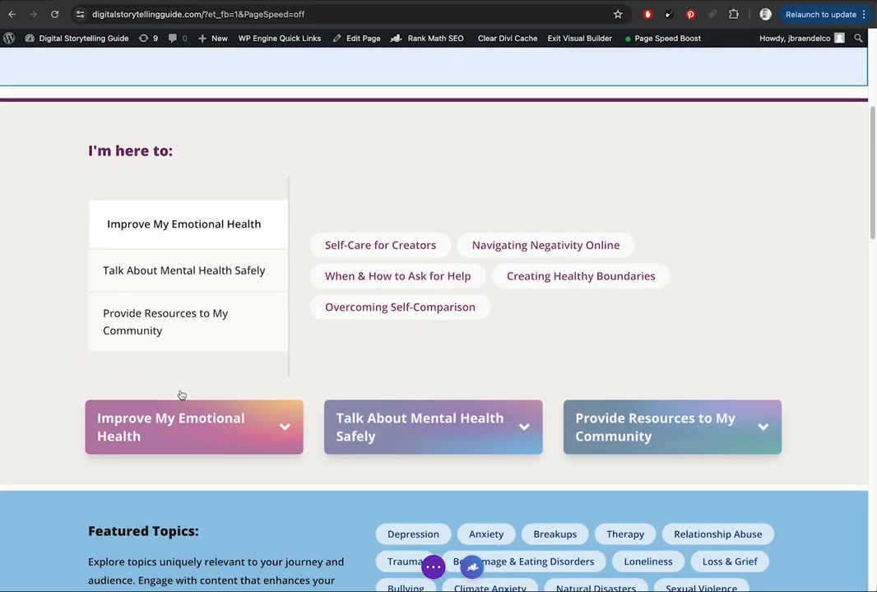
pyautogui.scroll(5, 240, 362)
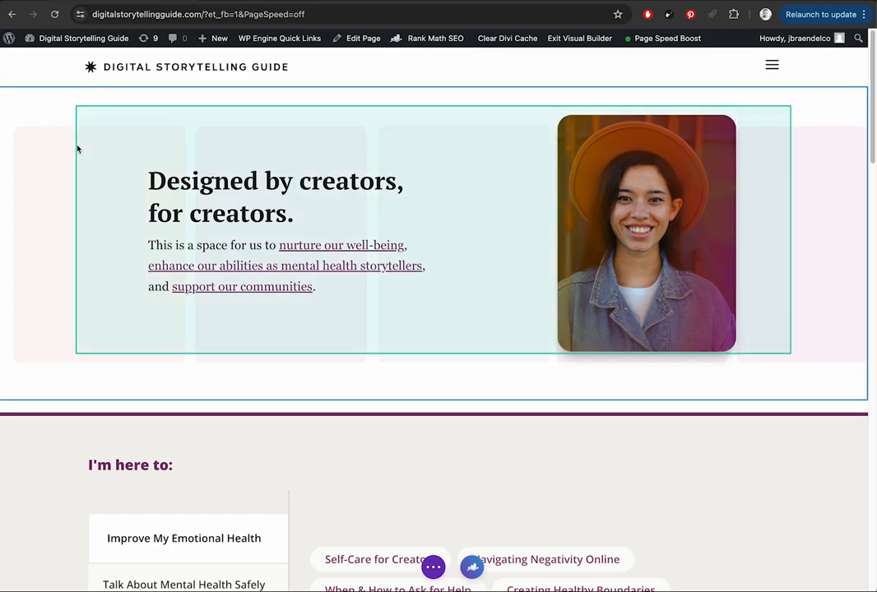
pyautogui.click(48, 377)
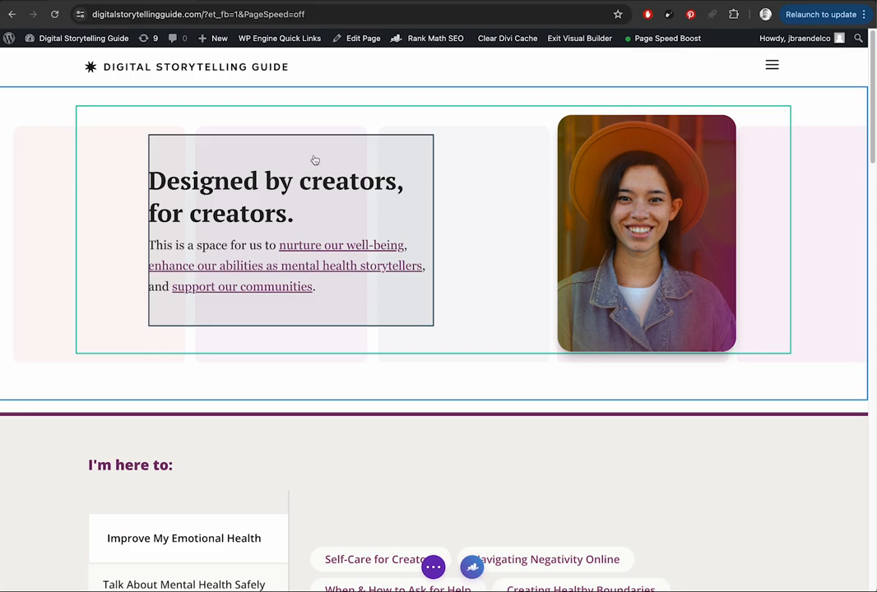
pyautogui.click(434, 567)
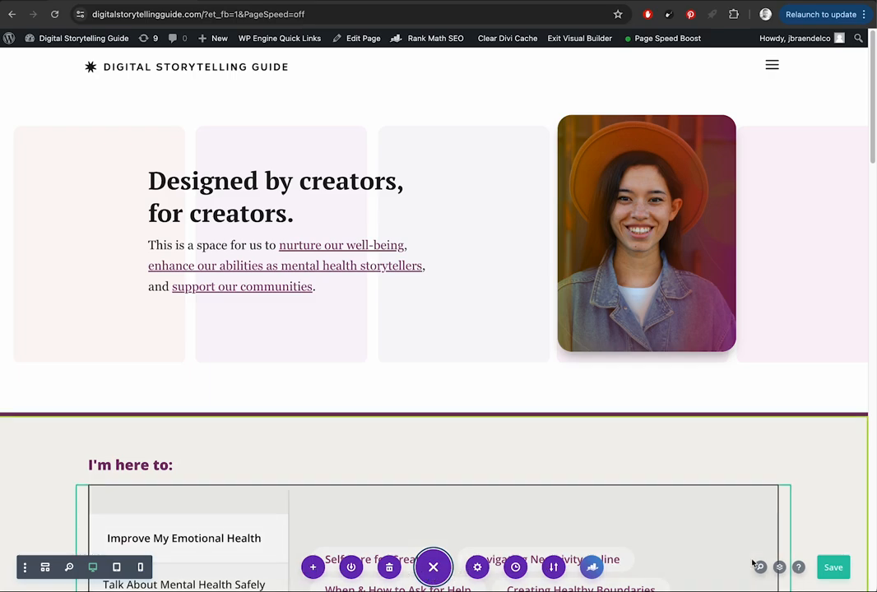
pyautogui.click(780, 568)
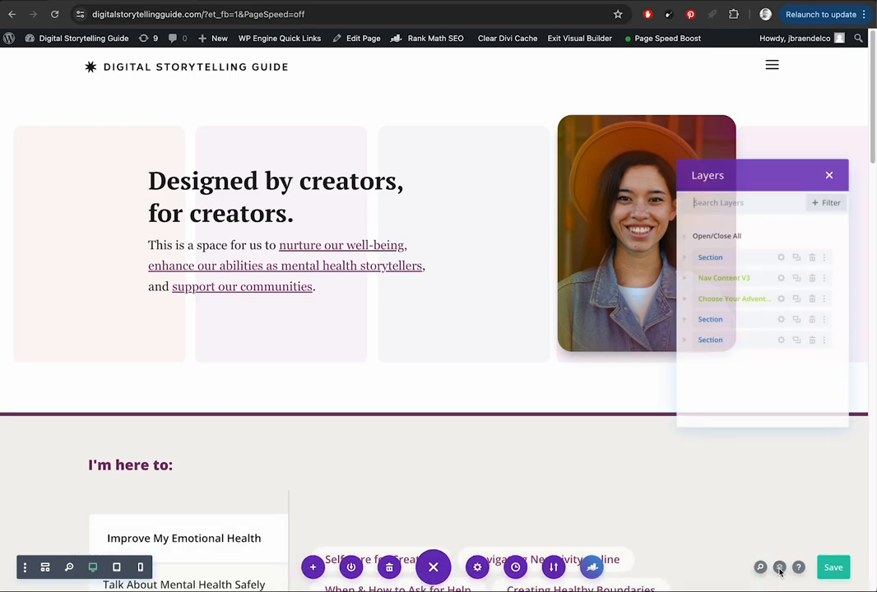
pyautogui.moveTo(752, 178); pyautogui.dragTo(751, 269)
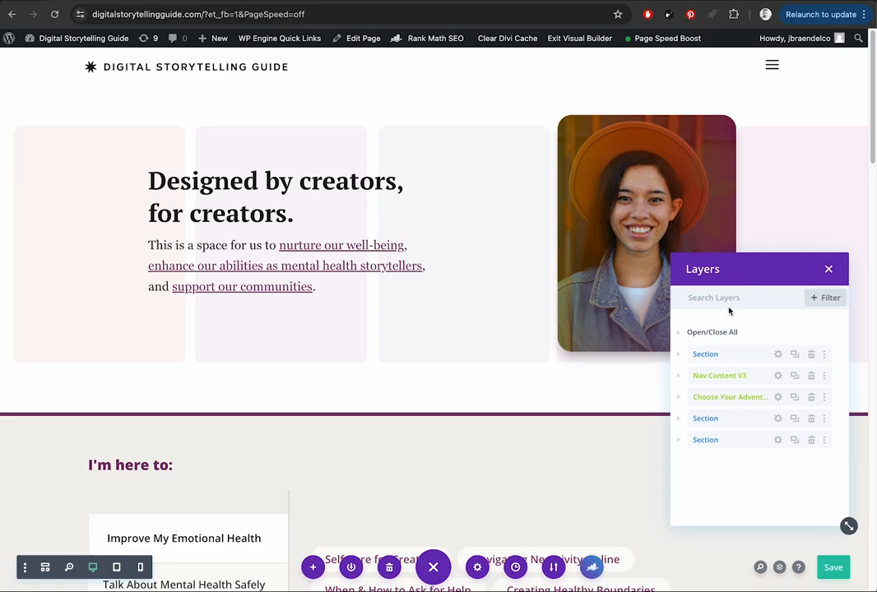
# Step: Expand the first section in Layers, including its row and both columns, down to the Text and Image modules
pyautogui.click(679, 355)
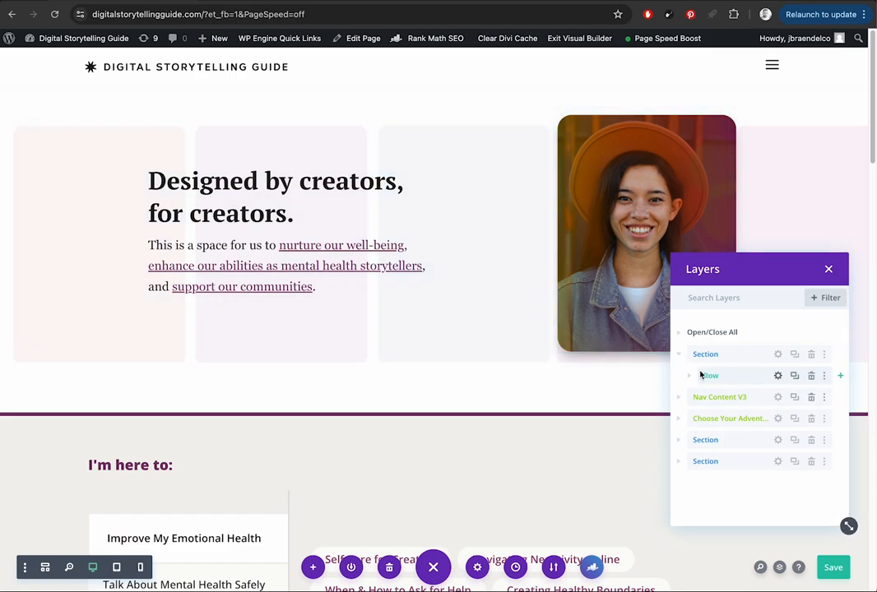
pyautogui.click(689, 377)
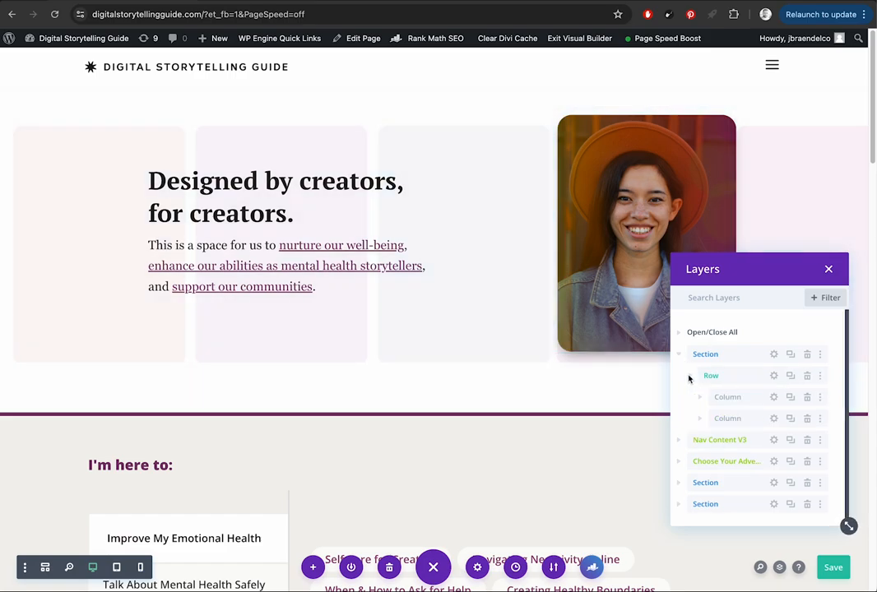
pyautogui.click(699, 397)
pyautogui.click(699, 440)
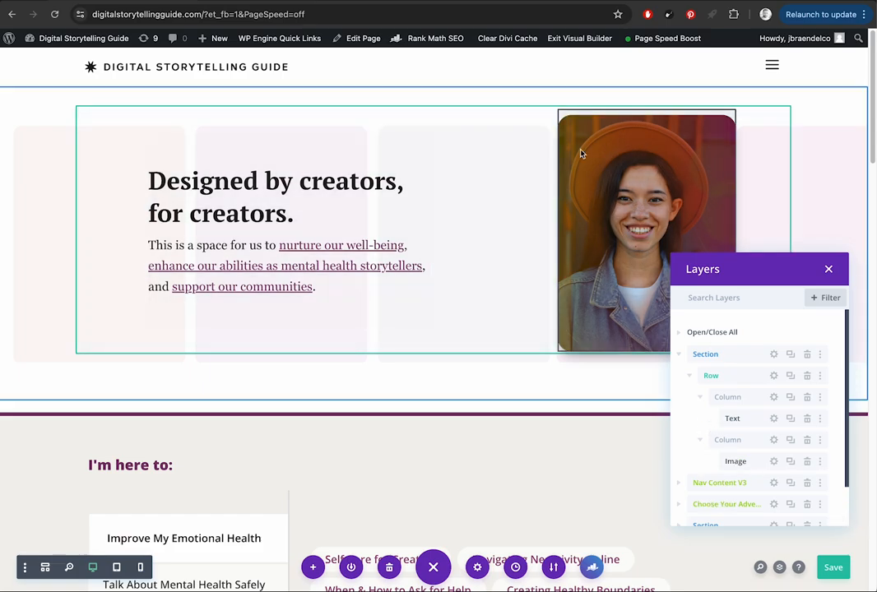
# Step: Examine how the homepage is divided into sections, rows and modules, from the header and hero down to the footer area
pyautogui.scroll(-10, 580, 153)
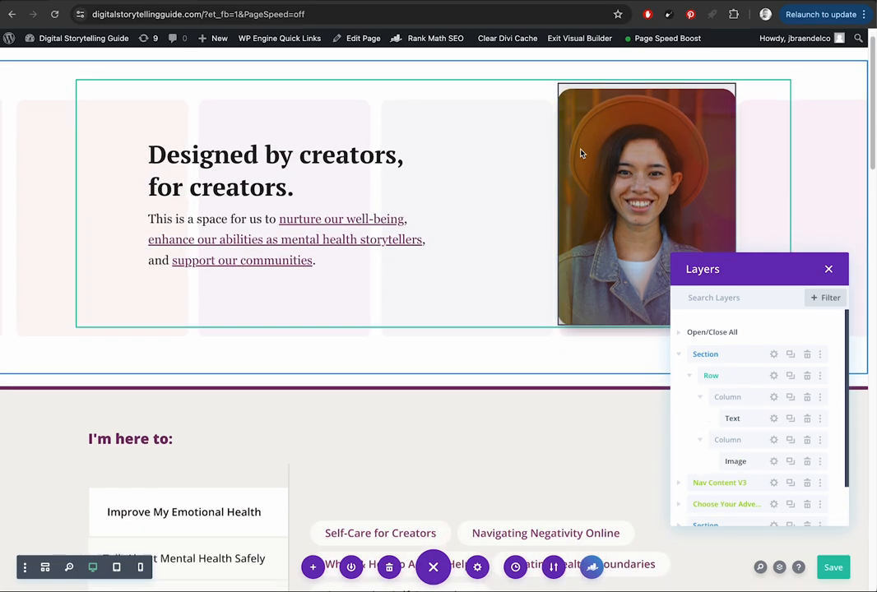
pyautogui.scroll(1, 580, 154)
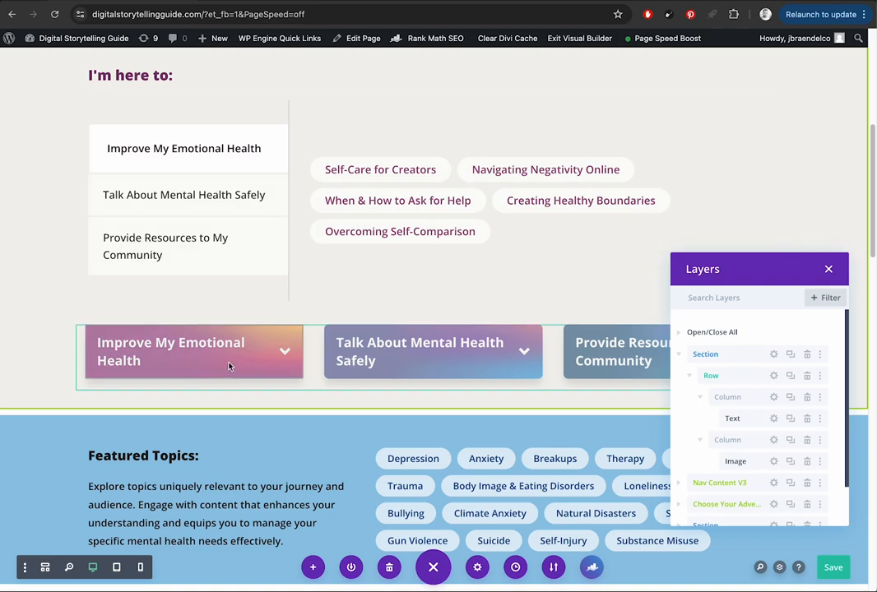
pyautogui.scroll(10, 411, 359)
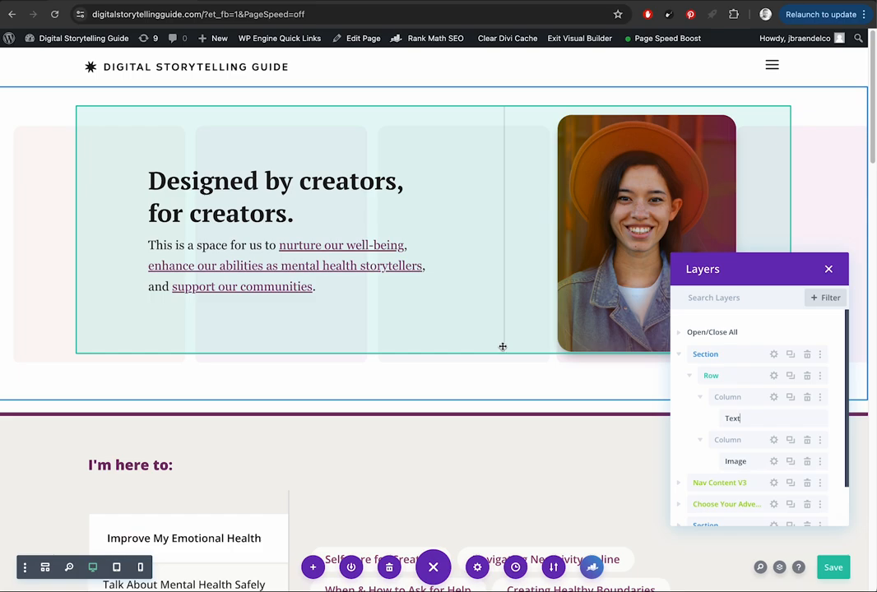
pyautogui.scroll(-5, 43, 447)
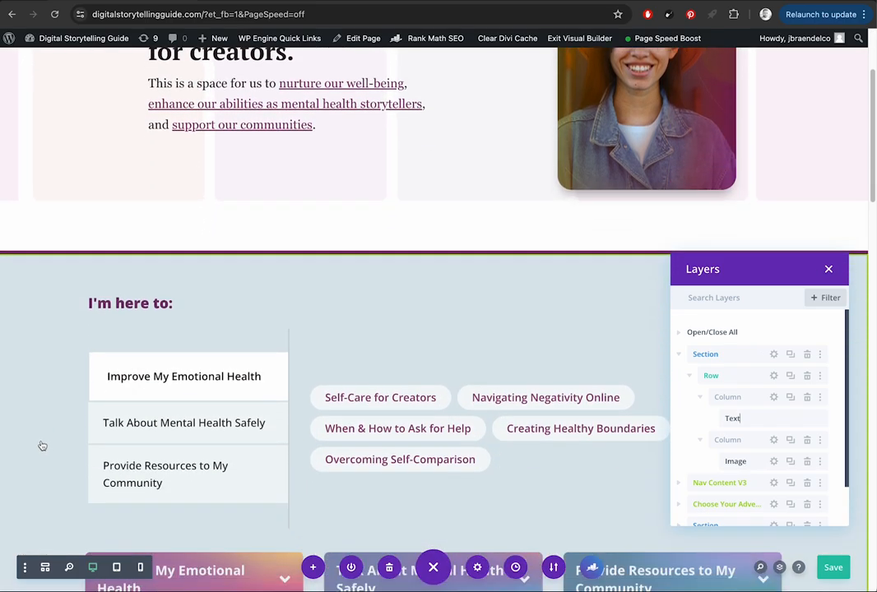
pyautogui.scroll(-5, 52, 417)
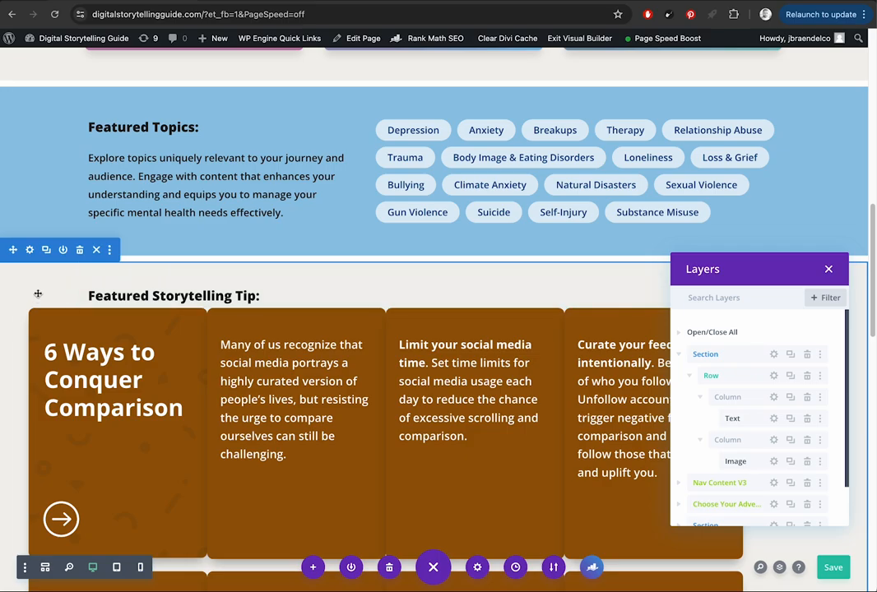
pyautogui.scroll(-4, 37, 292)
pyautogui.scroll(-10, 36, 294)
pyautogui.scroll(20, 37, 297)
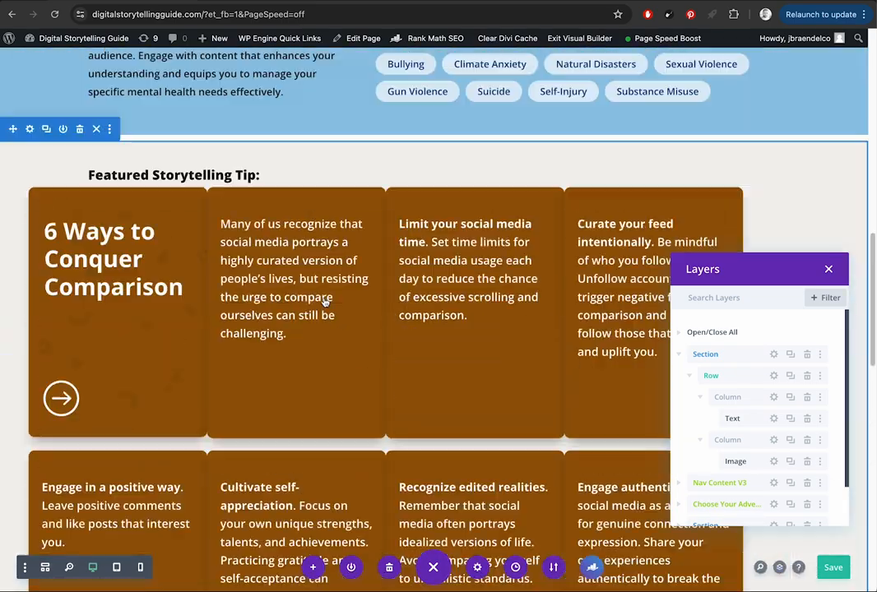
pyautogui.scroll(1, 319, 289)
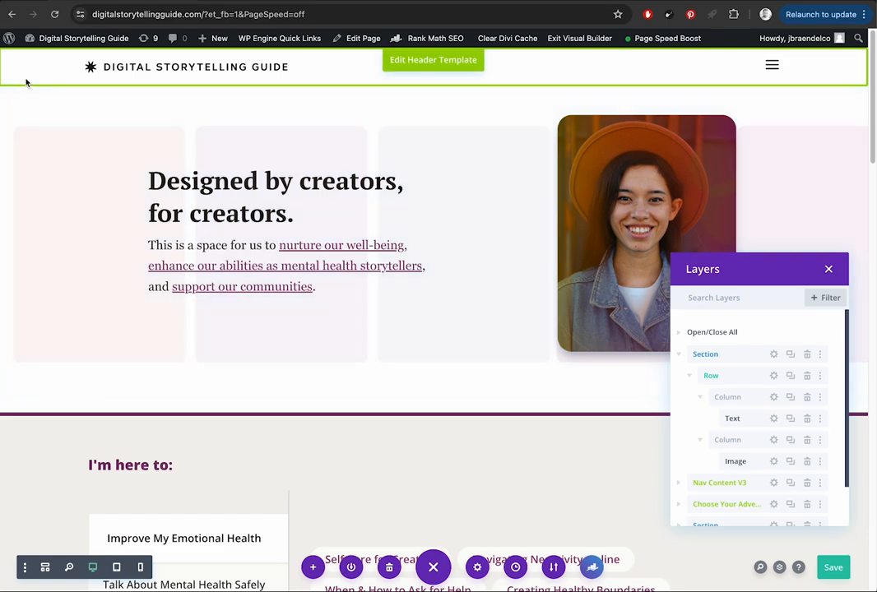
pyautogui.scroll(-3, 26, 356)
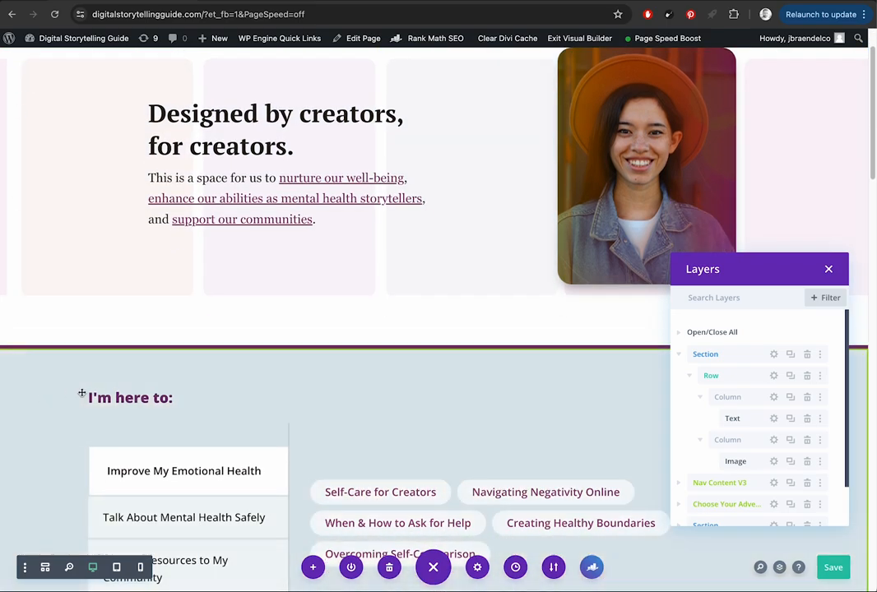
pyautogui.scroll(3, 52, 387)
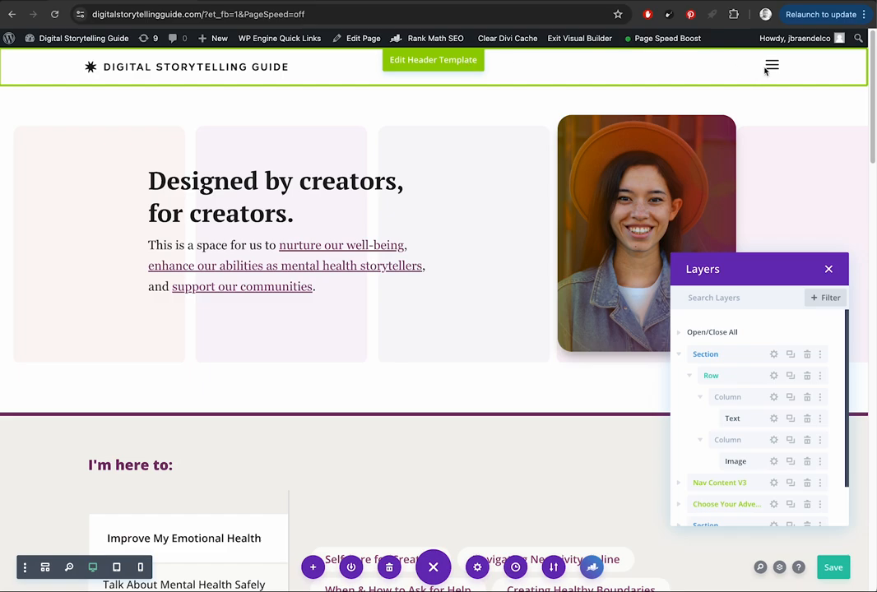
pyautogui.press('super+s')
pyautogui.scroll(-3, 260, 74)
pyautogui.scroll(-2, 226, 270)
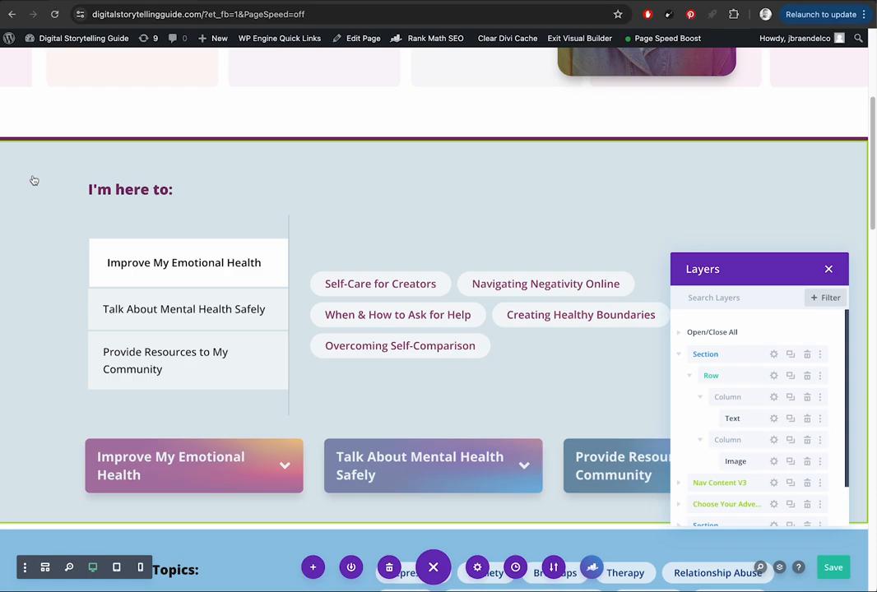
pyautogui.scroll(-1, 35, 195)
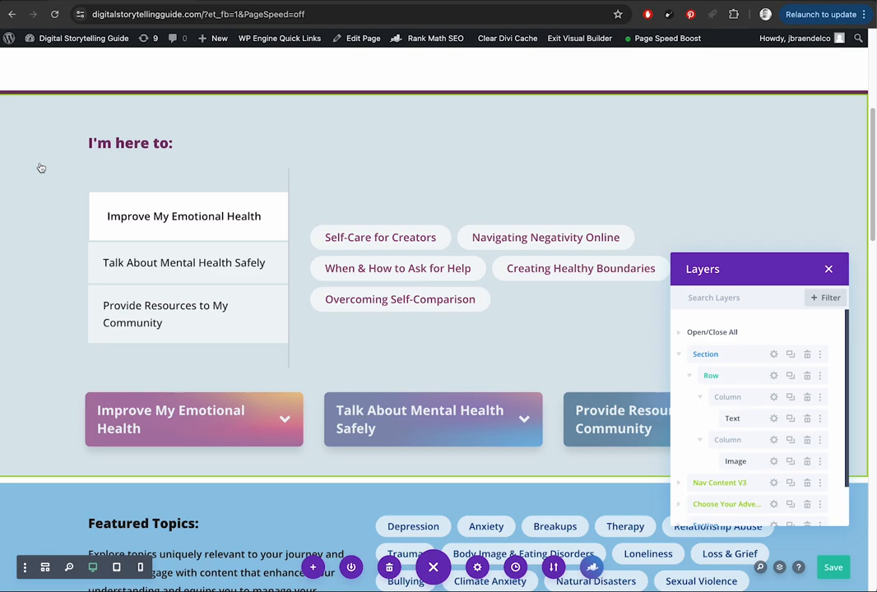
pyautogui.scroll(-8, 118, 222)
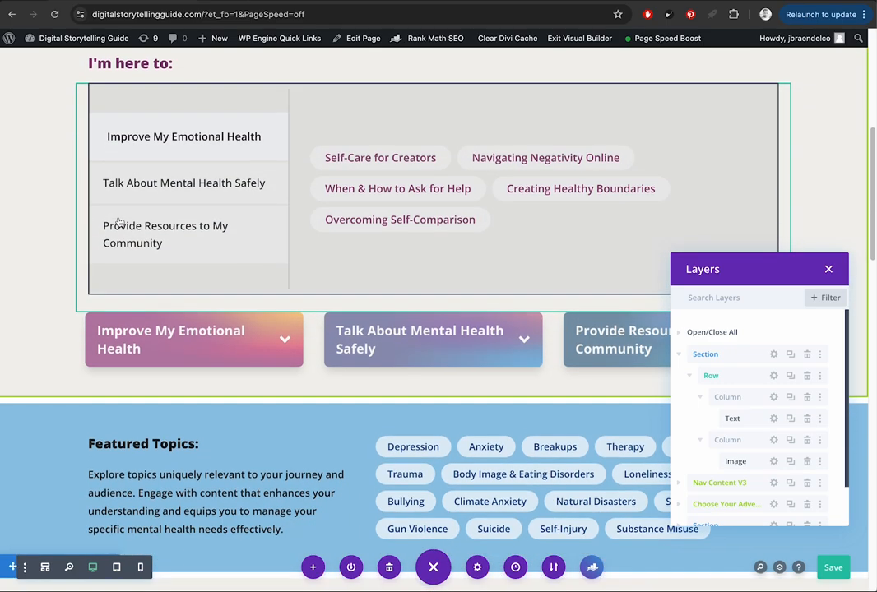
pyautogui.scroll(2, 118, 222)
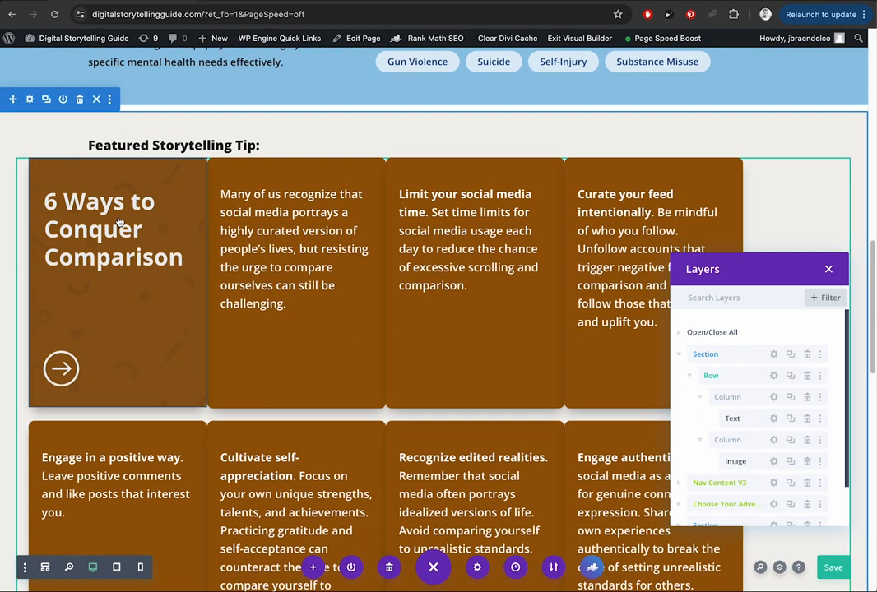
pyautogui.scroll(-10, 118, 222)
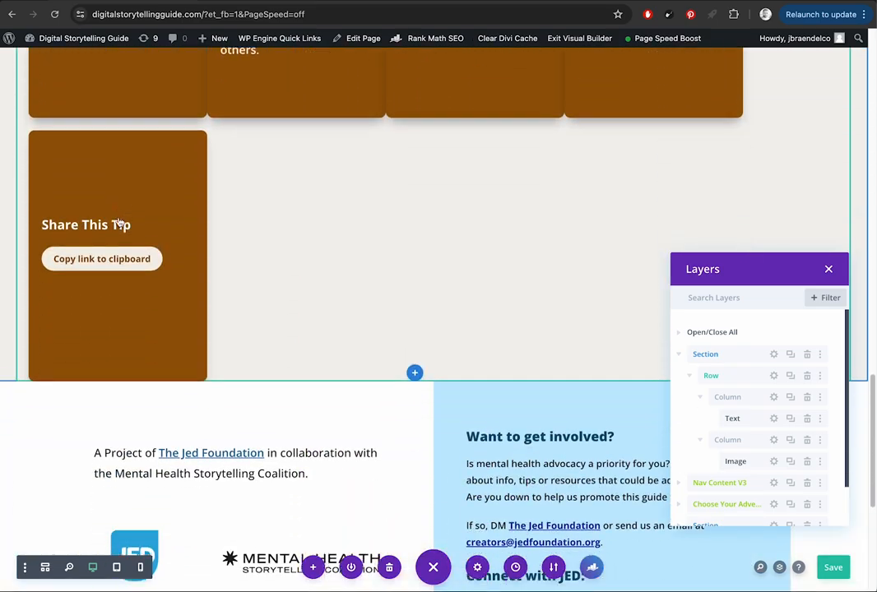
pyautogui.scroll(15, 118, 223)
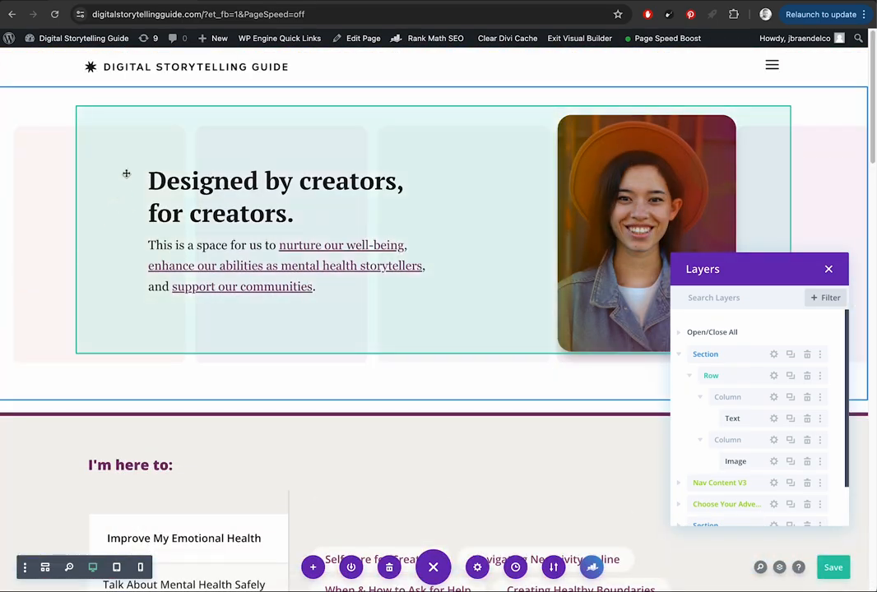
# Step: Leave the homepage builder for the dashboard, discarding the unsaved changes, and open the list of all pages
pyautogui.click(105, 39)
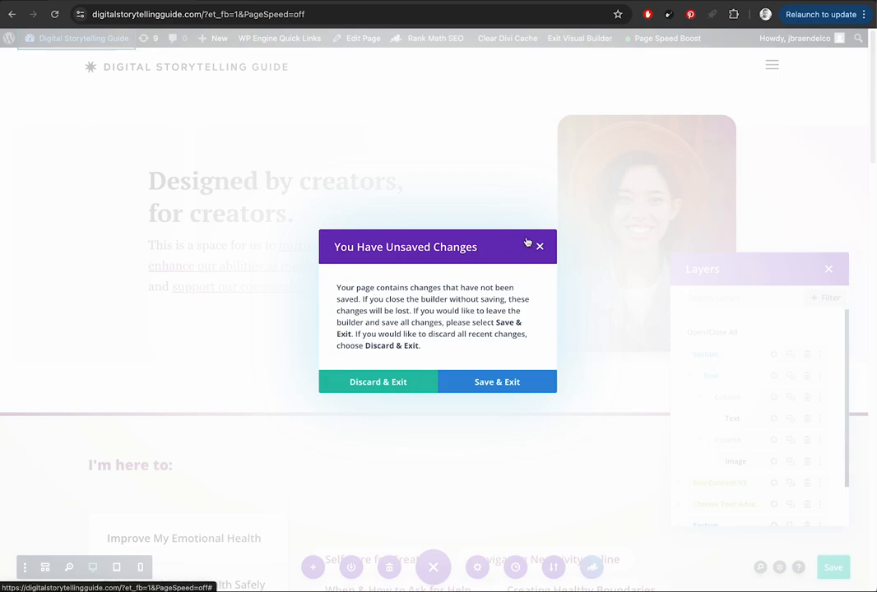
pyautogui.click(386, 388)
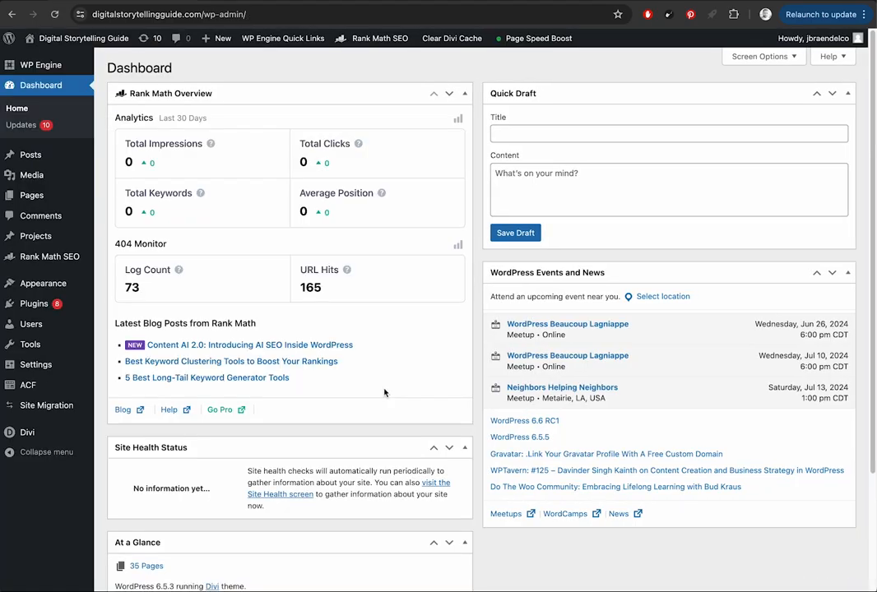
pyautogui.click(39, 195)
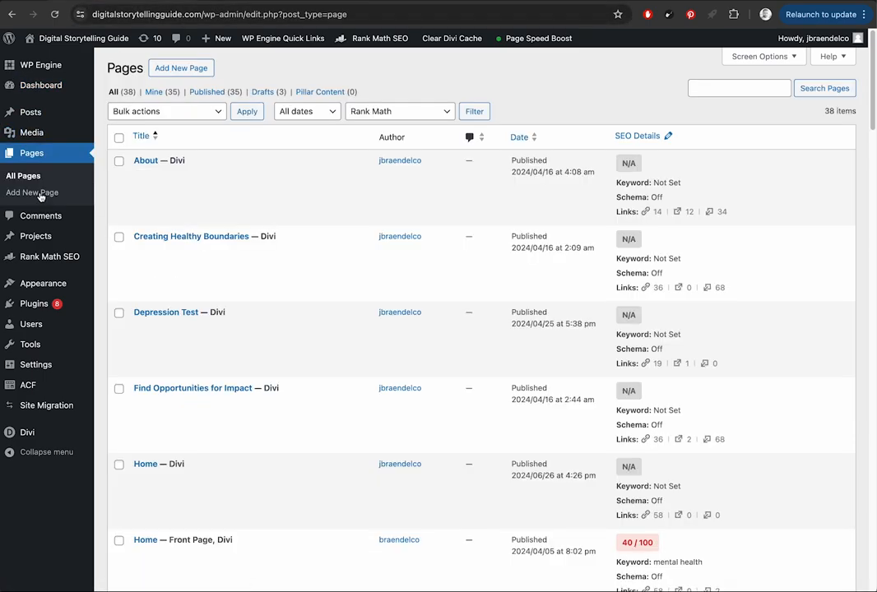
# Step: Look through the list of the site's existing pages
pyautogui.scroll(-2, 257, 167)
pyautogui.scroll(-5, 294, 205)
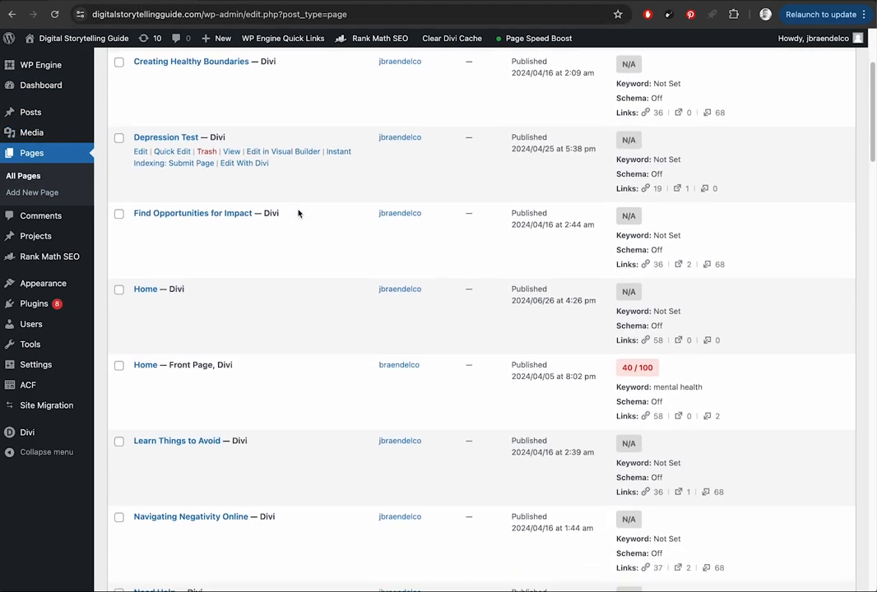
pyautogui.scroll(-3, 298, 213)
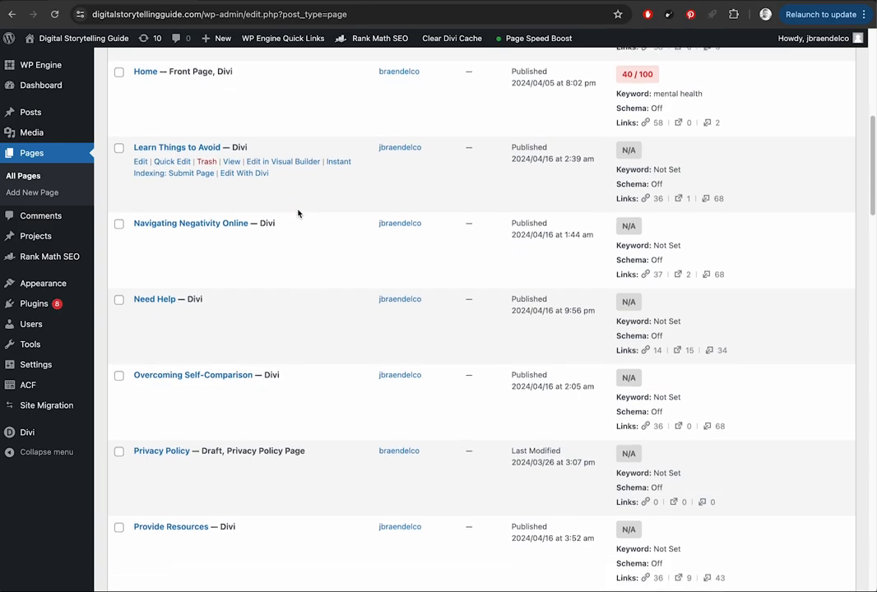
pyautogui.scroll(1, 298, 213)
pyautogui.scroll(10, 298, 213)
pyautogui.scroll(-15, 294, 211)
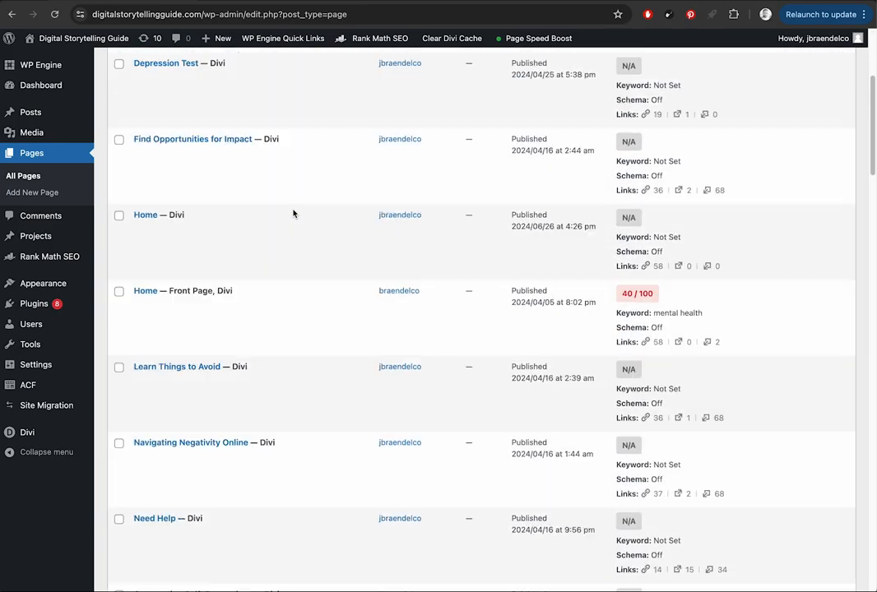
pyautogui.scroll(15, 297, 210)
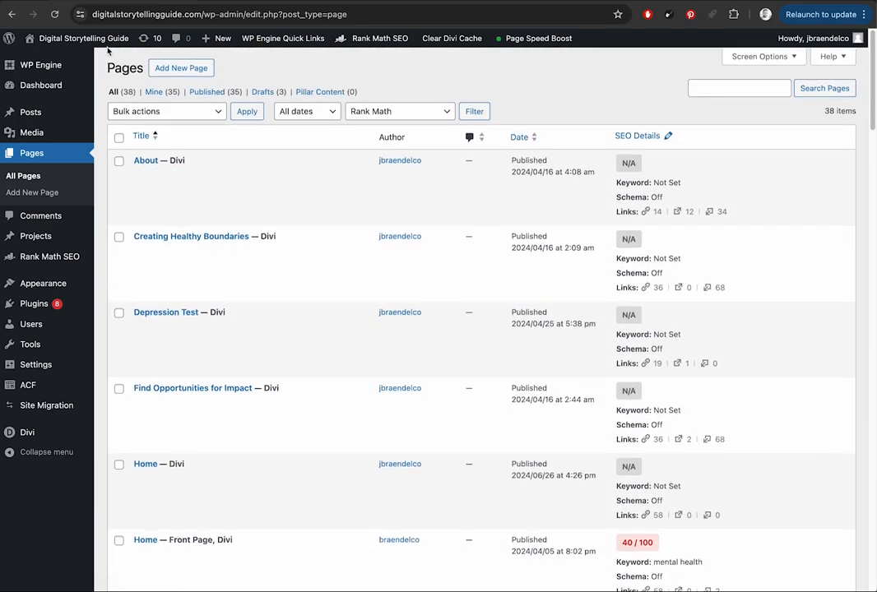
# Step: Return to the live homepage and open the Self-Care for Creators page from the "I'm here to:" area
pyautogui.click(112, 43)
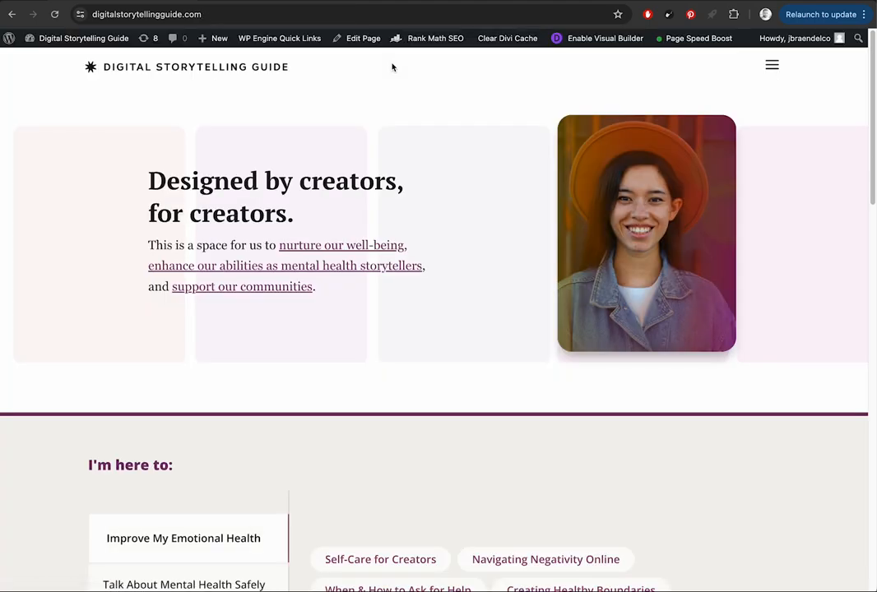
pyautogui.scroll(-1, 398, 66)
pyautogui.scroll(-10, 398, 65)
pyautogui.scroll(2, 372, 195)
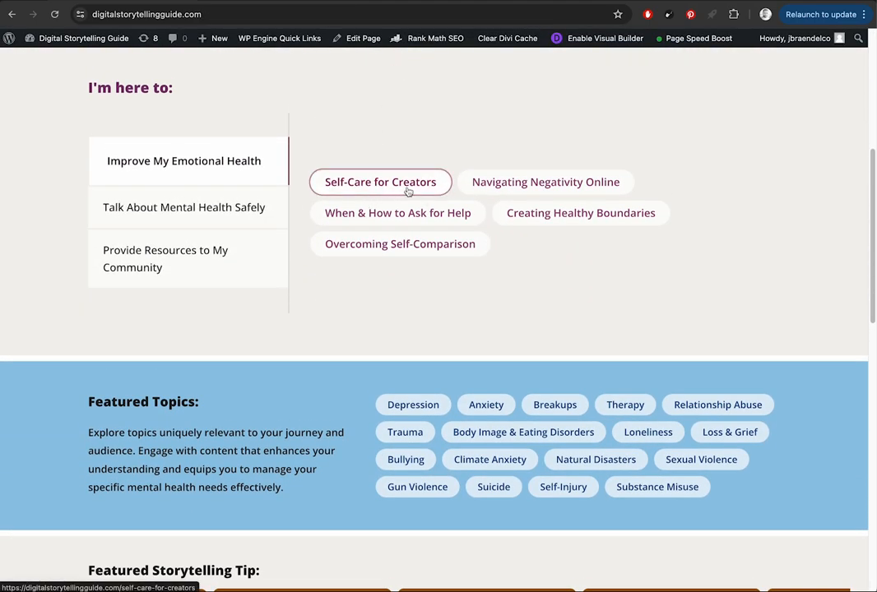
pyautogui.click(404, 190)
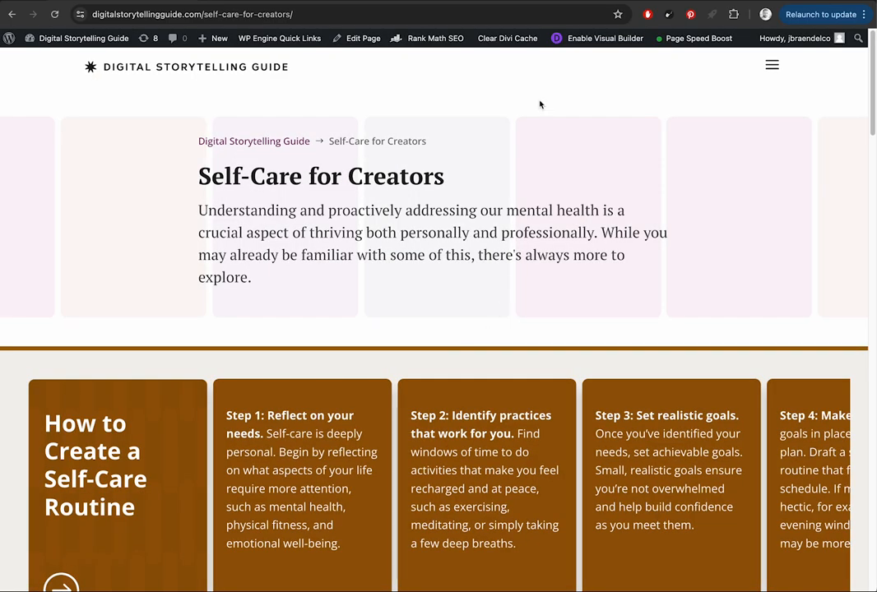
# Step: Look over the live Self-Care for Creators page and enable the Divi Visual Builder on it
pyautogui.scroll(-8, 415, 256)
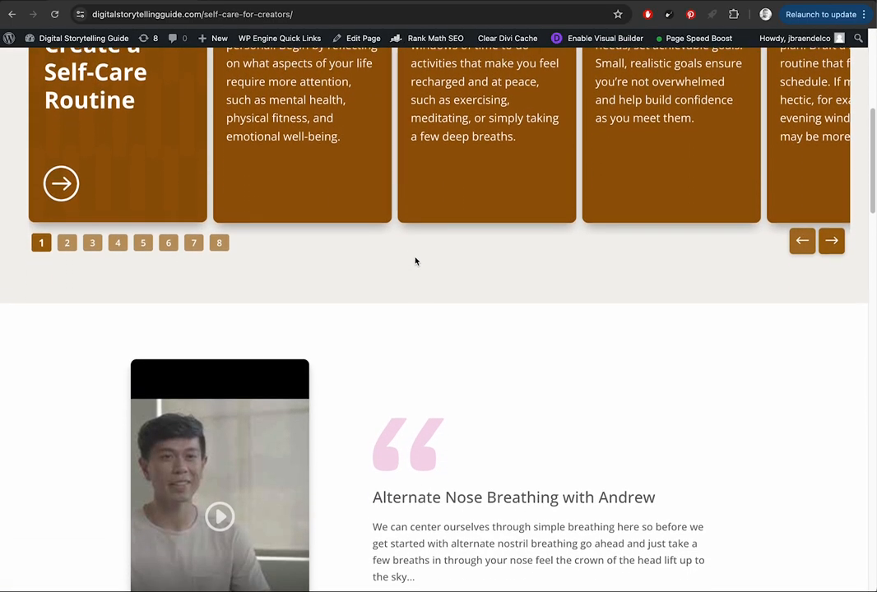
pyautogui.scroll(9, 414, 257)
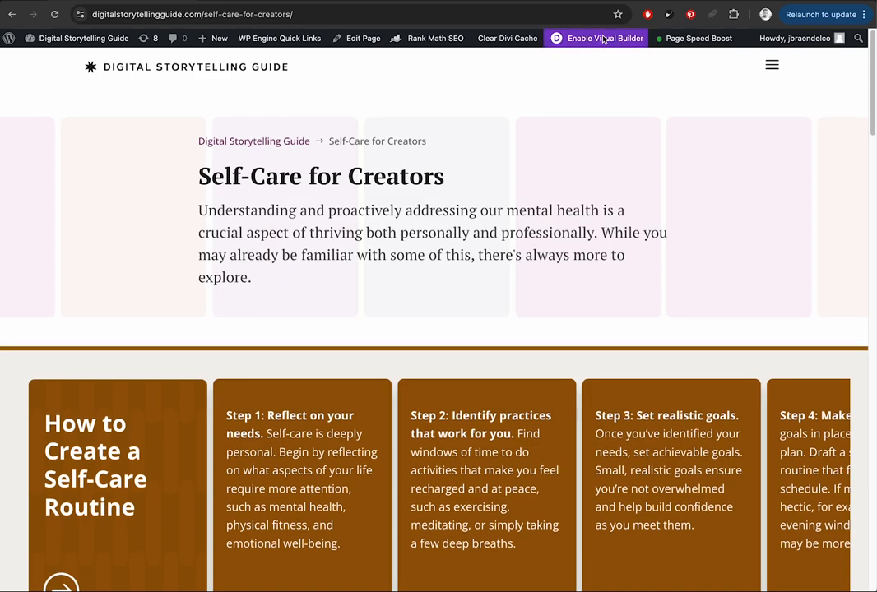
pyautogui.click(603, 38)
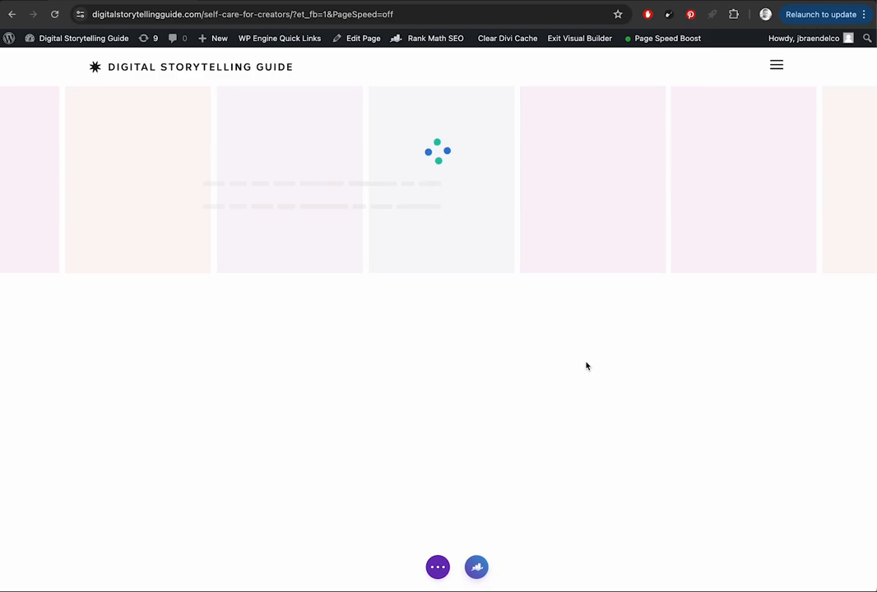
# Step: Examine how the self-care routine carousel's title, step and share cards are laid out in the builder
pyautogui.scroll(-3, 585, 362)
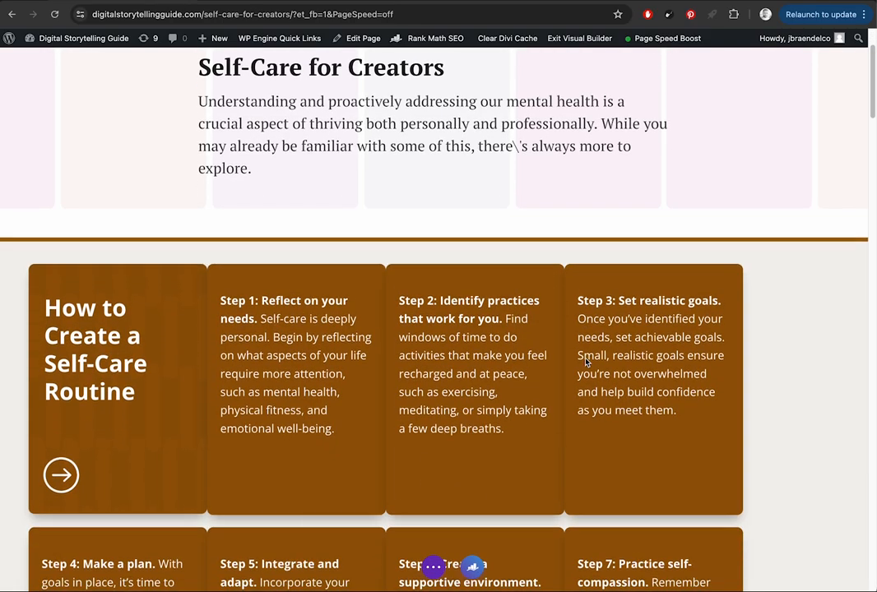
pyautogui.scroll(-6, 319, 392)
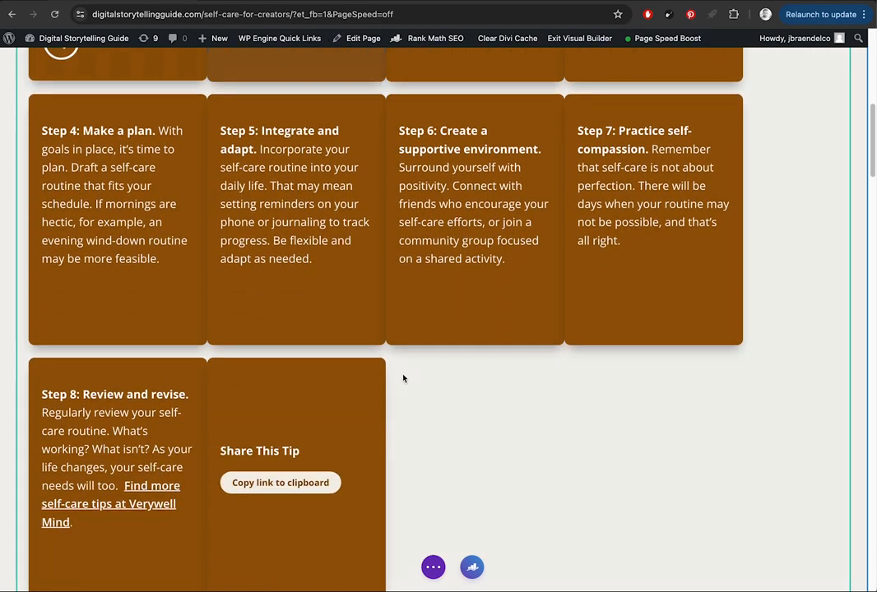
pyautogui.scroll(5, 181, 378)
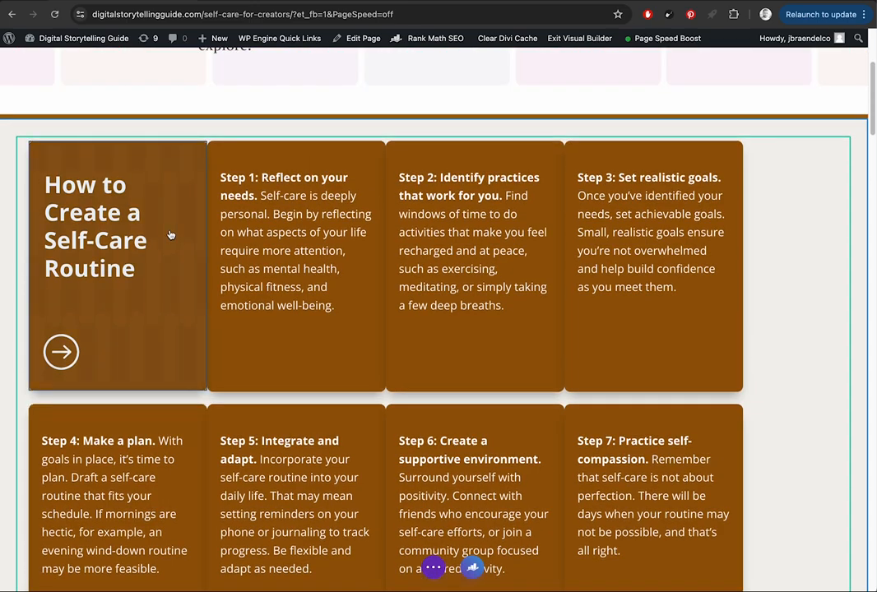
pyautogui.scroll(-2, 170, 235)
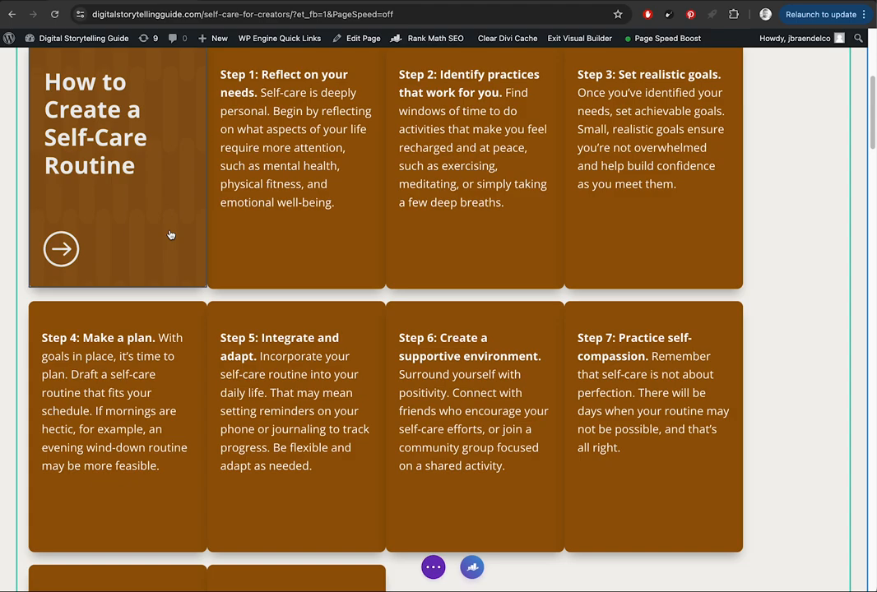
pyautogui.scroll(-1, 171, 235)
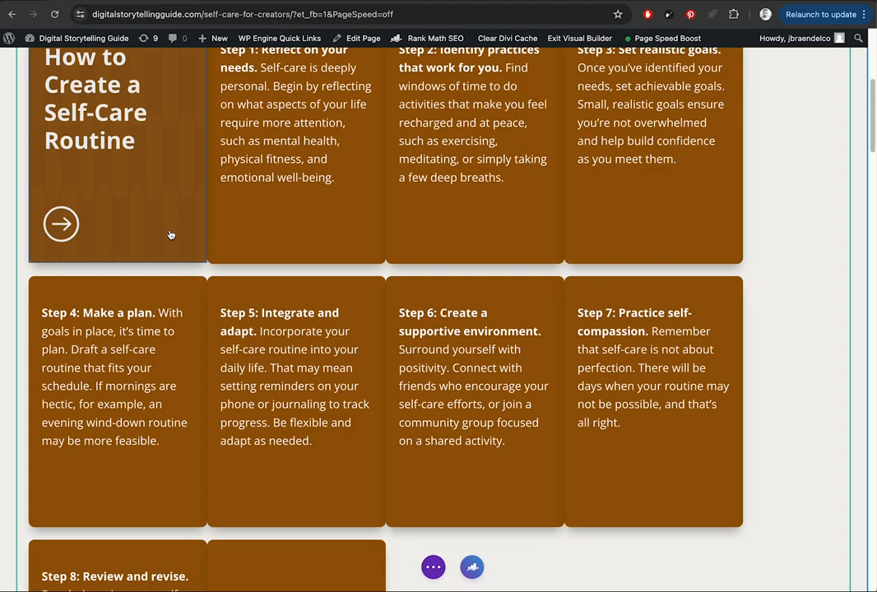
pyautogui.scroll(2, 164, 240)
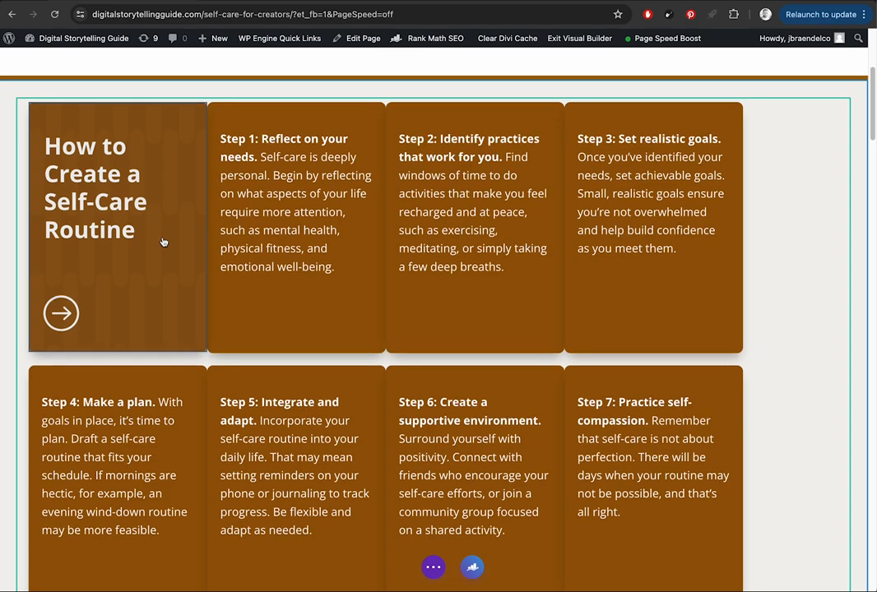
pyautogui.scroll(3, 165, 241)
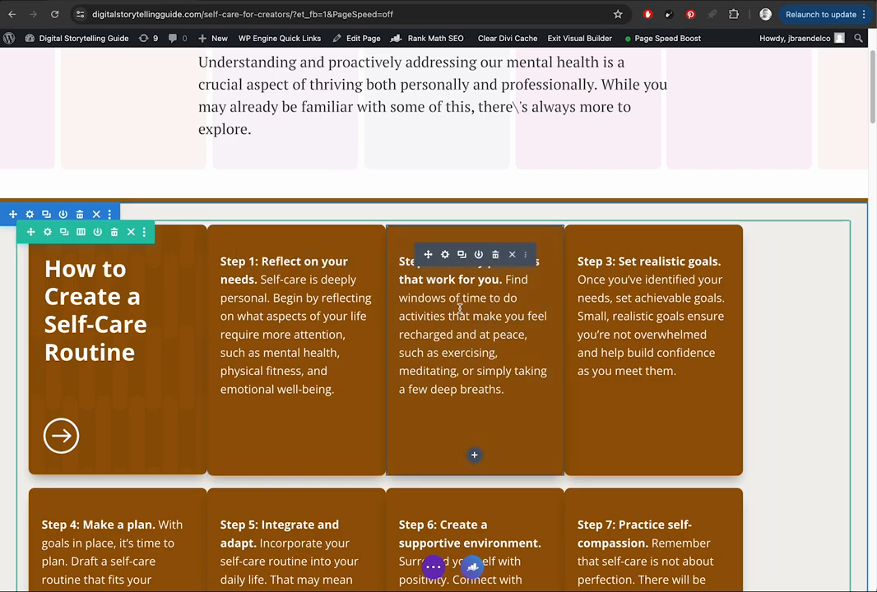
# Step: Replace the word "Begin" with "Change the text" directly in the Step 1 card
pyautogui.doubleClick(282, 297)
pyautogui.write('Chang')
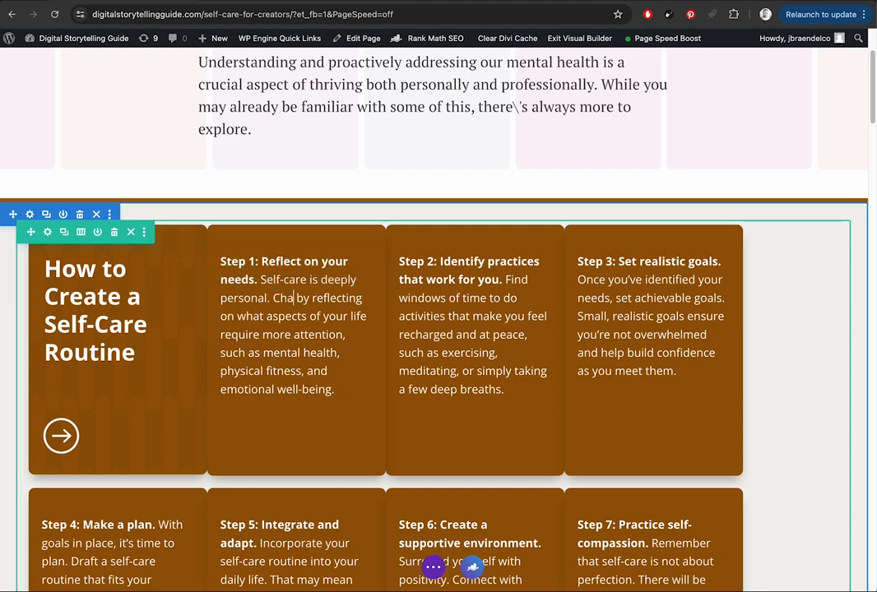
pyautogui.write('e the text')
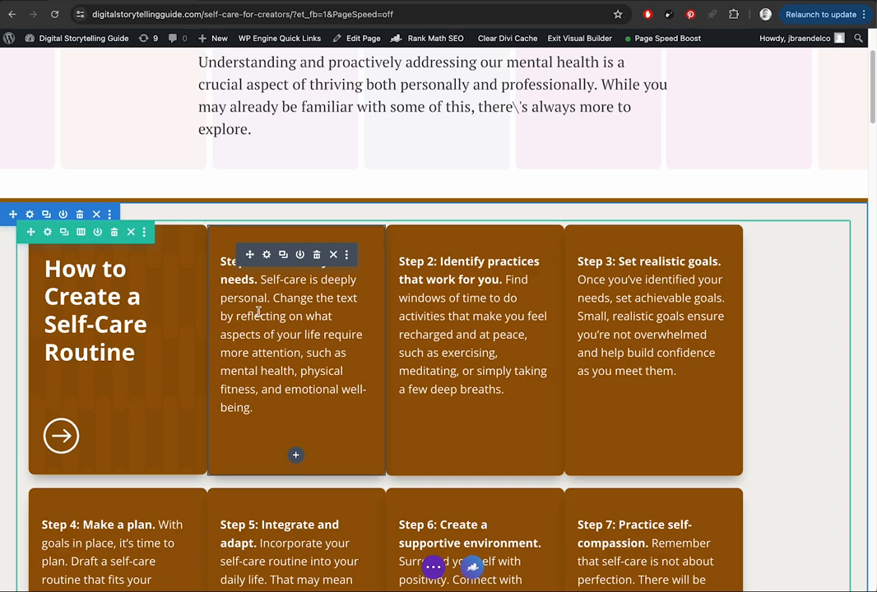
# Step: Open the Step 1 text module's settings and view its body as HTML code and in the visual editor
pyautogui.click(268, 257)
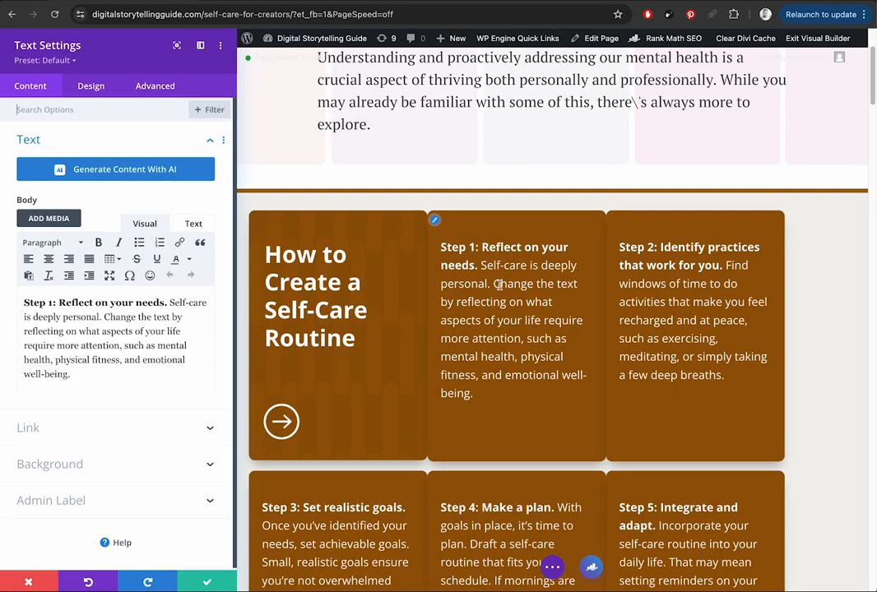
pyautogui.click(28, 581)
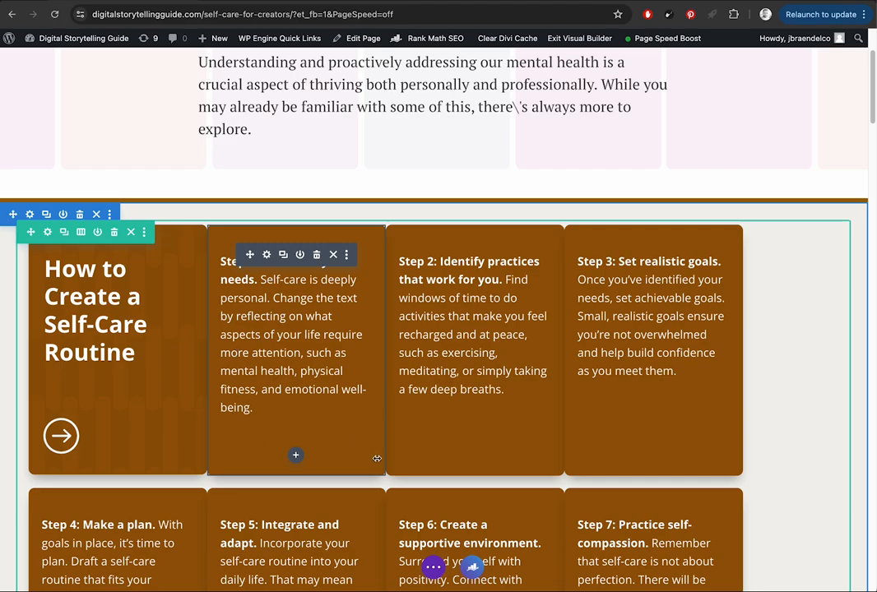
pyautogui.click(268, 256)
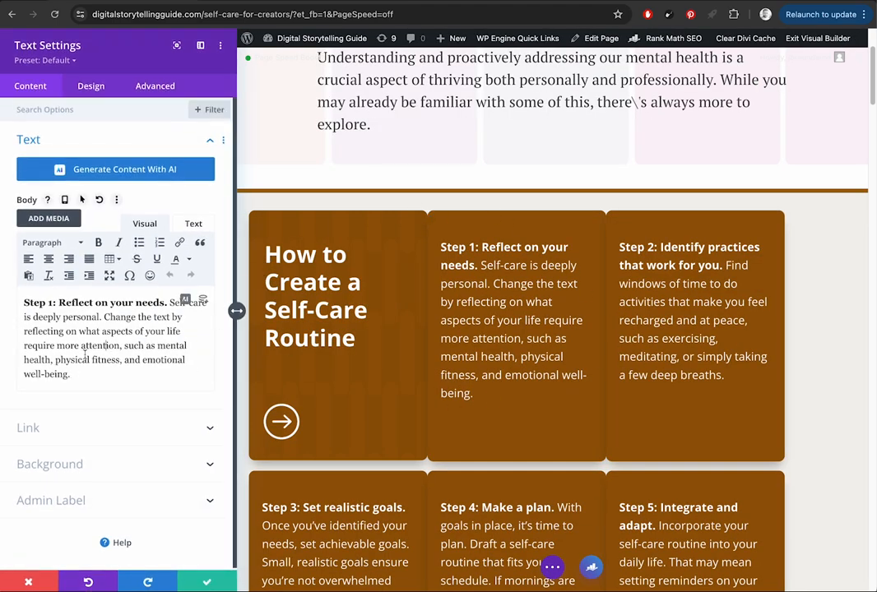
pyautogui.click(193, 223)
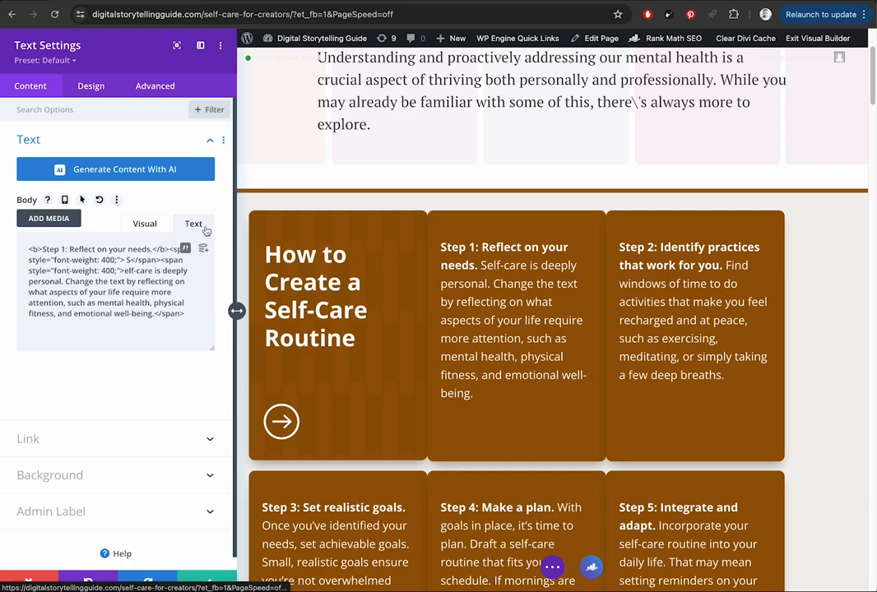
pyautogui.click(152, 229)
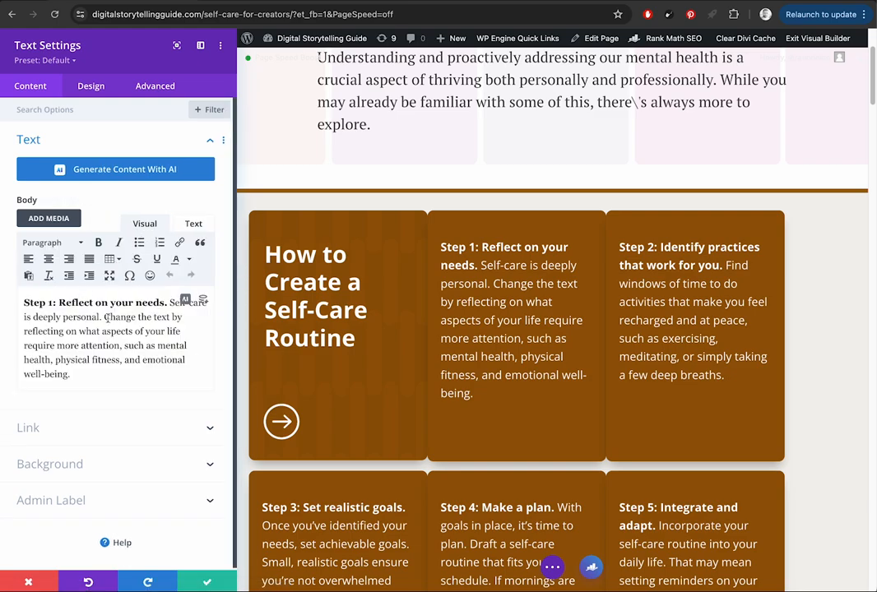
# Step: Try replacing "Change the text by" with "Edit the text" in the Step 1 module's body, and discard the settings changes
pyautogui.doubleClick(113, 317)
pyautogui.moveTo(113, 317)
pyautogui.mouseDown()
pyautogui.moveTo(158, 318)
pyautogui.moveTo(105, 320)
pyautogui.mouseUp()
pyautogui.write('Edit the text')
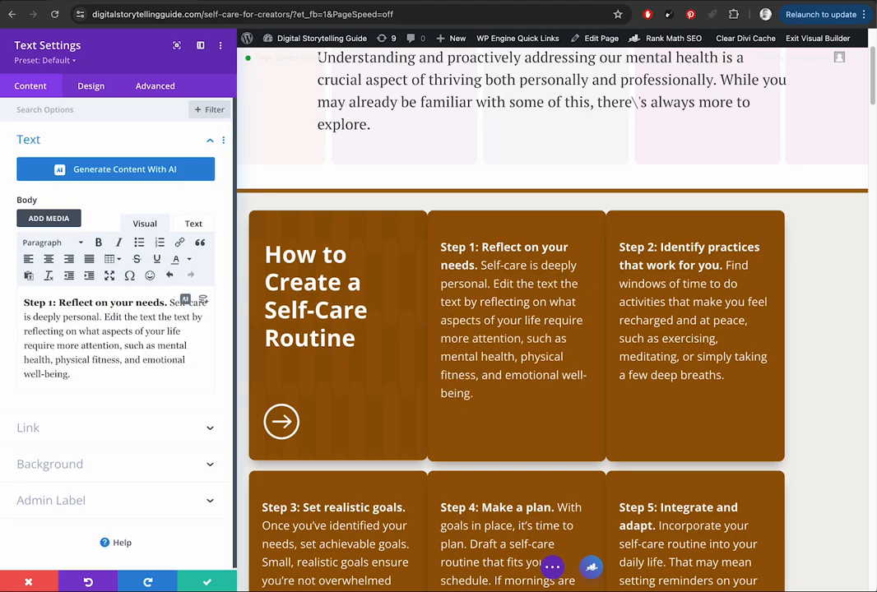
pyautogui.moveTo(154, 318); pyautogui.dragTo(203, 317)
pyautogui.press('BackSpace')
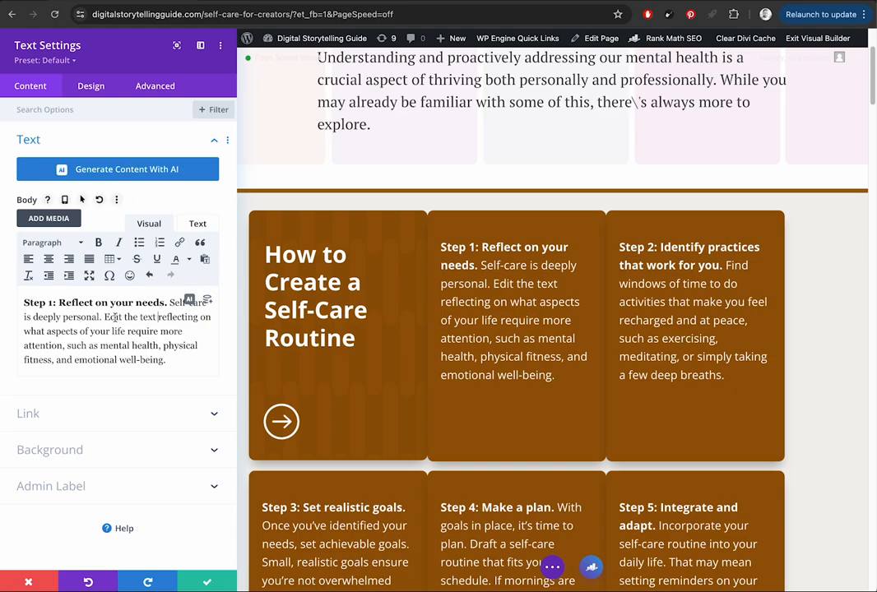
pyautogui.click(41, 582)
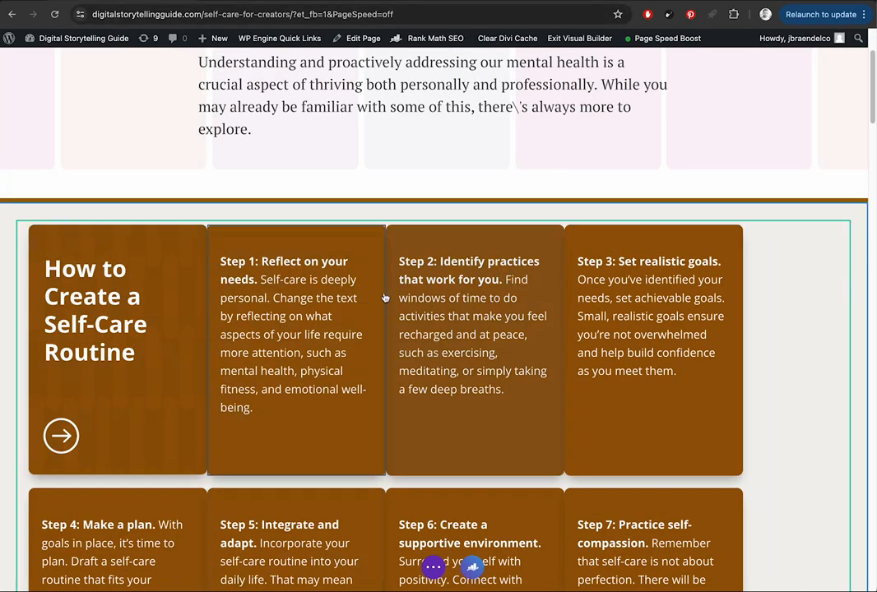
# Step: Restore the page to its Loaded Page state from the editing history and confirm the rollback
pyautogui.click(434, 567)
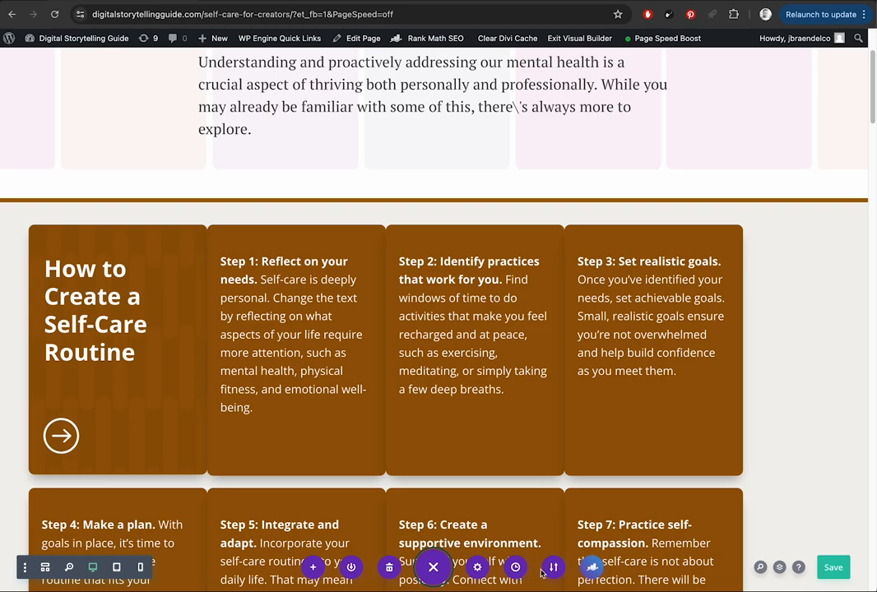
pyautogui.click(516, 567)
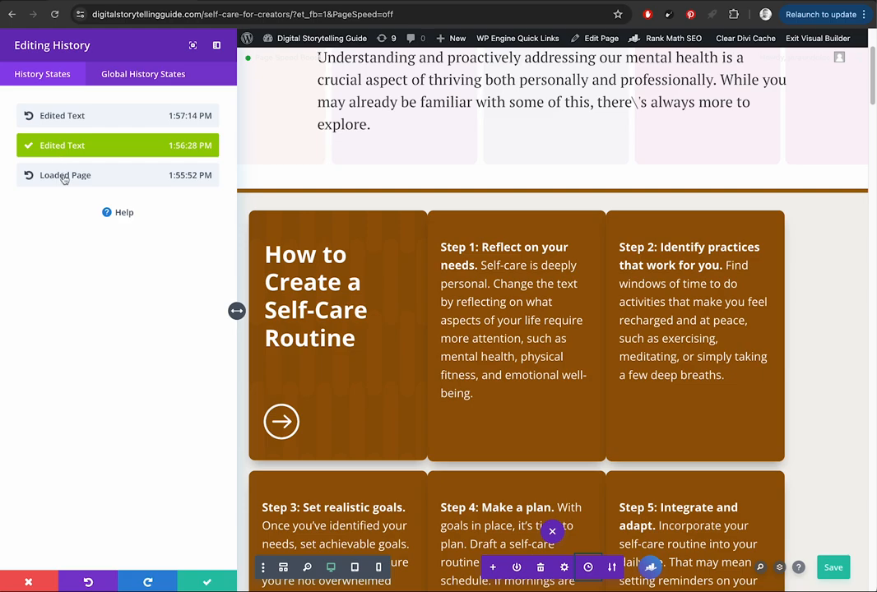
pyautogui.click(64, 178)
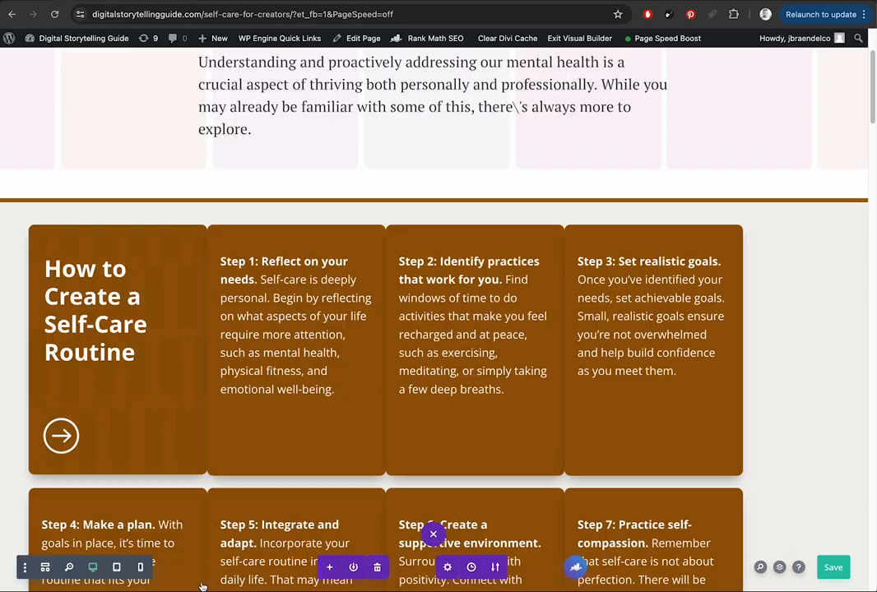
pyautogui.click(207, 581)
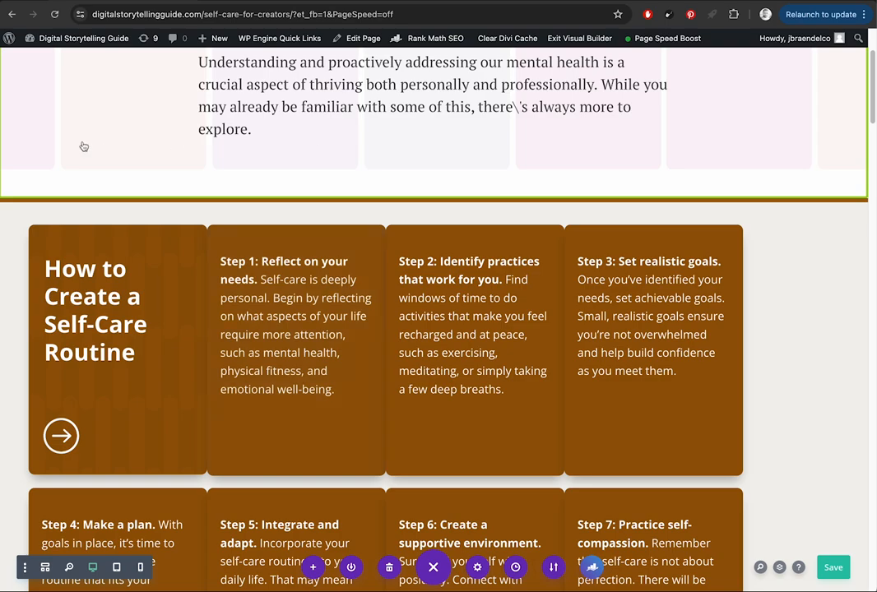
pyautogui.moveTo(484, 366)
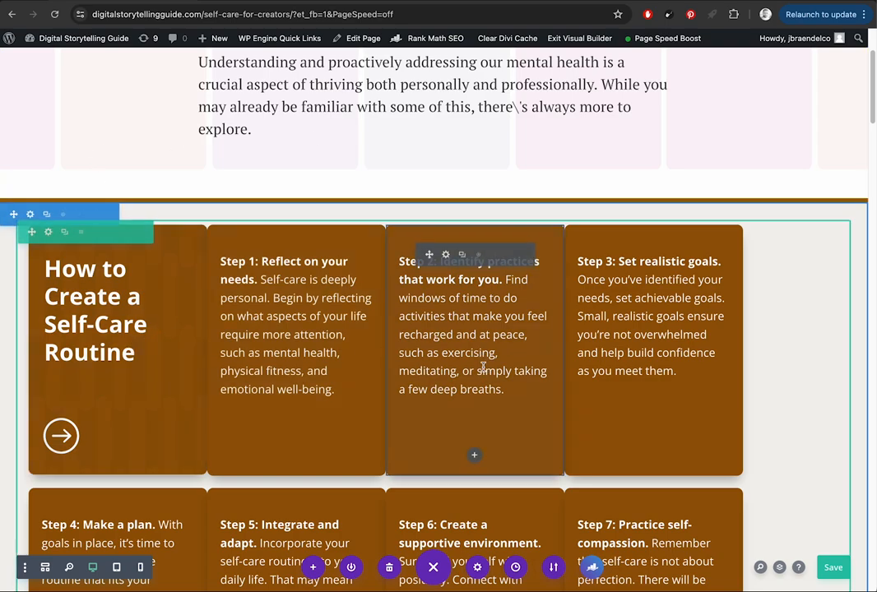
pyautogui.click(445, 256)
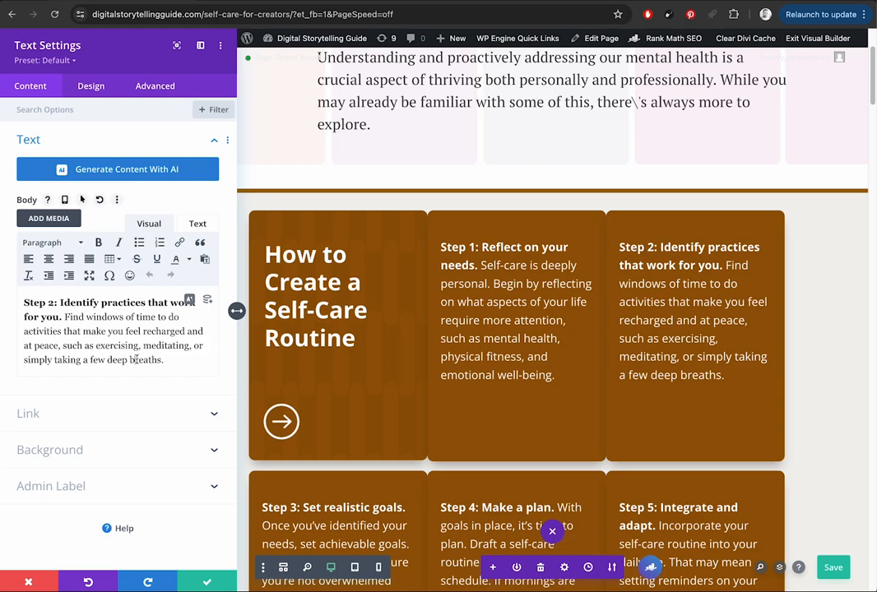
pyautogui.moveTo(162, 360); pyautogui.dragTo(91, 361)
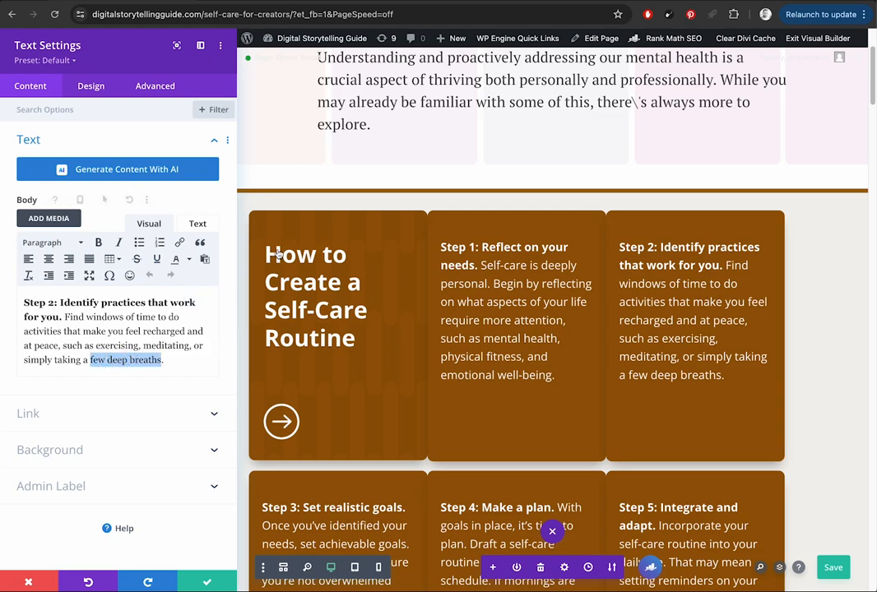
pyautogui.click(179, 242)
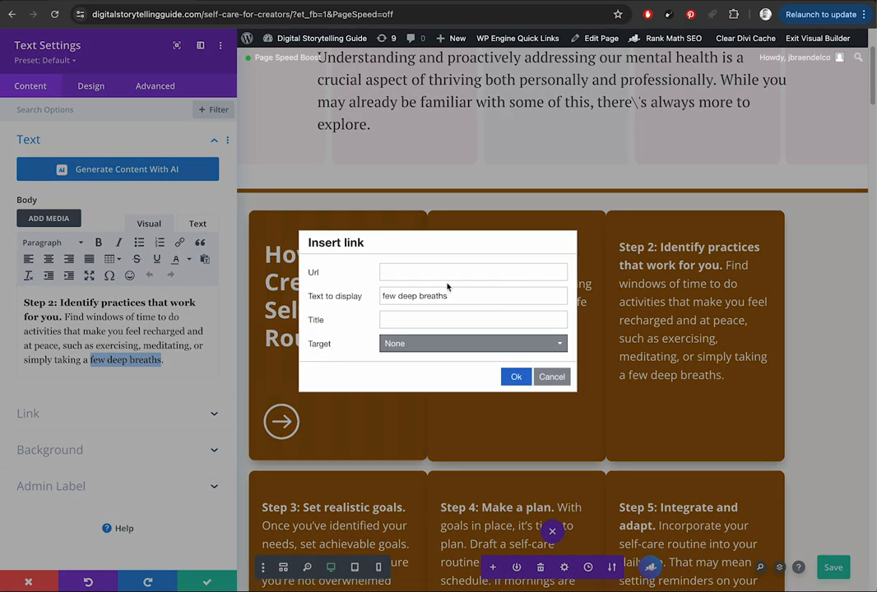
pyautogui.click(552, 377)
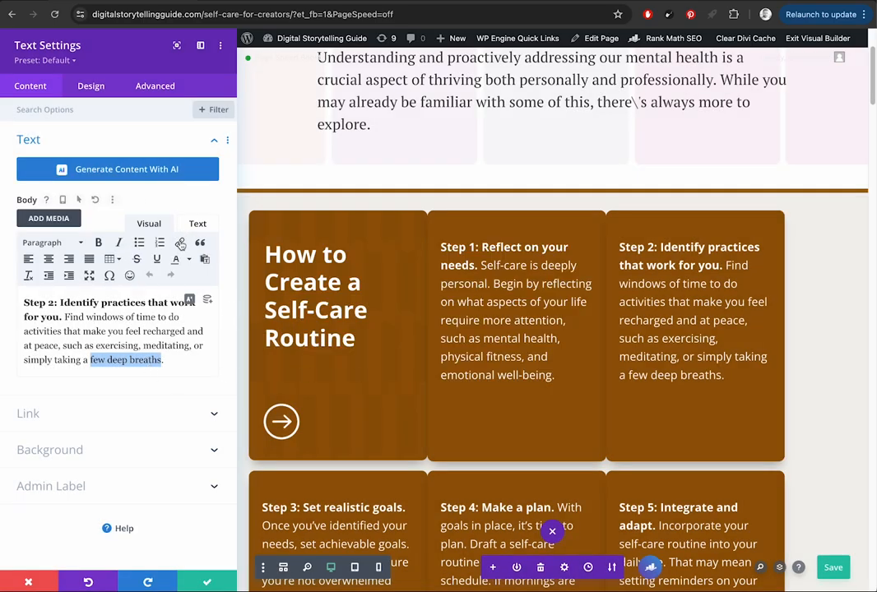
pyautogui.click(180, 245)
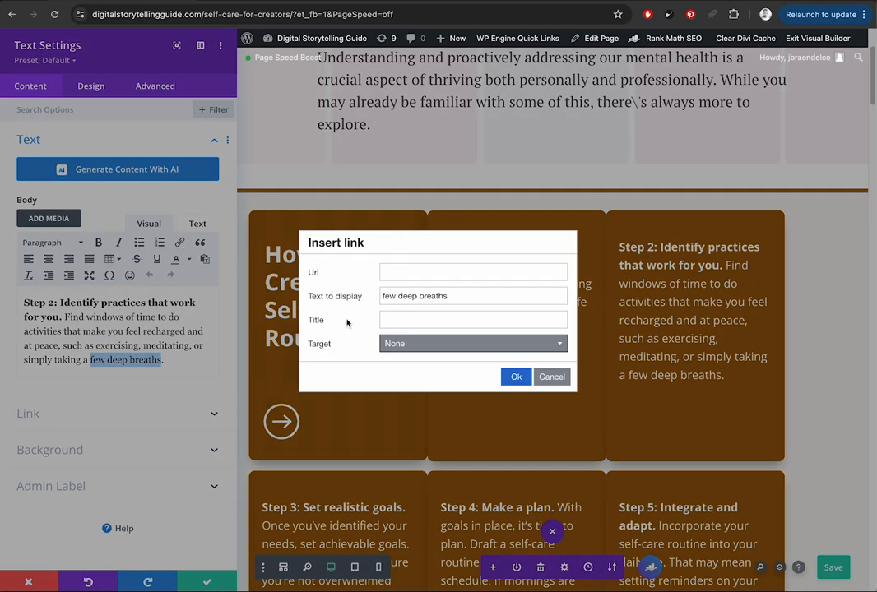
pyautogui.click(449, 272)
pyautogui.write('https://youtube.com')
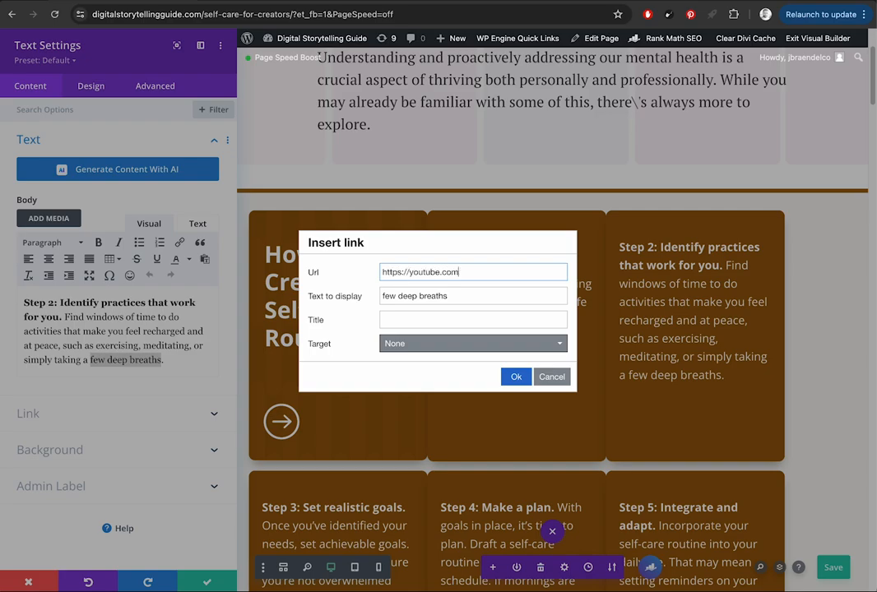
# Step: Title the link "Title of the video", set its target to New window, insert it and save the Step 2 module's settings
pyautogui.click(428, 320)
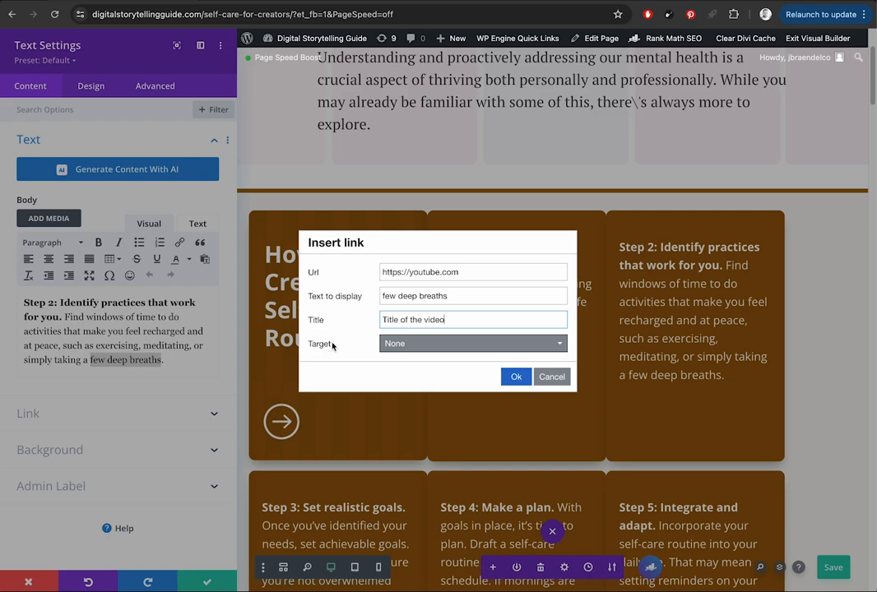
pyautogui.click(409, 349)
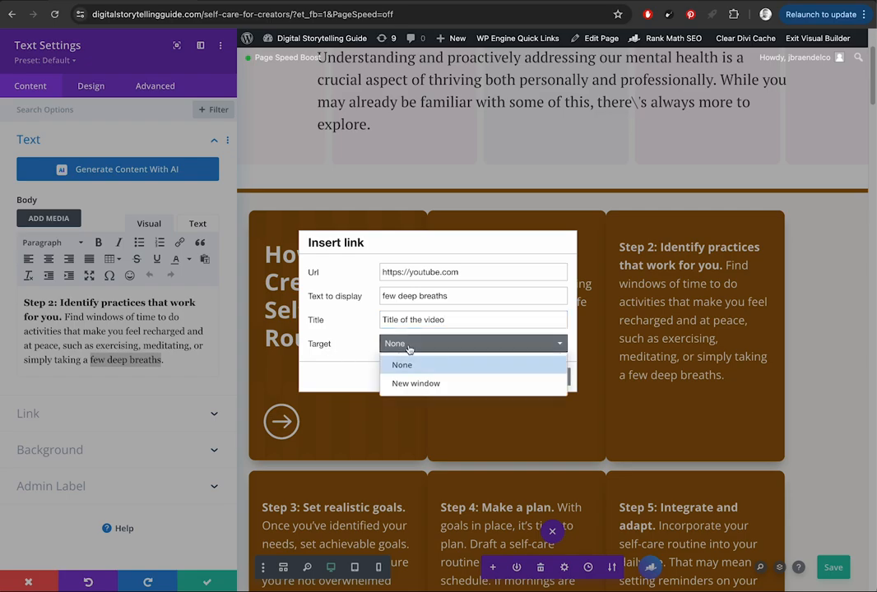
pyautogui.click(400, 387)
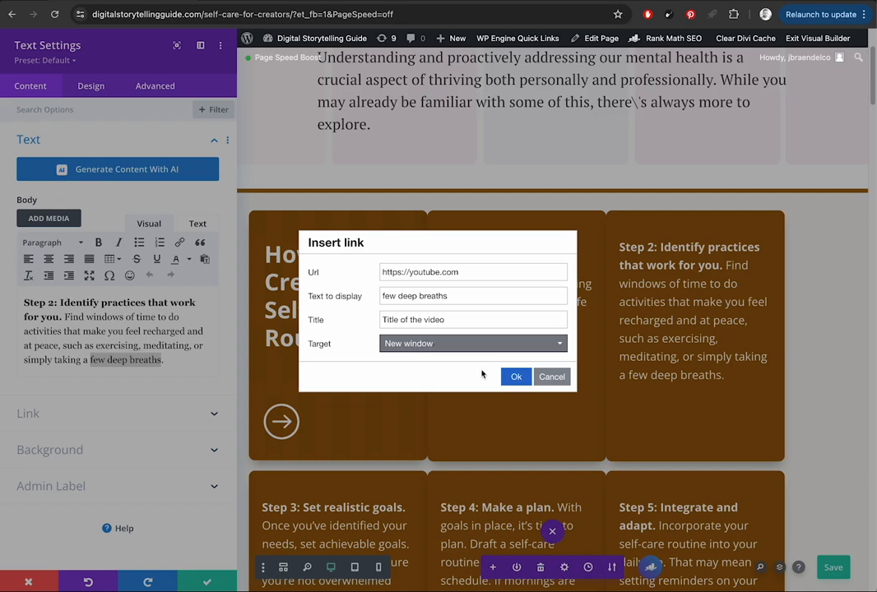
pyautogui.click(515, 376)
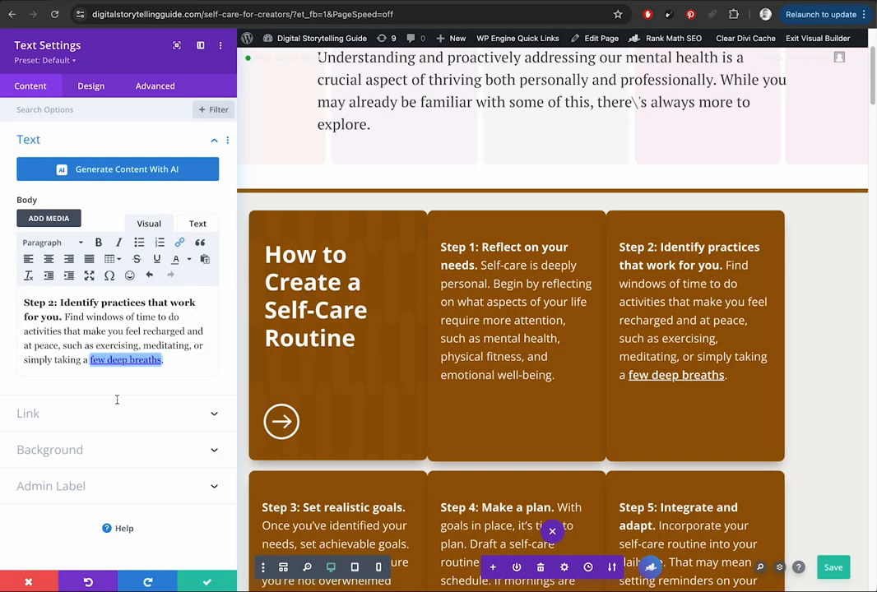
pyautogui.click(117, 333)
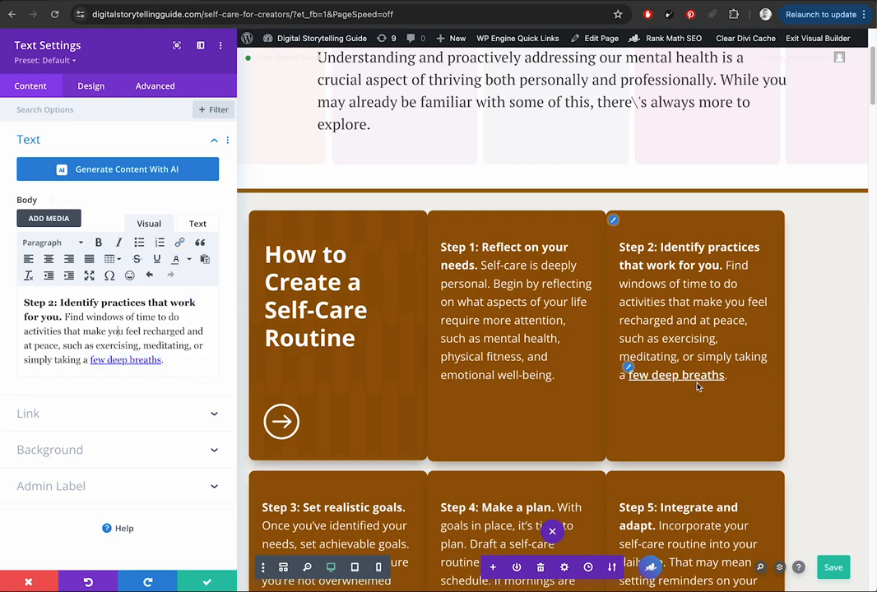
pyautogui.click(206, 581)
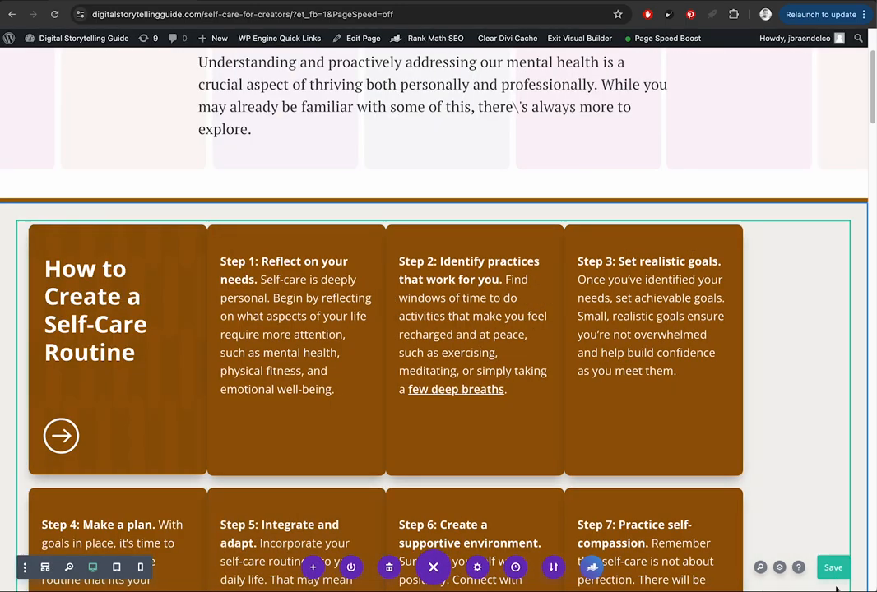
# Step: Restore the page to its Loaded Page history state to remove the Step 2 link, and confirm the rollback
pyautogui.scroll(-2, 317, 383)
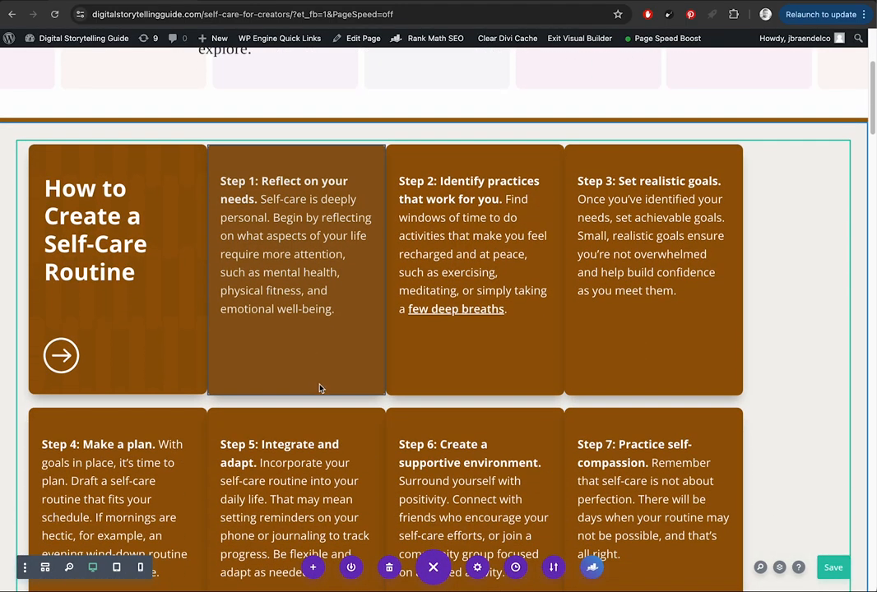
pyautogui.scroll(-1, 320, 388)
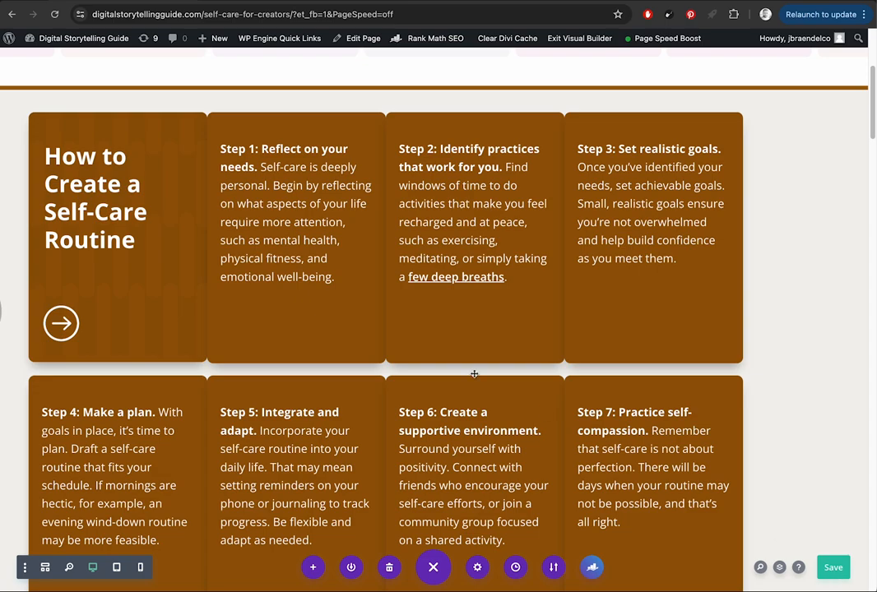
pyautogui.scroll(-2, 256, 305)
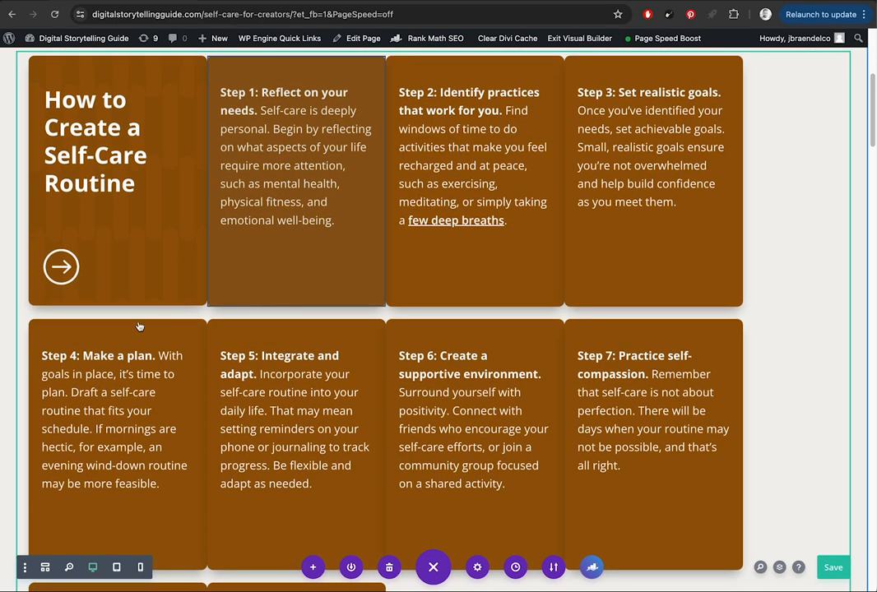
pyautogui.click(516, 567)
pyautogui.click(29, 176)
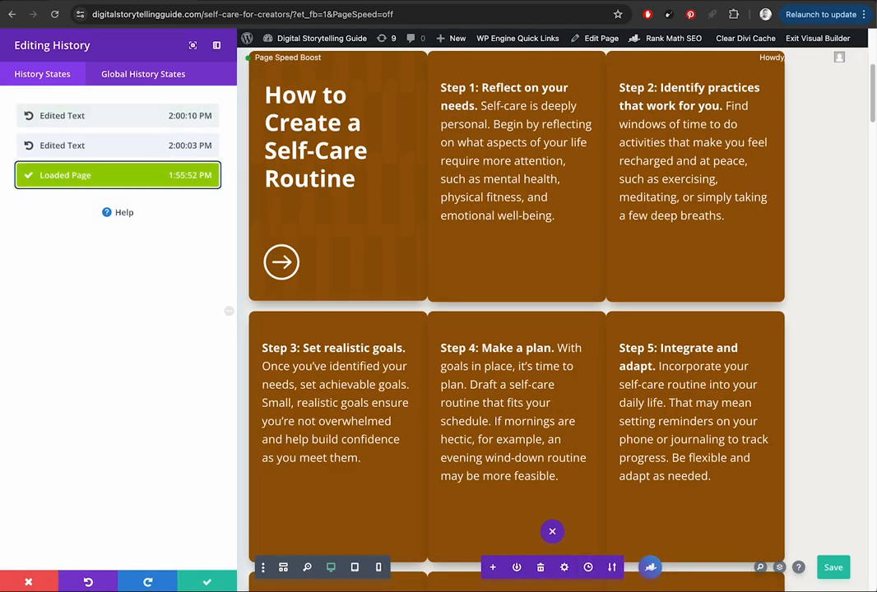
pyautogui.click(201, 582)
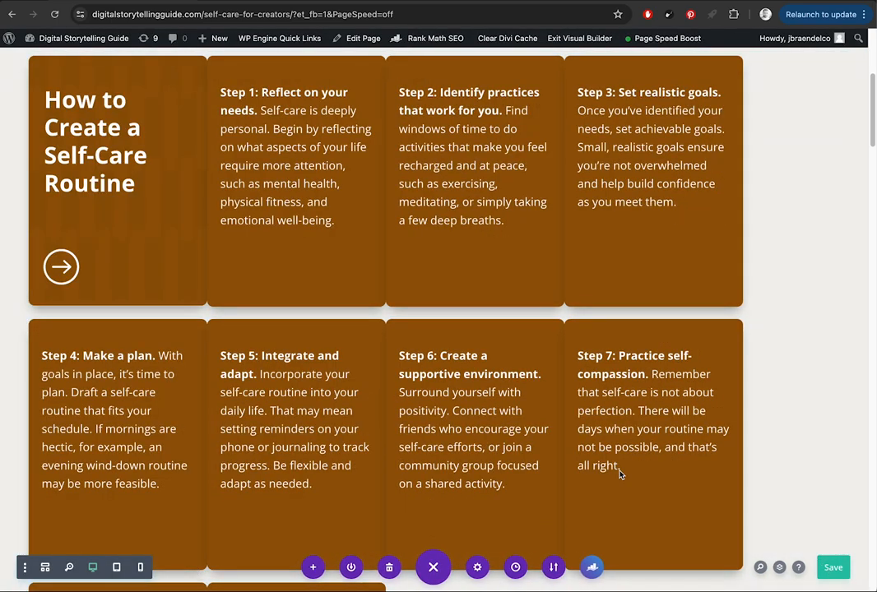
# Step: Open the settings of the Alternate Nose Breathing text module and check the formats of its heading and body paragraph
pyautogui.scroll(-3, 598, 493)
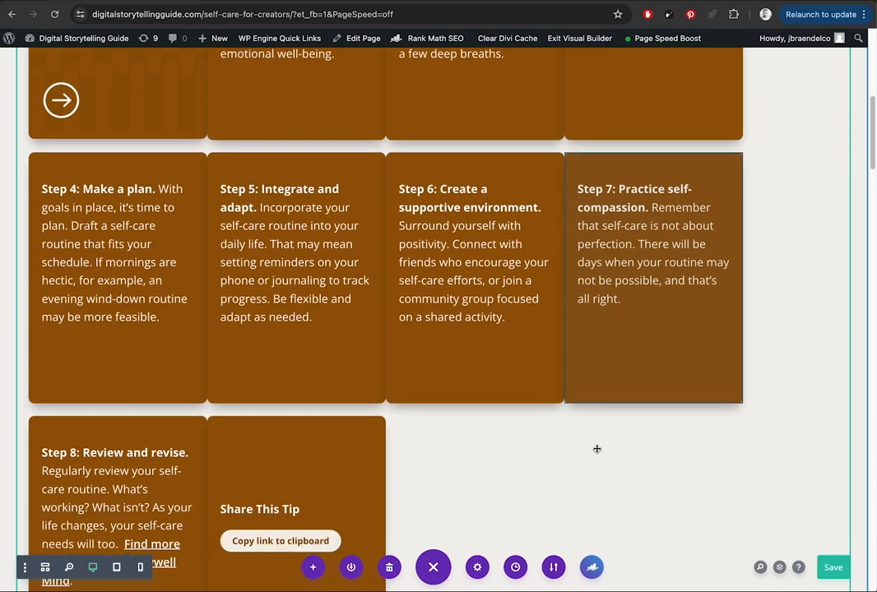
pyautogui.scroll(-10, 597, 449)
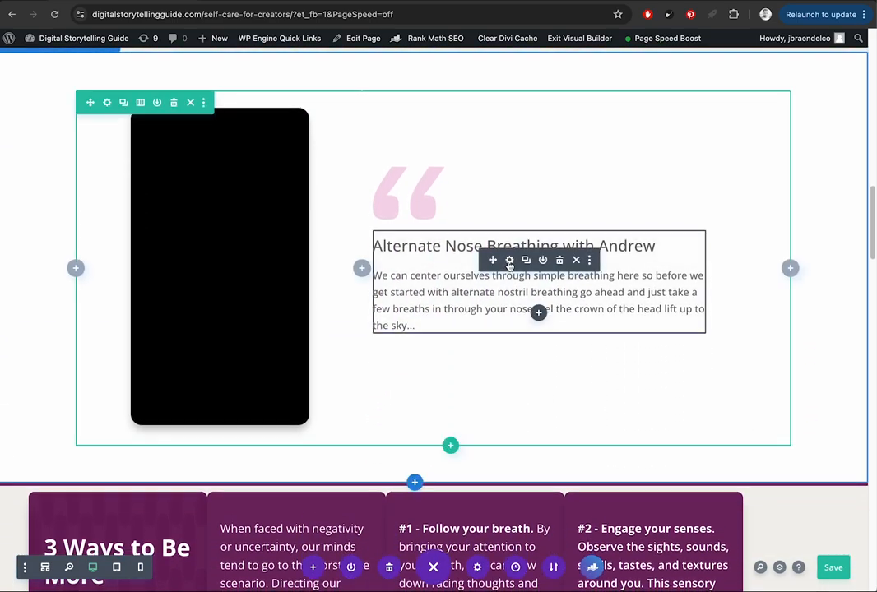
pyautogui.click(509, 260)
pyautogui.scroll(-1, 75, 323)
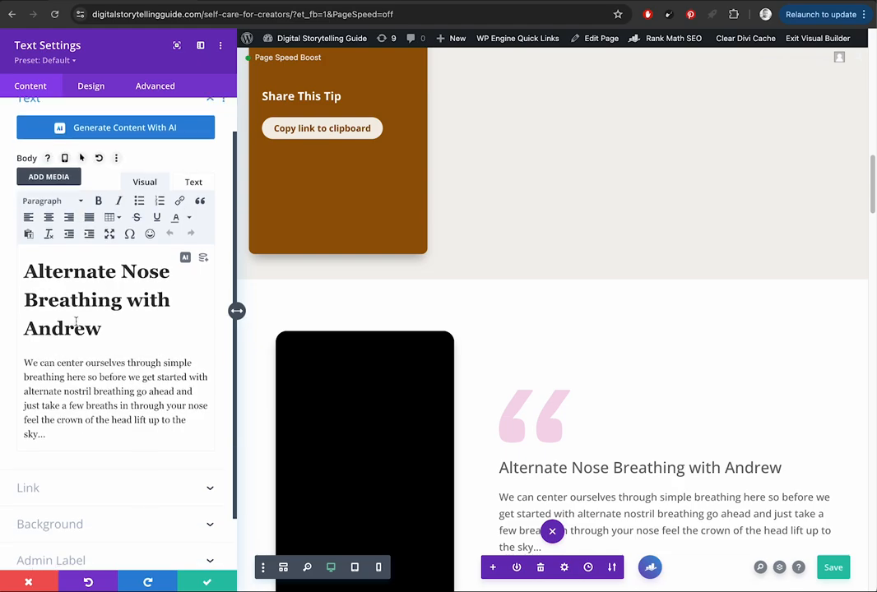
pyautogui.click(77, 303)
pyautogui.scroll(-1, 76, 317)
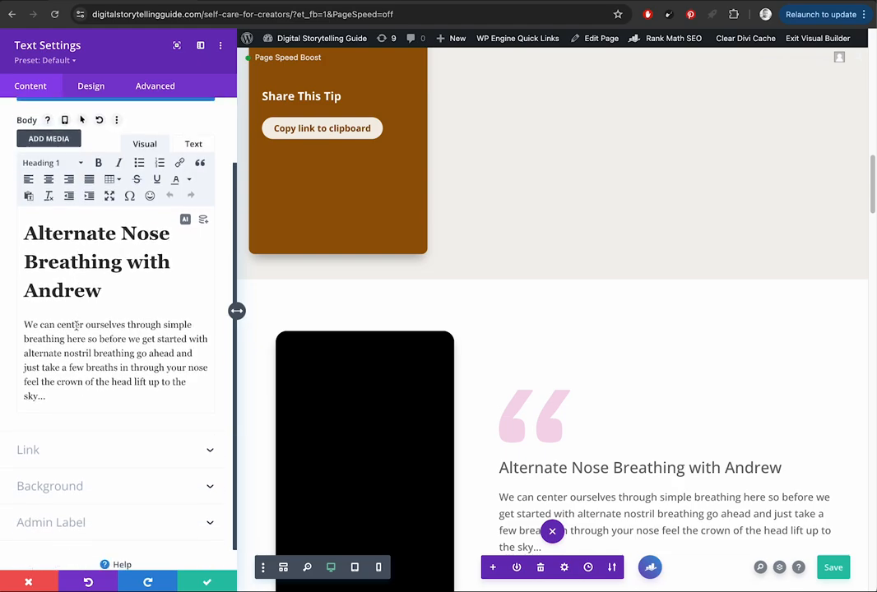
pyautogui.click(74, 327)
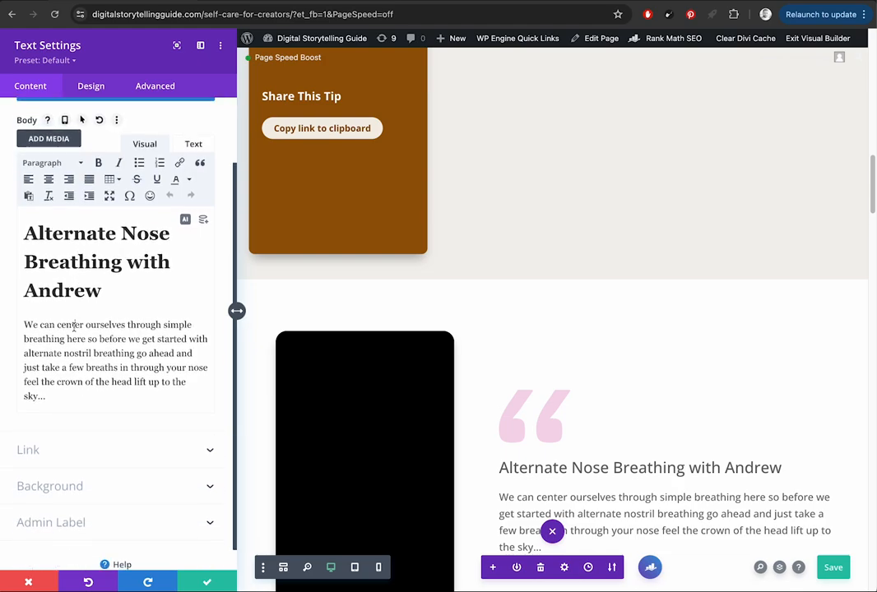
pyautogui.click(68, 235)
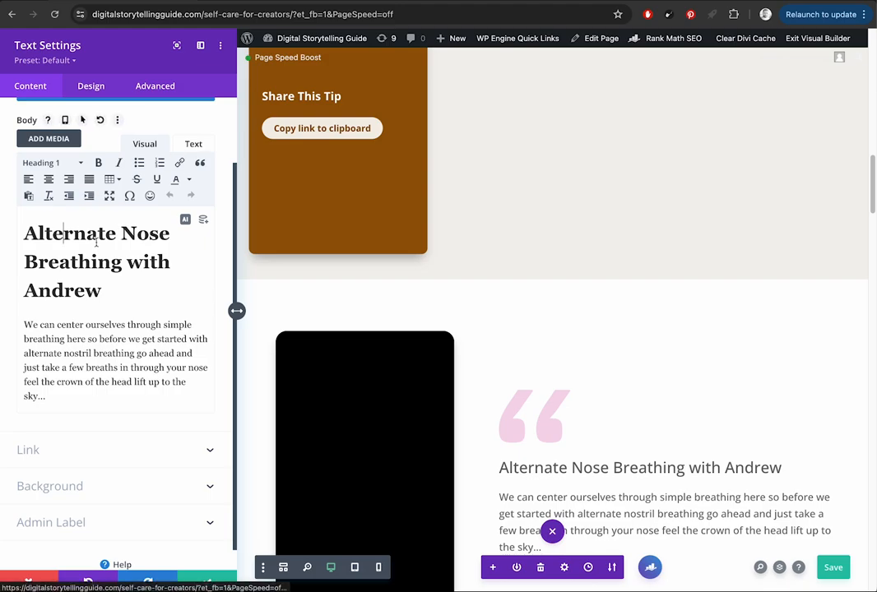
# Step: Compare the Alternate Nose Breathing heading in HTML code and in the visual editor, and close the settings without changes
pyautogui.click(190, 145)
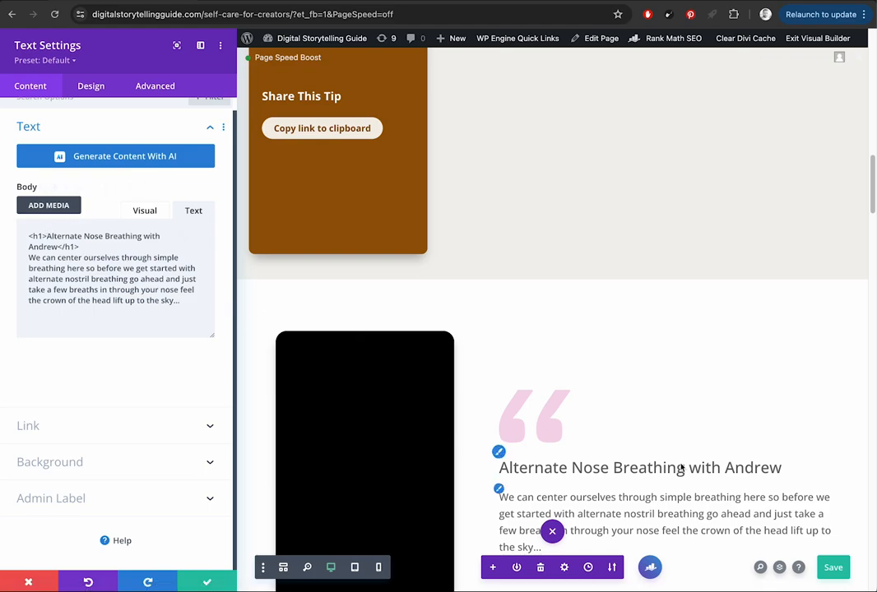
pyautogui.click(140, 212)
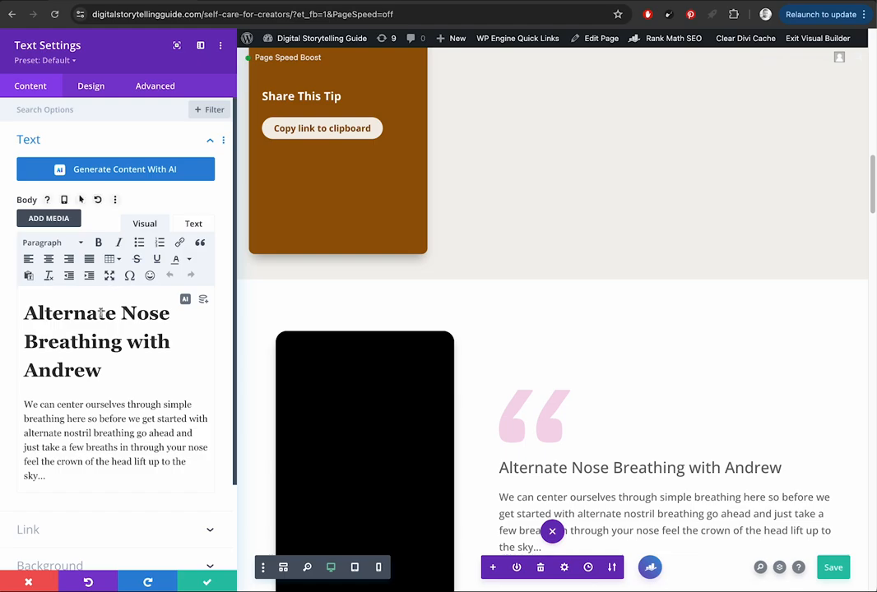
pyautogui.moveTo(24, 312); pyautogui.dragTo(134, 342)
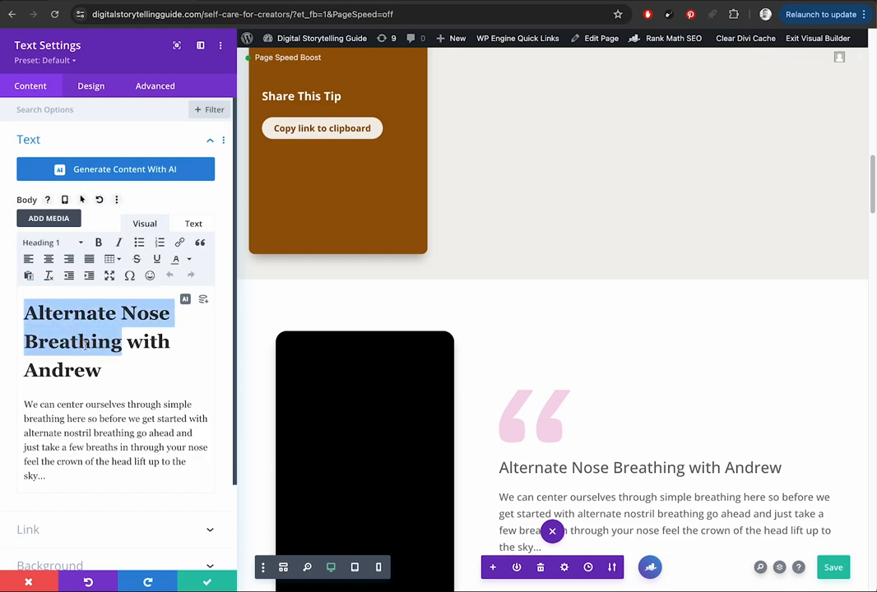
pyautogui.click(193, 223)
pyautogui.moveTo(47, 249); pyautogui.dragTo(55, 260)
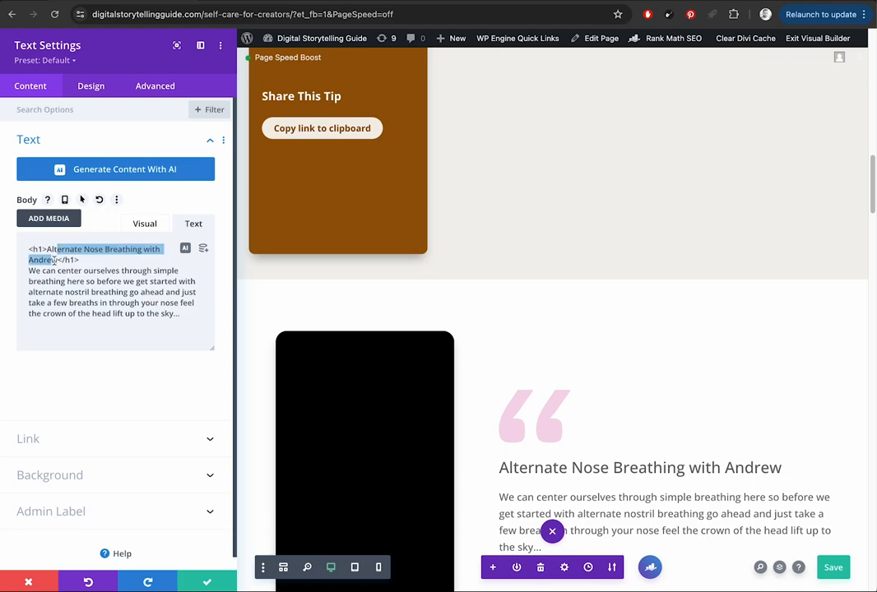
pyautogui.click(163, 226)
pyautogui.doubleClick(71, 311)
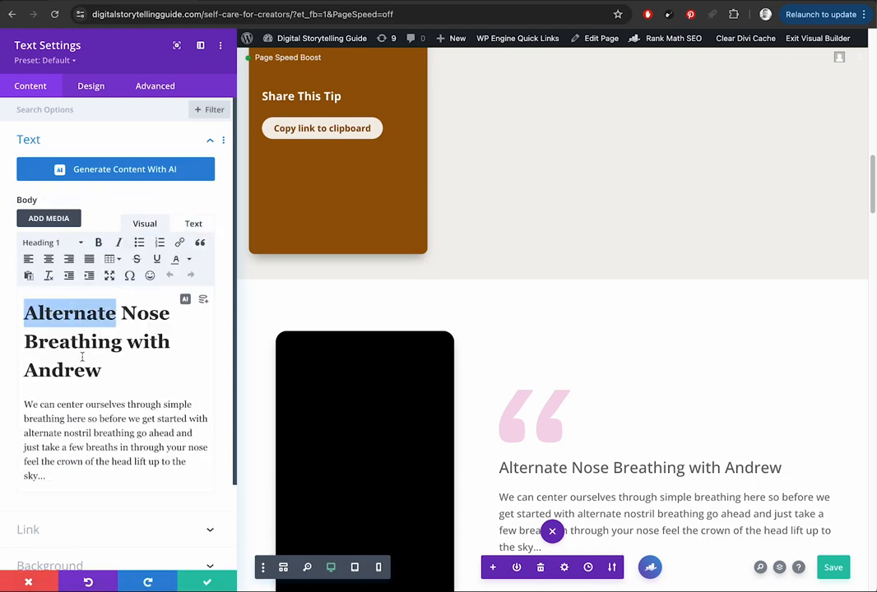
pyautogui.moveTo(81, 356); pyautogui.dragTo(91, 371)
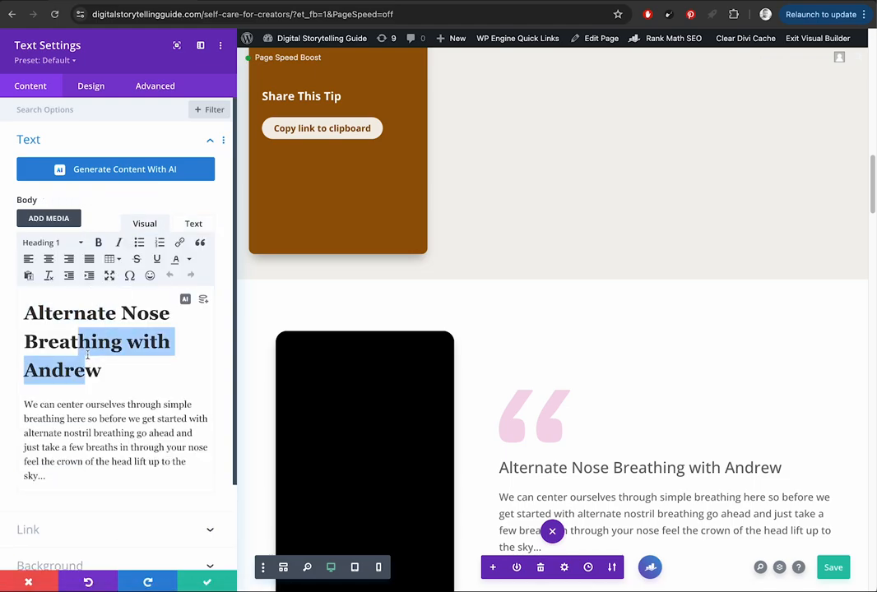
pyautogui.click(28, 582)
# Step: Look through the rest of the page's card sections, and exit the Visual Builder discarding all unsaved changes
pyautogui.scroll(5, 575, 432)
pyautogui.scroll(-12, 576, 432)
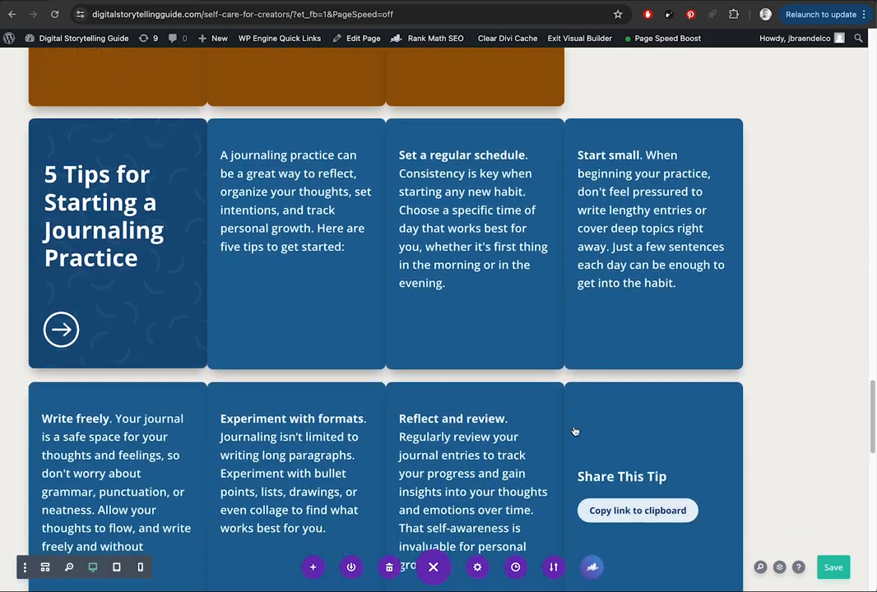
pyautogui.scroll(-5, 575, 432)
pyautogui.scroll(20, 573, 431)
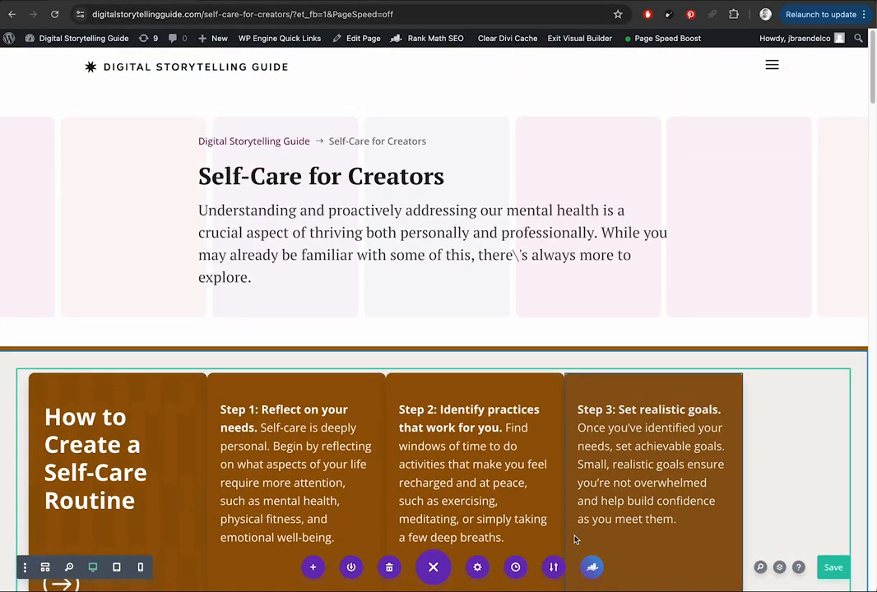
pyautogui.click(580, 38)
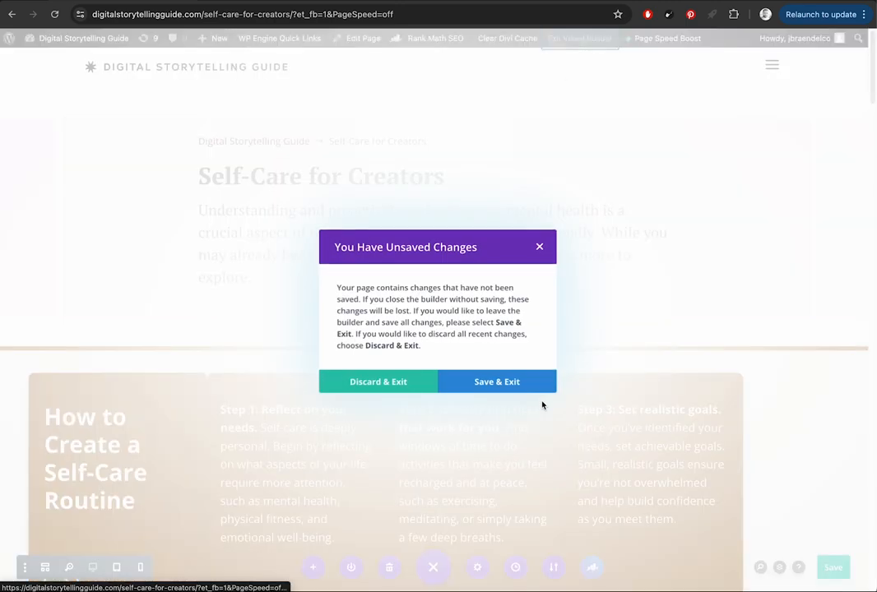
pyautogui.click(367, 383)
pyautogui.press('super+Tab')
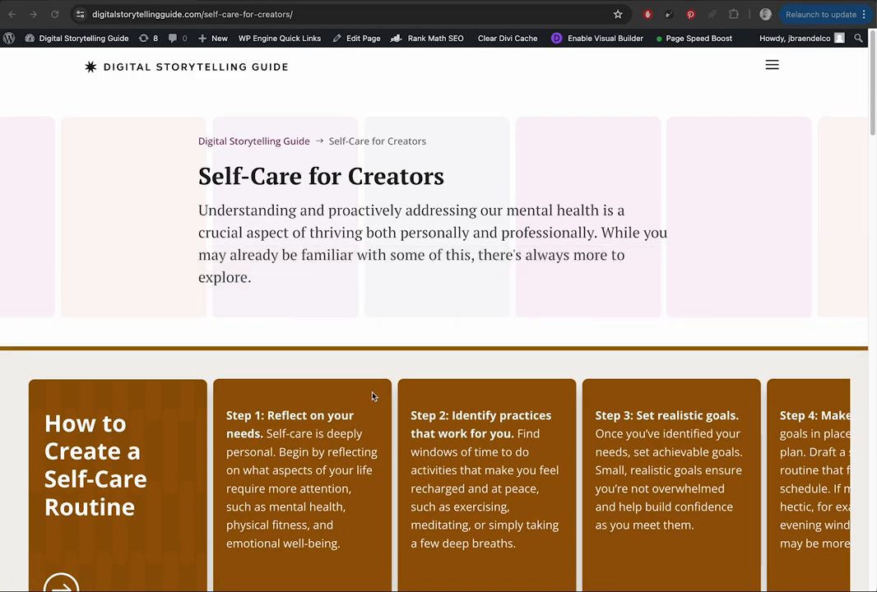
# Step: Examine the live Self-Care for Creators page down to its "I'm here to:" section
pyautogui.scroll(-5, 315, 264)
pyautogui.scroll(-20, 411, 383)
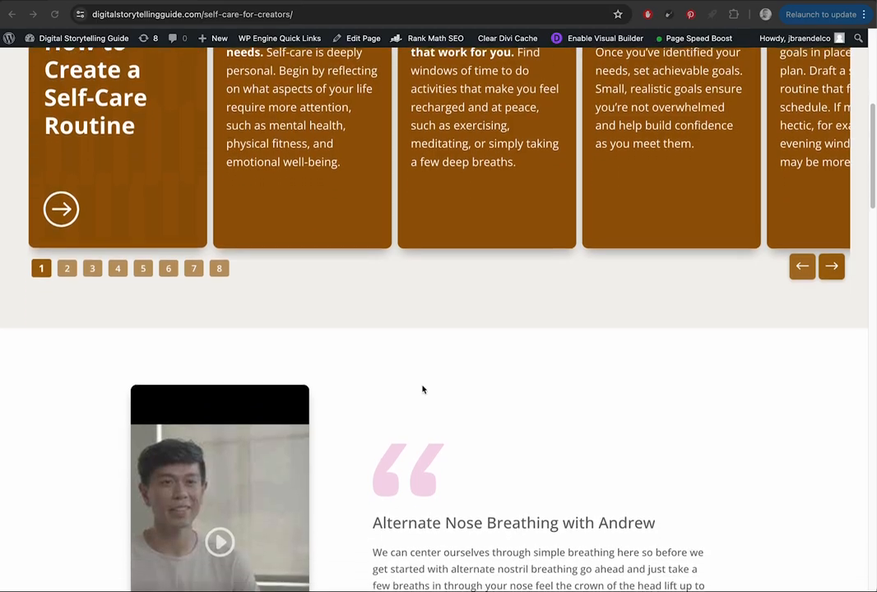
pyautogui.scroll(-2, 402, 381)
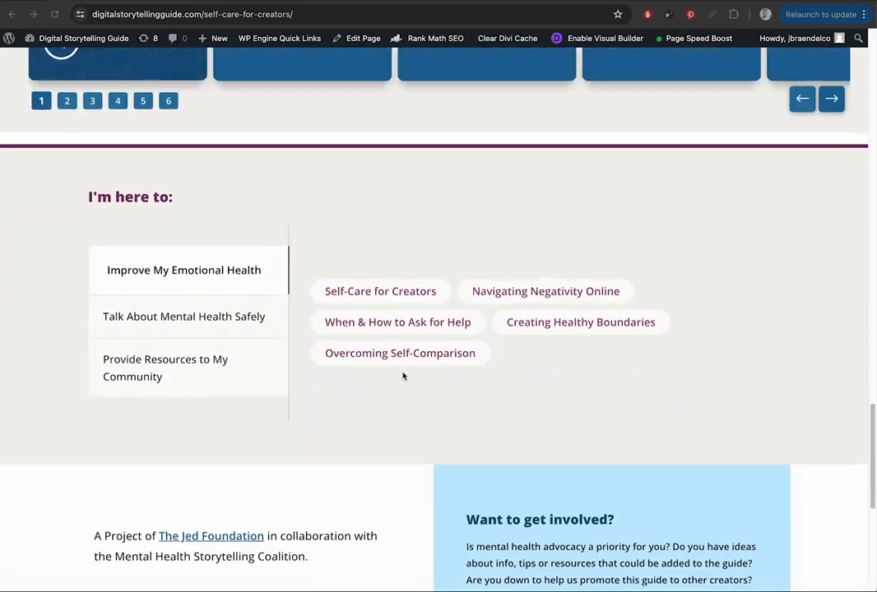
# Step: Open the Navigating Negativity Online page from the links under "I'm here to:"
pyautogui.scroll(15, 403, 376)
pyautogui.scroll(-13, 403, 376)
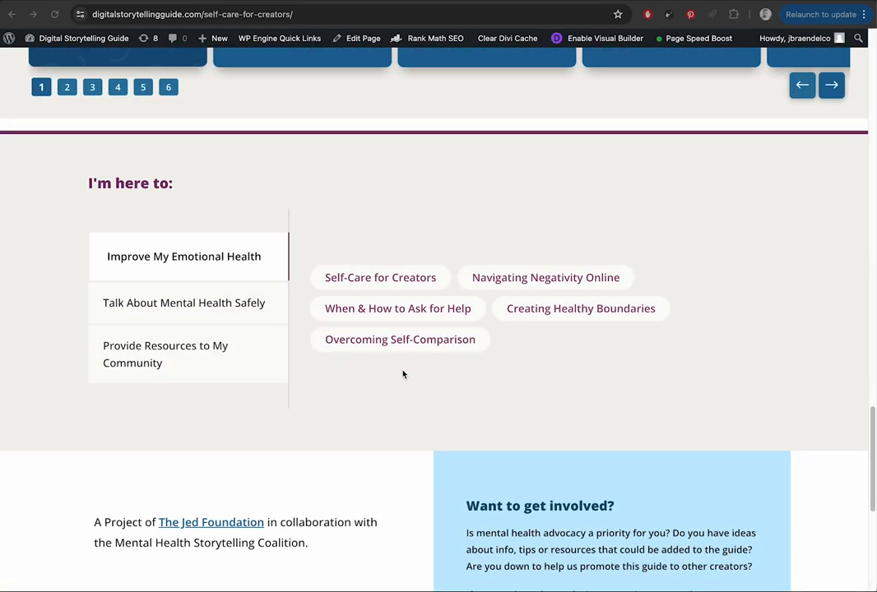
pyautogui.click(487, 282)
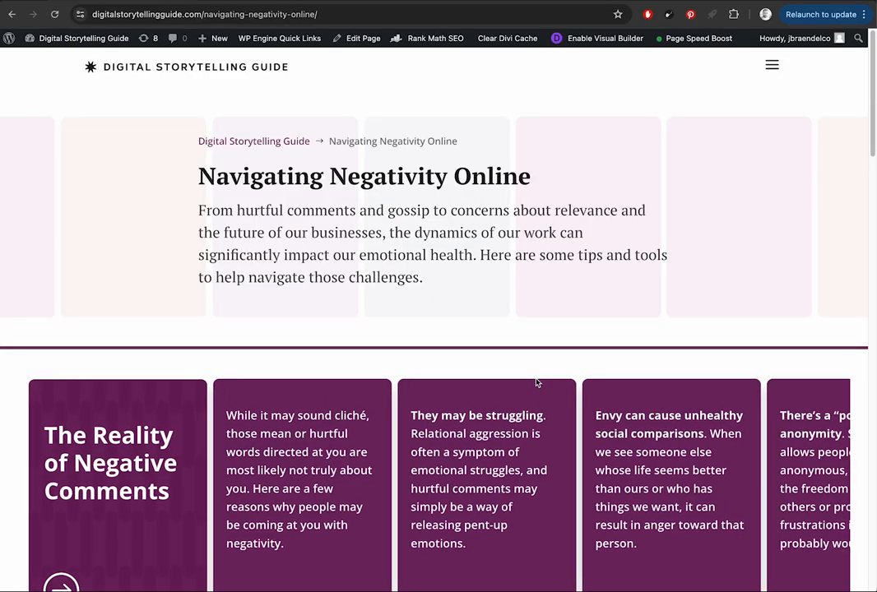
# Step: Look through the card sliders on the live Navigating Negativity Online page and return to its heading
pyautogui.scroll(-8, 536, 379)
pyautogui.scroll(-5, 540, 365)
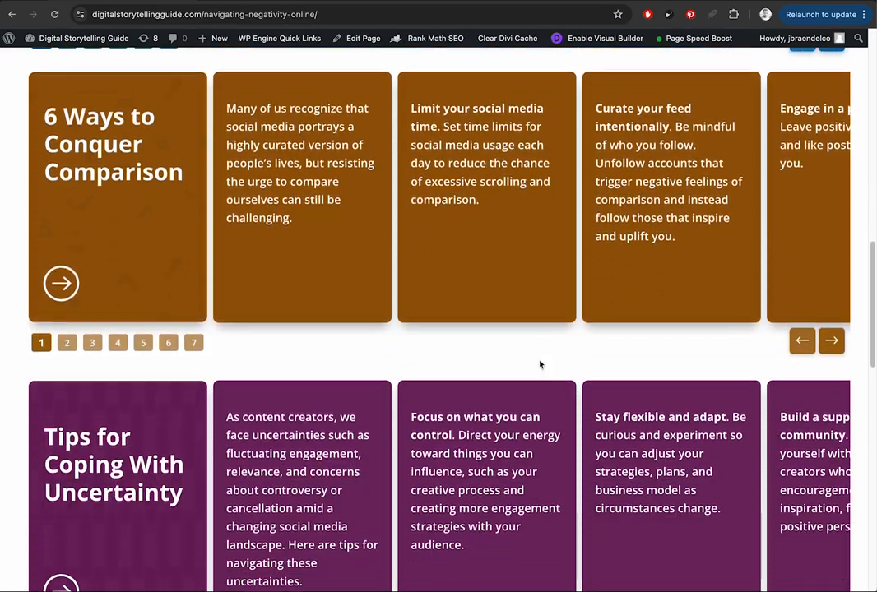
pyautogui.scroll(10, 539, 365)
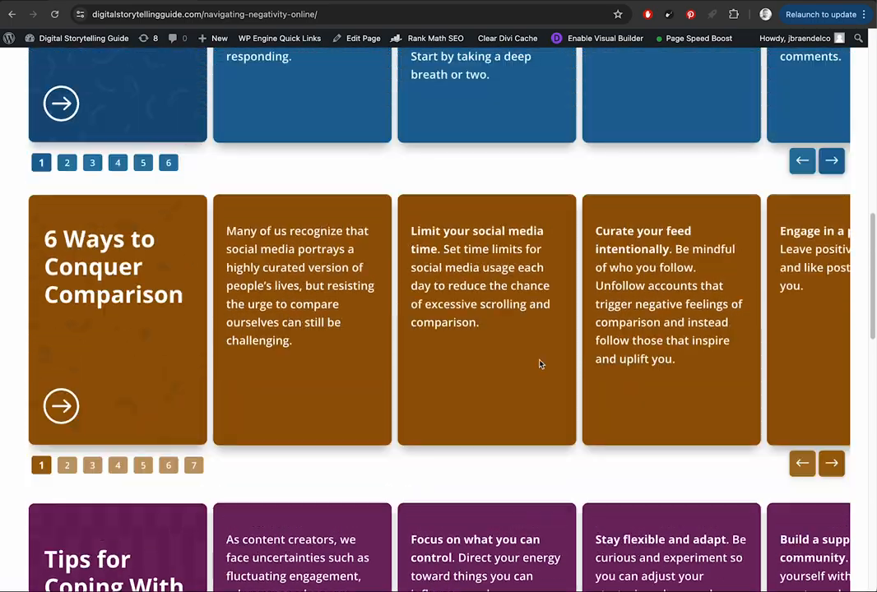
pyautogui.scroll(-8, 540, 365)
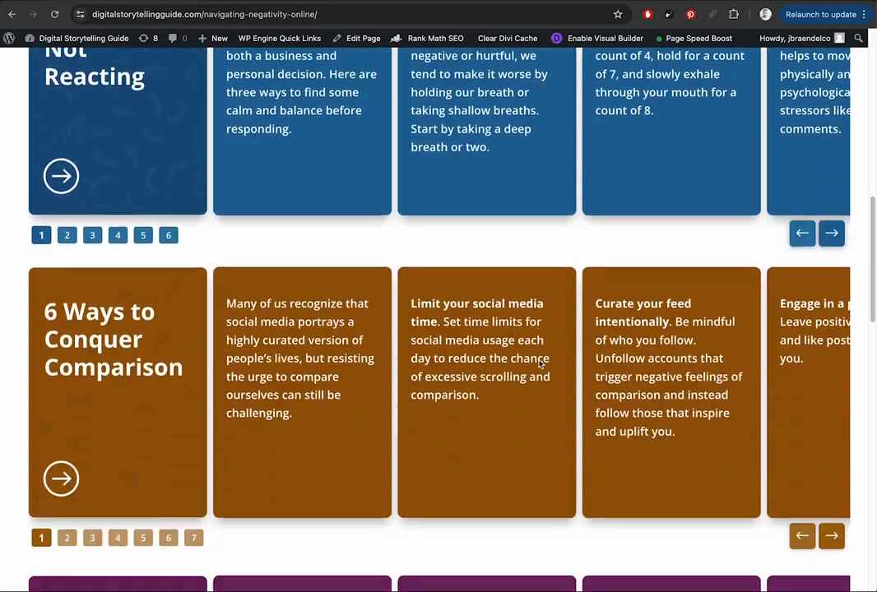
pyautogui.scroll(5, 538, 362)
pyautogui.scroll(5, 535, 365)
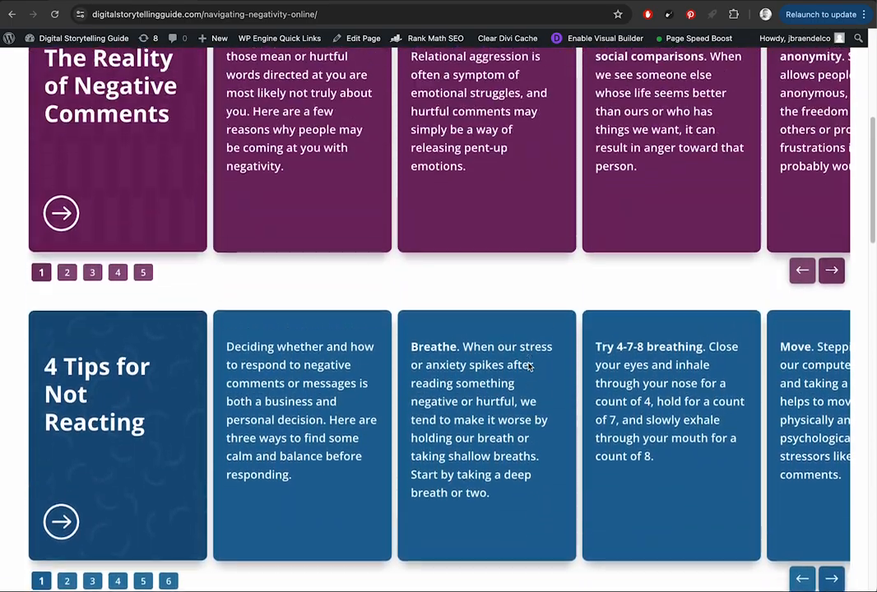
pyautogui.scroll(2, 529, 367)
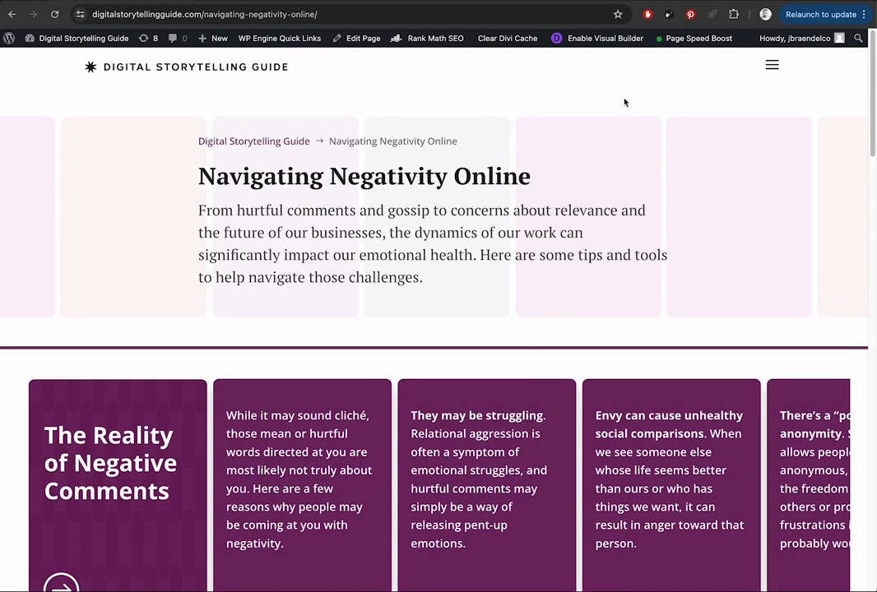
# Step: Open the page in the Visual Builder and examine how its Reality of Negative Comments and 4 Tips for Not Reacting rows are laid out
pyautogui.click(601, 38)
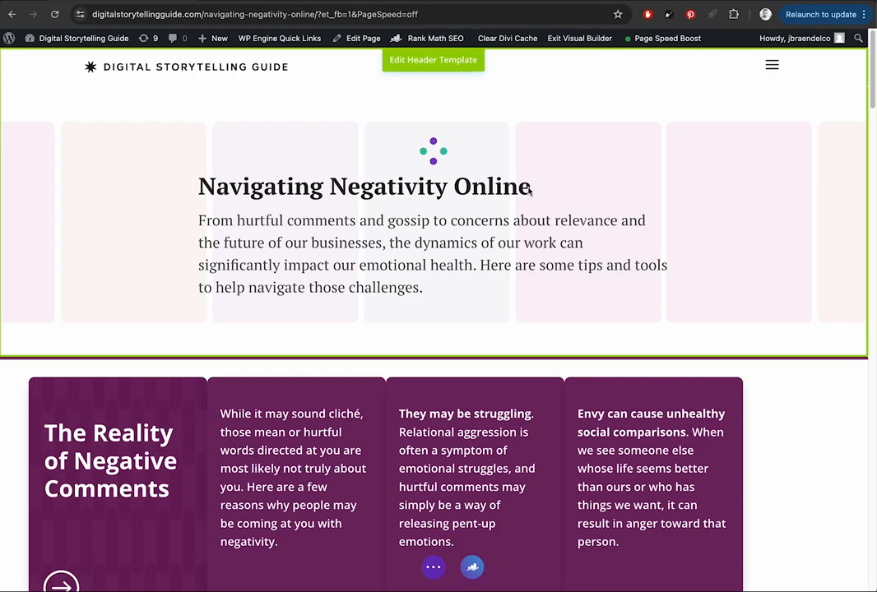
pyautogui.scroll(-3, 523, 192)
pyautogui.scroll(-9, 523, 192)
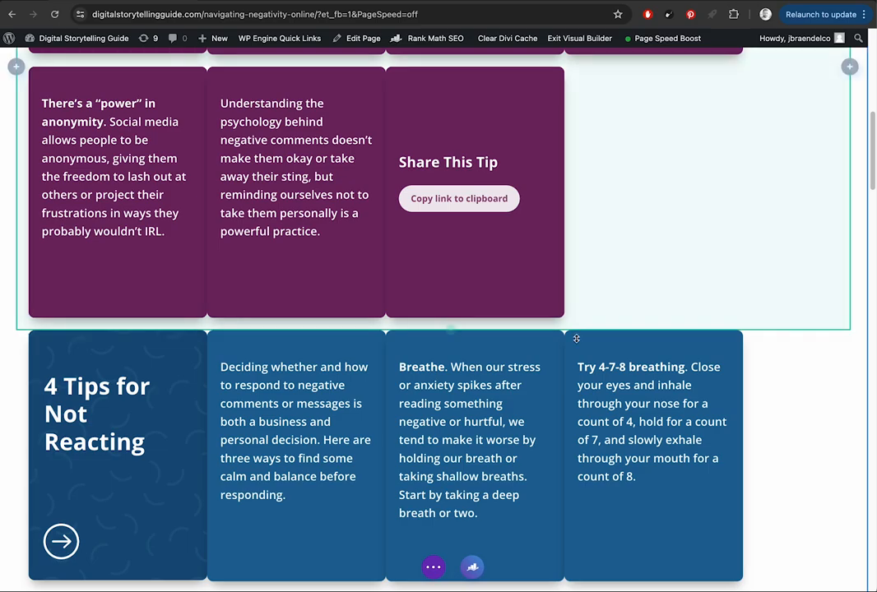
pyautogui.scroll(-10, 540, 294)
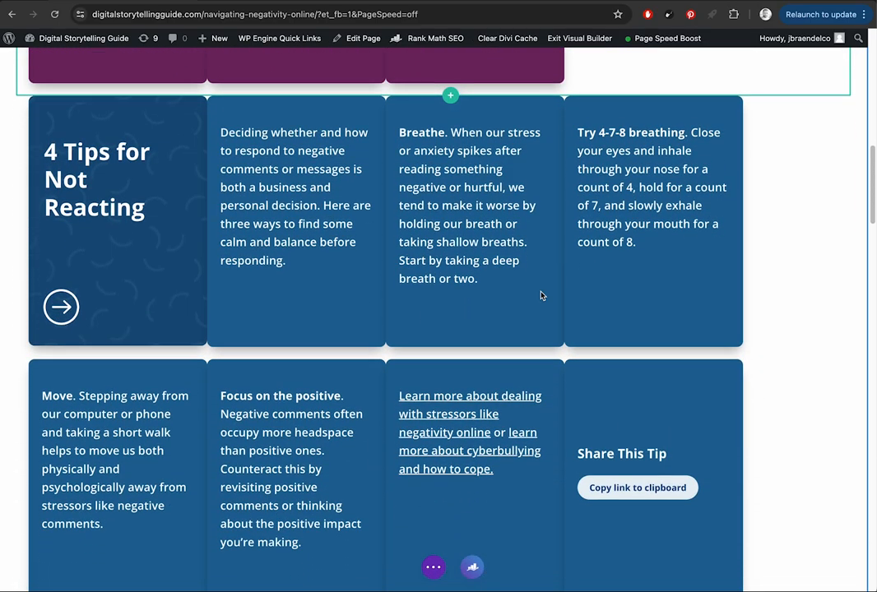
pyautogui.scroll(-6, 542, 291)
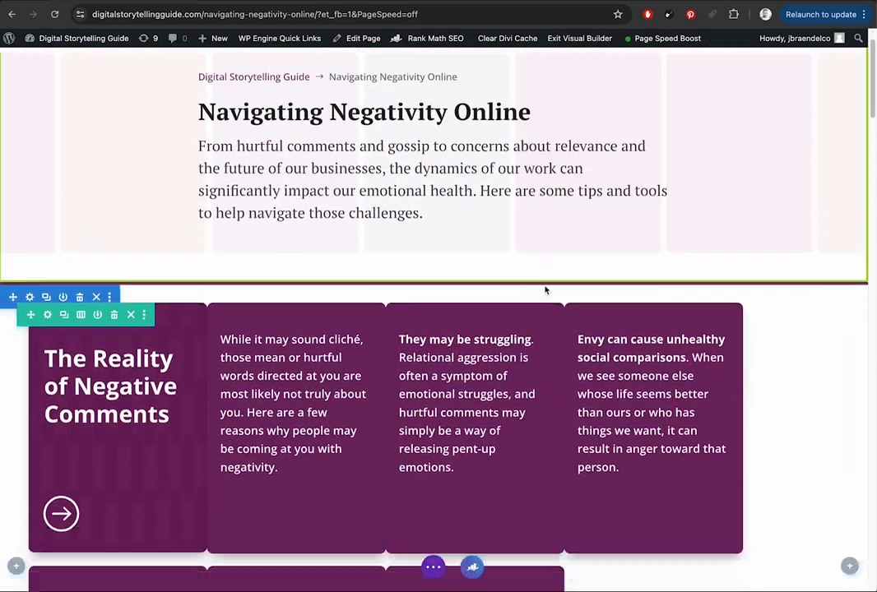
pyautogui.scroll(-1, 543, 290)
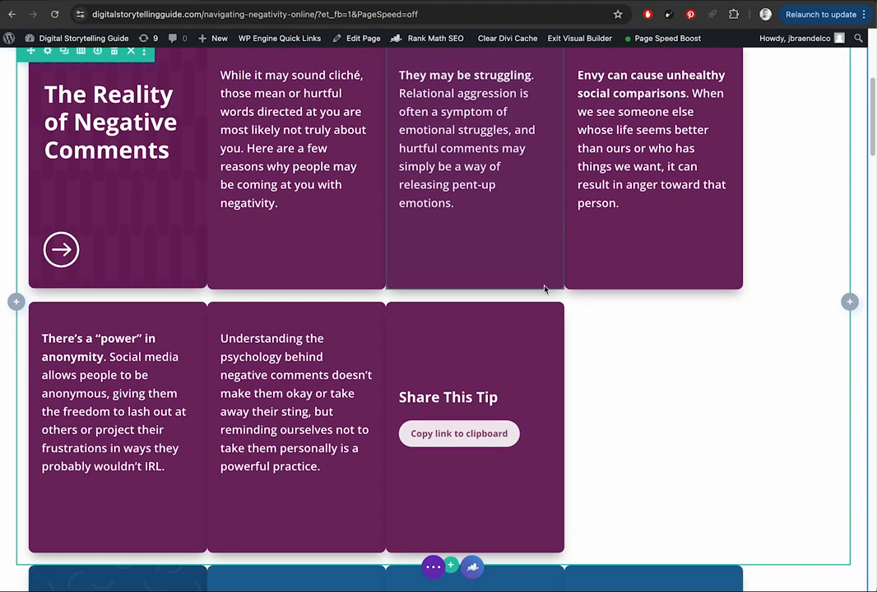
pyautogui.scroll(1, 544, 290)
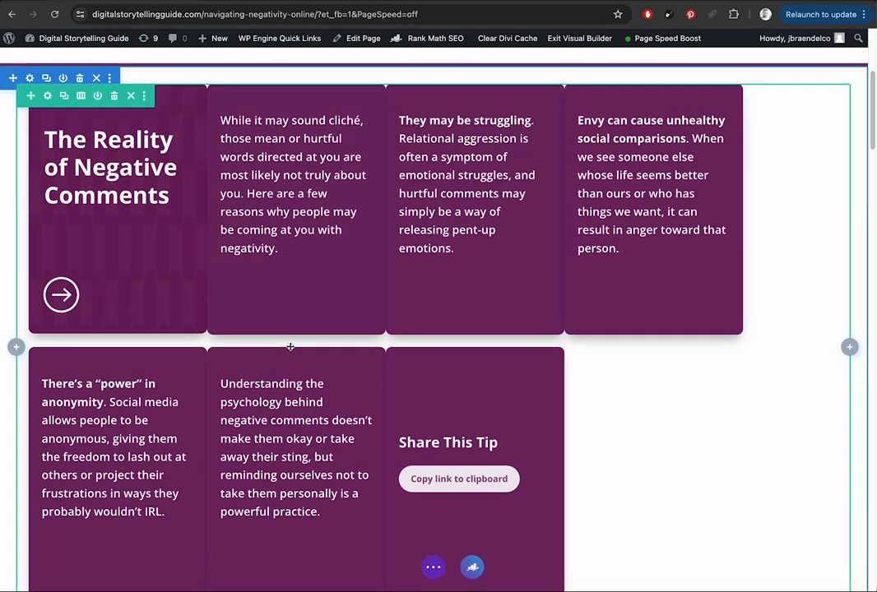
pyautogui.scroll(-1, 290, 349)
pyautogui.scroll(-4, 290, 350)
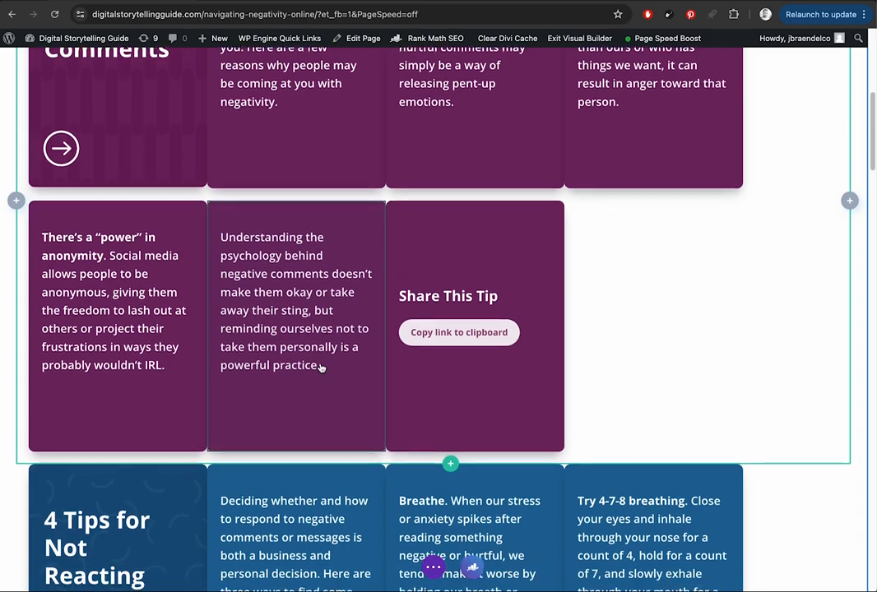
pyautogui.scroll(-9, 321, 369)
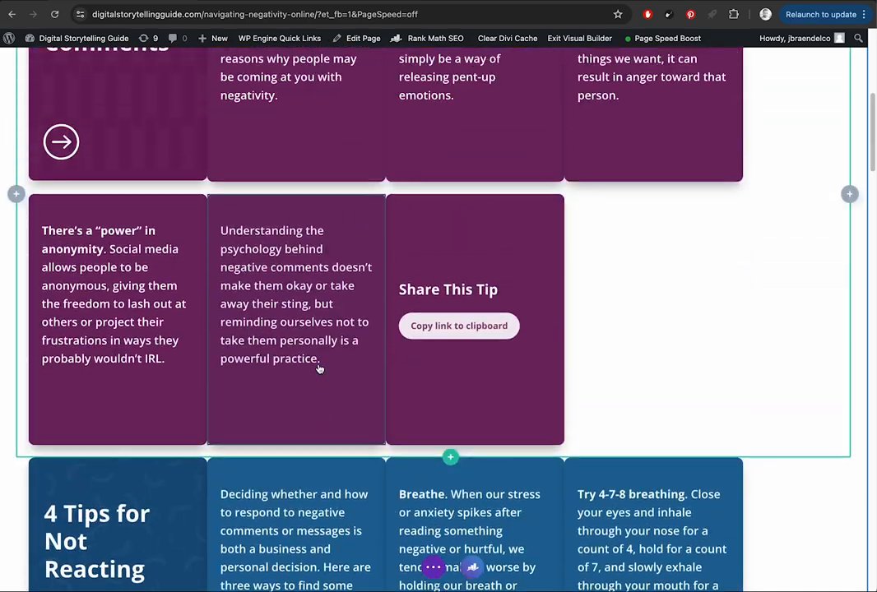
pyautogui.scroll(5, 321, 368)
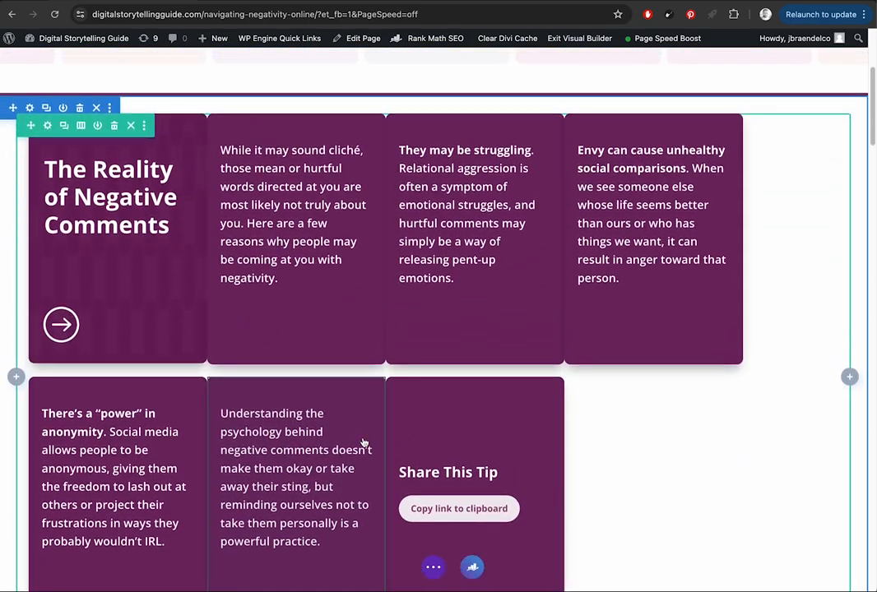
# Step: Insert the saved Slider-Orange library row between the Reality of Negative Comments and 4 Tips for Not Reacting rows, and check its placeholder cards
pyautogui.scroll(-8, 501, 350)
pyautogui.scroll(1, 576, 279)
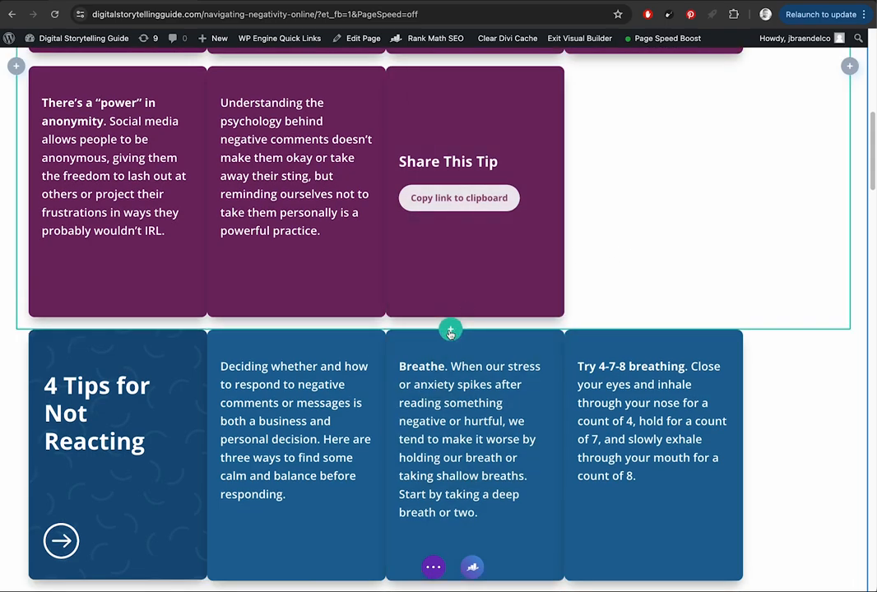
pyautogui.click(450, 332)
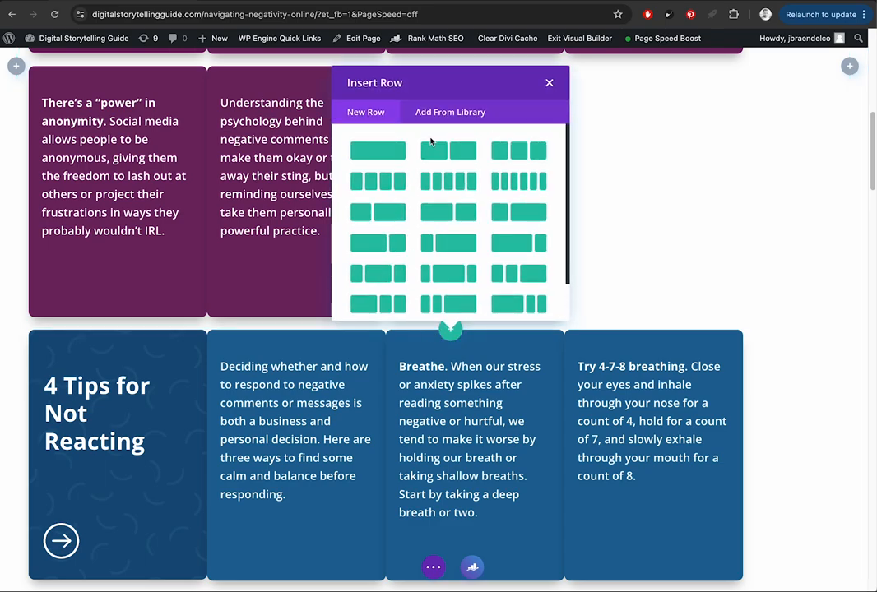
pyautogui.click(454, 112)
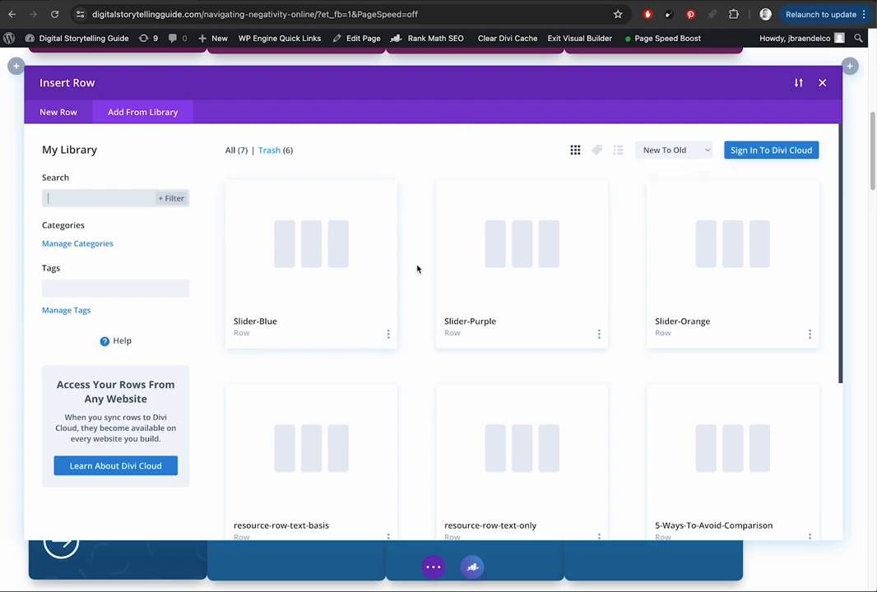
pyautogui.click(684, 264)
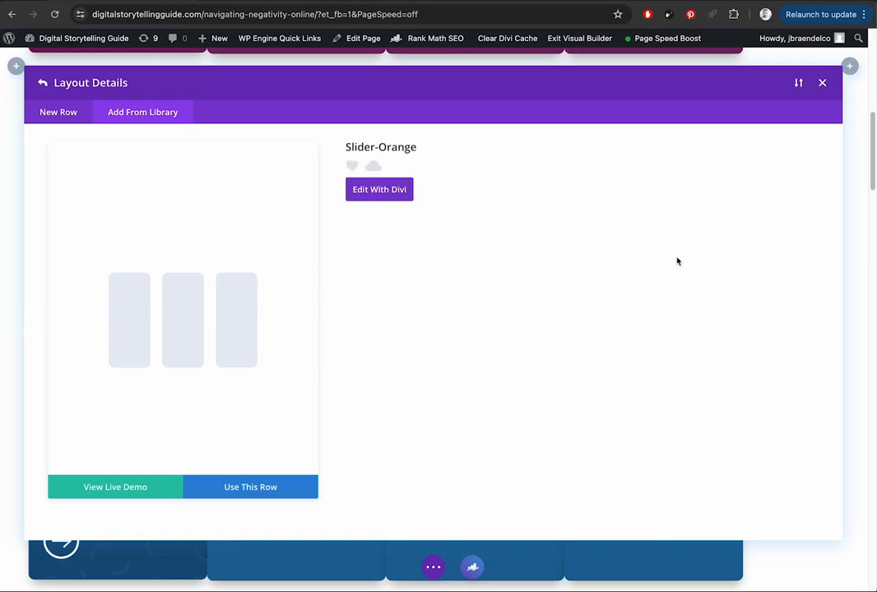
pyautogui.click(262, 492)
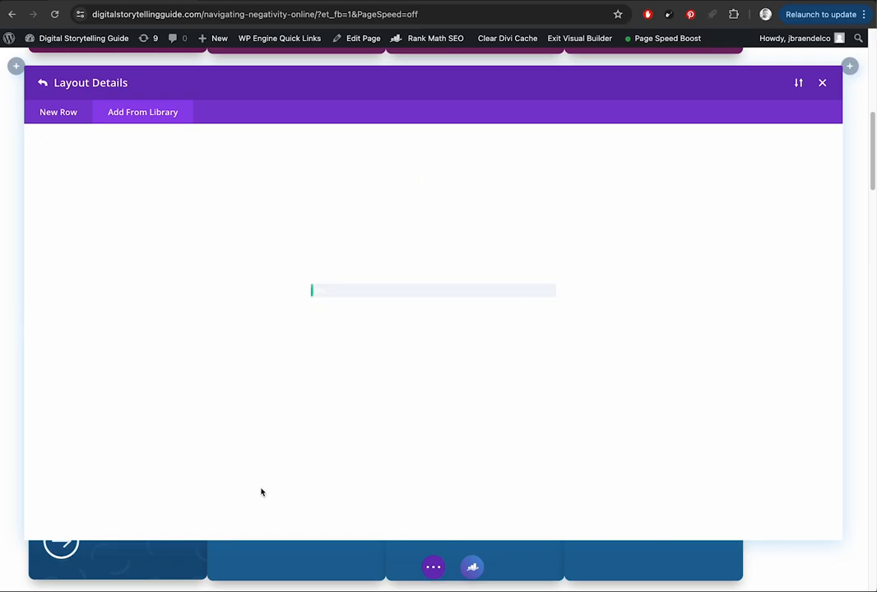
pyautogui.scroll(-3, 264, 288)
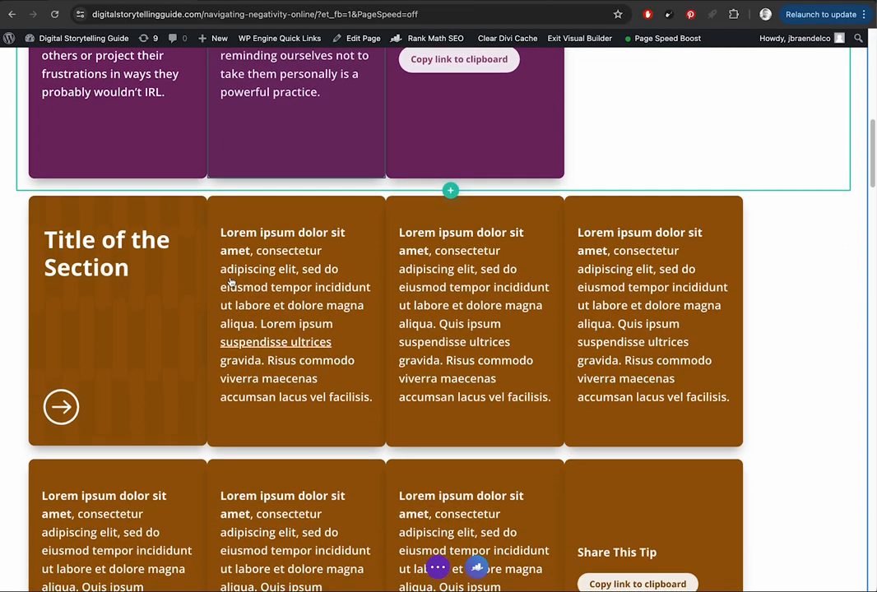
pyautogui.scroll(-5, 231, 282)
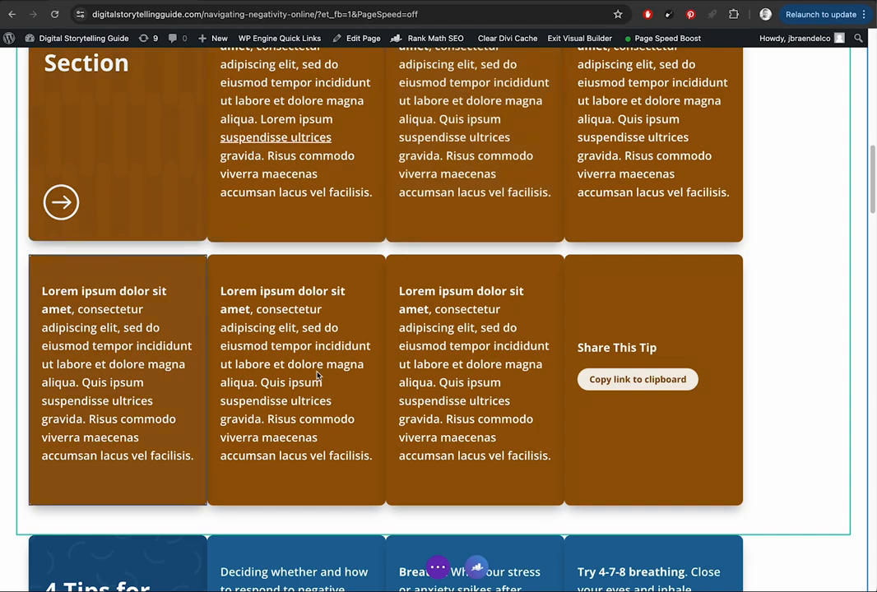
pyautogui.scroll(2, 370, 312)
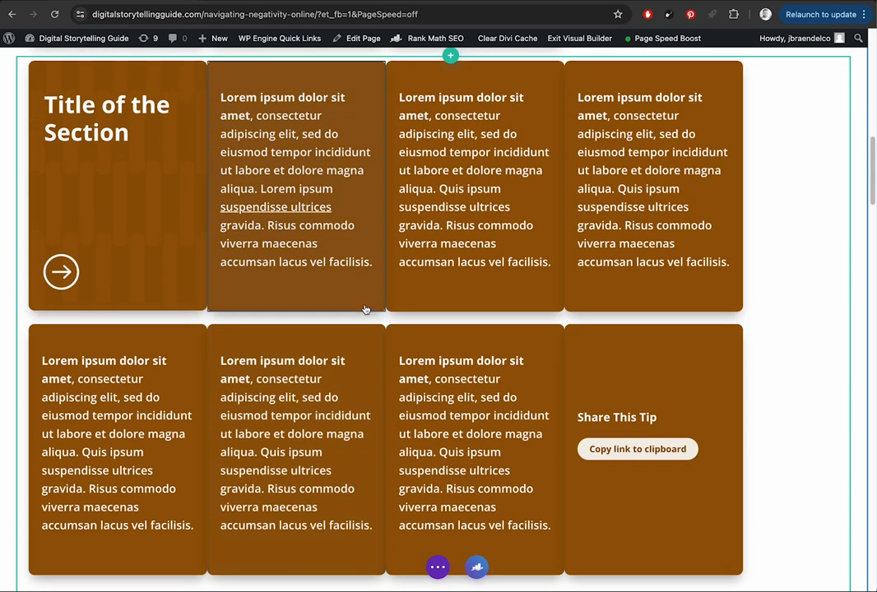
# Step: Replace the heading on the orange row's title card with "Edit the text here." and apply the module changes
pyautogui.click(92, 131)
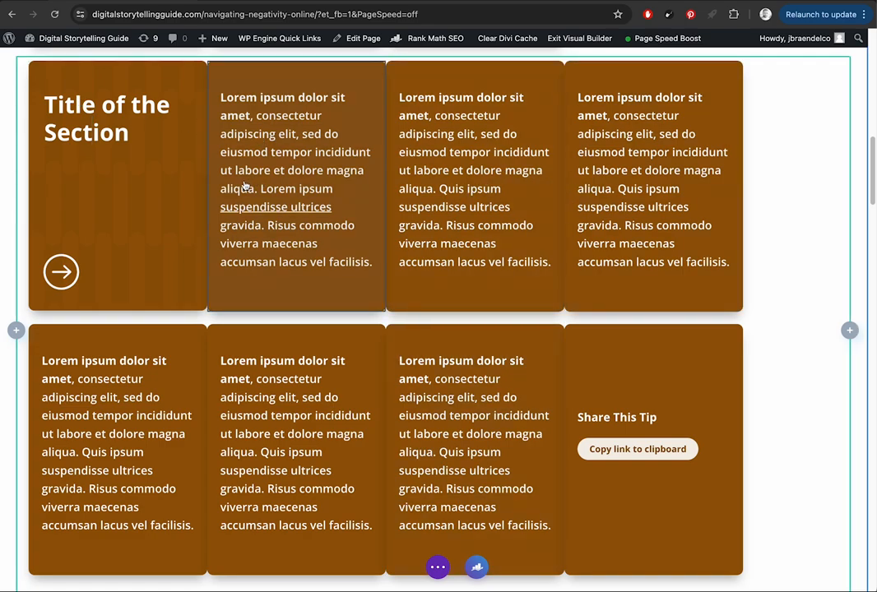
pyautogui.tripleClick(90, 115)
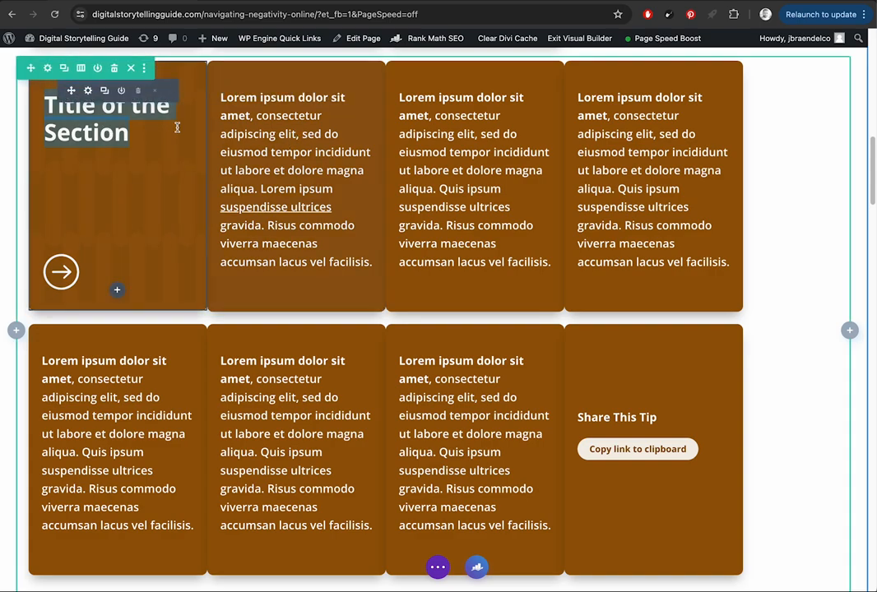
pyautogui.doubleClick(92, 134)
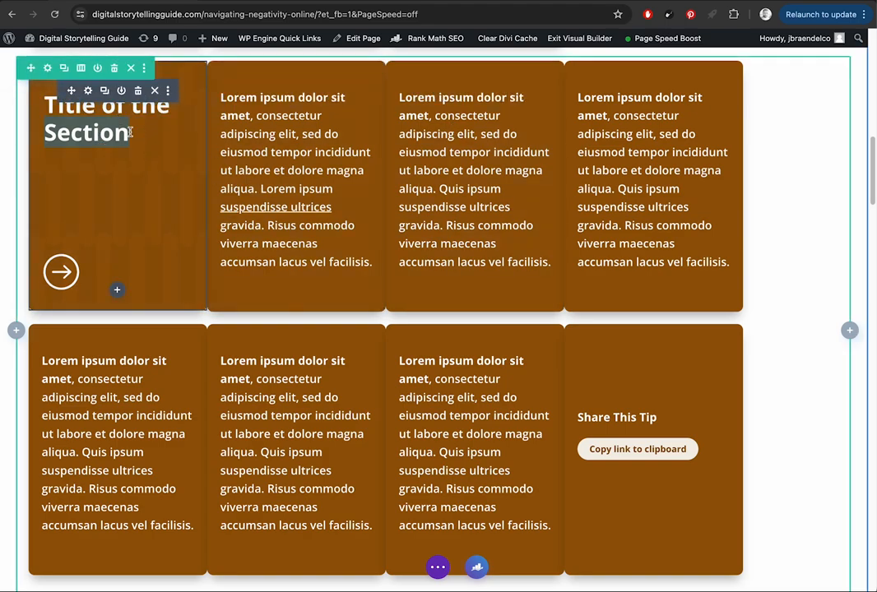
pyautogui.click(88, 91)
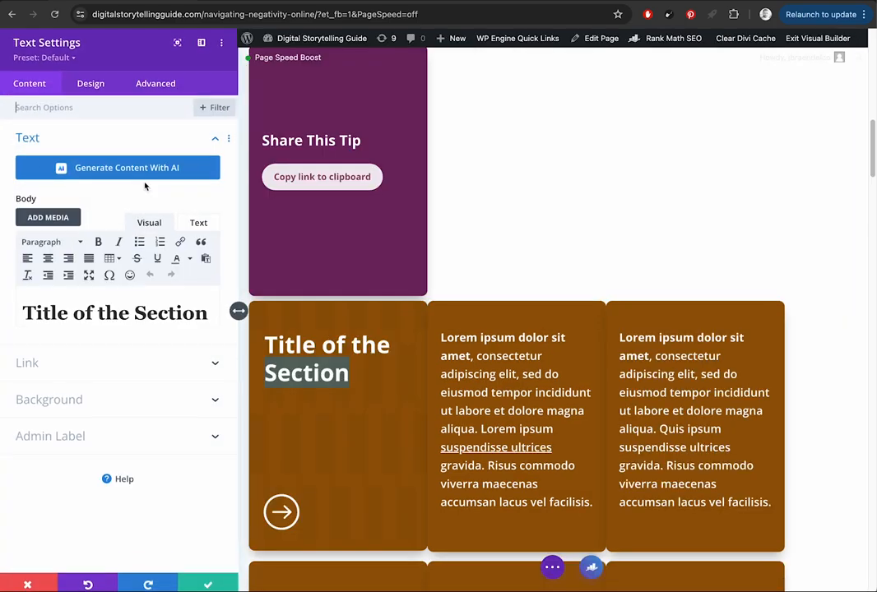
pyautogui.moveTo(62, 314); pyautogui.dragTo(109, 317)
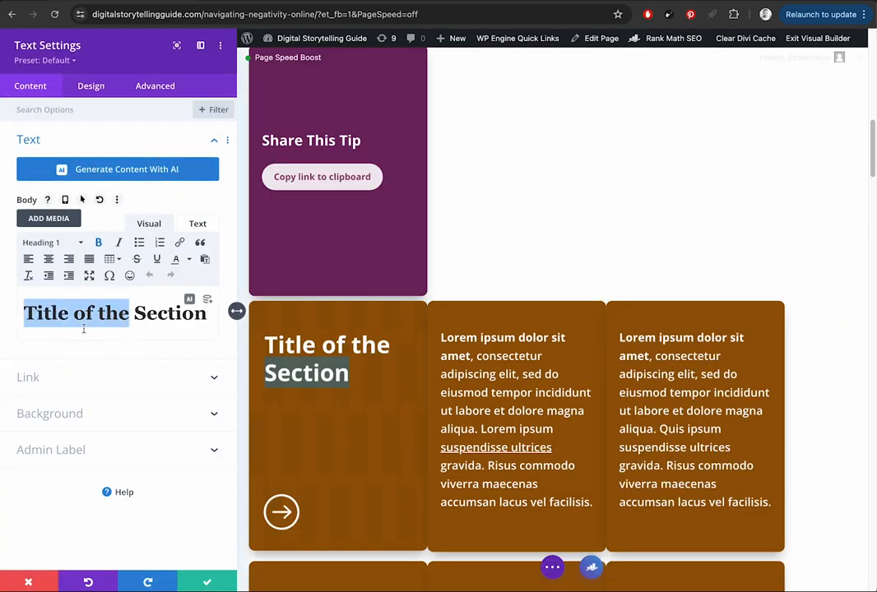
pyautogui.write('Edit the tex')
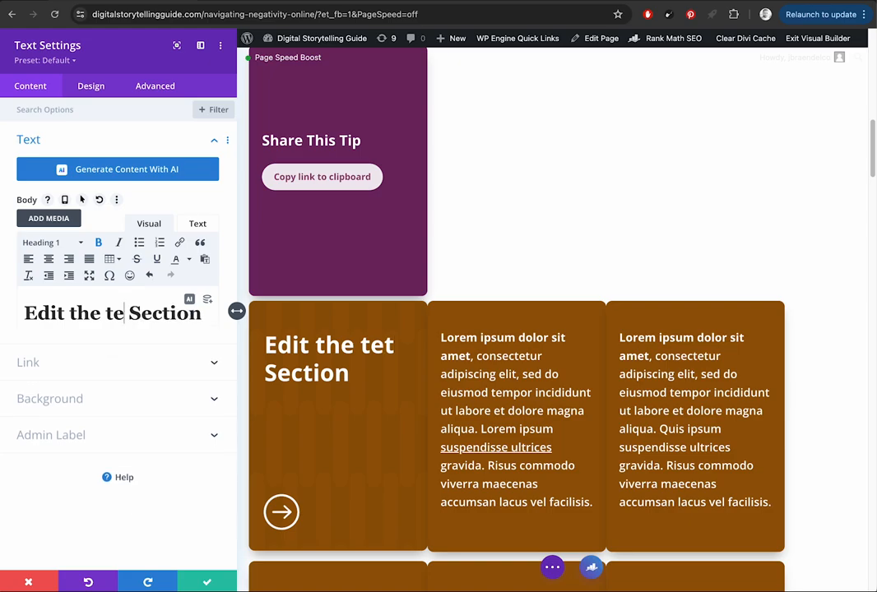
pyautogui.write('t here.')
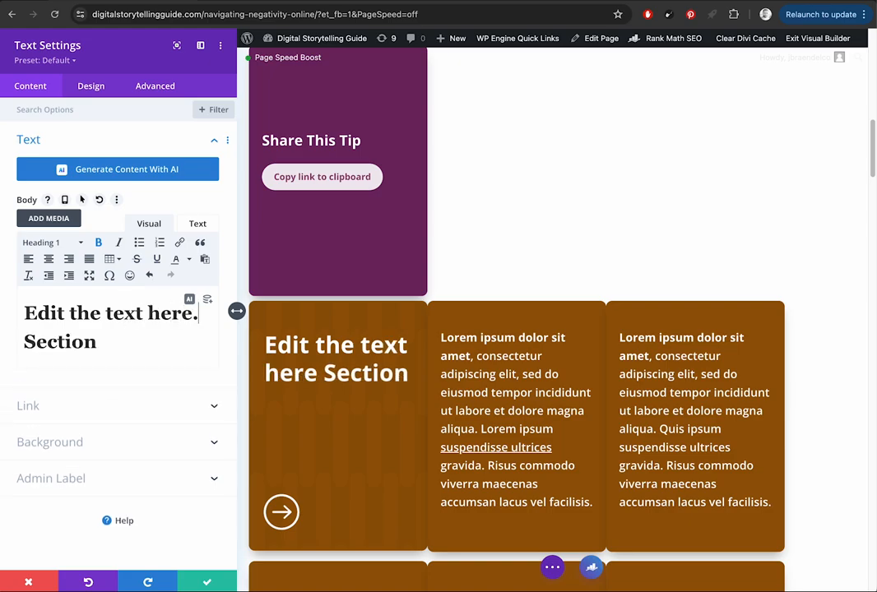
pyautogui.press('Delete')
pyautogui.press('Delete')
pyautogui.press('Delete')
pyautogui.press('Delete')
pyautogui.press('Delete')
pyautogui.press('Delete')
pyautogui.press('Delete')
pyautogui.press('Delete')
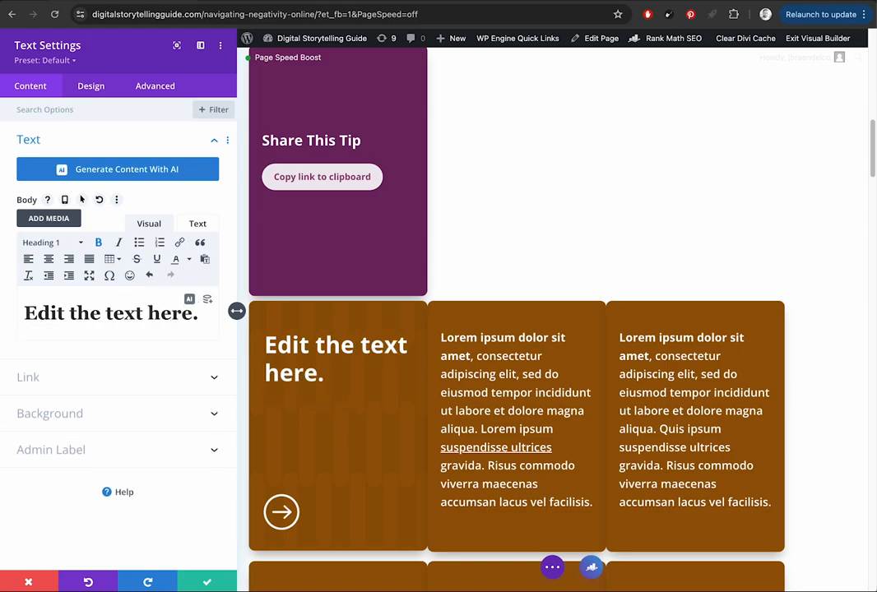
pyautogui.click(198, 582)
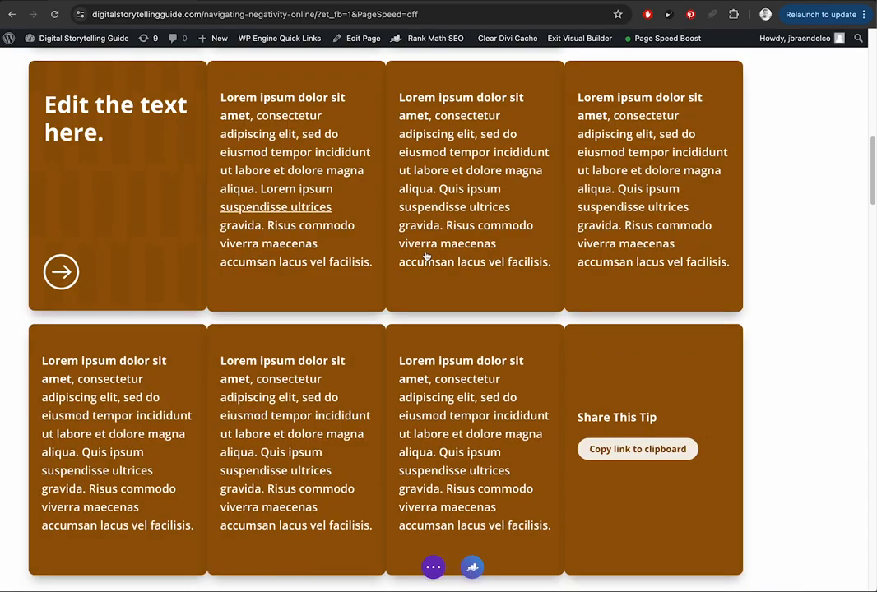
# Step: Open the text settings of the orange row's first text card to view its body content, and close them without changes
pyautogui.moveTo(310, 140)
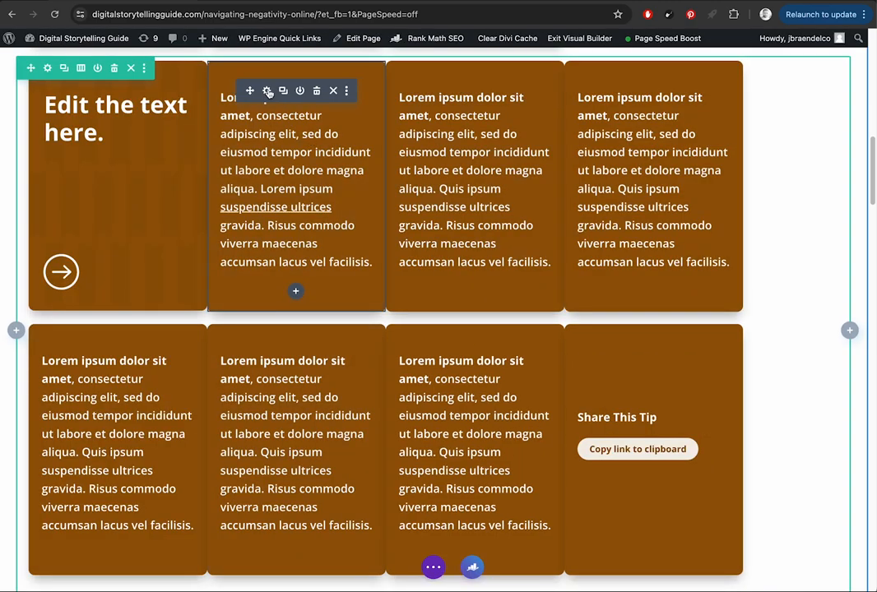
pyautogui.click(335, 191)
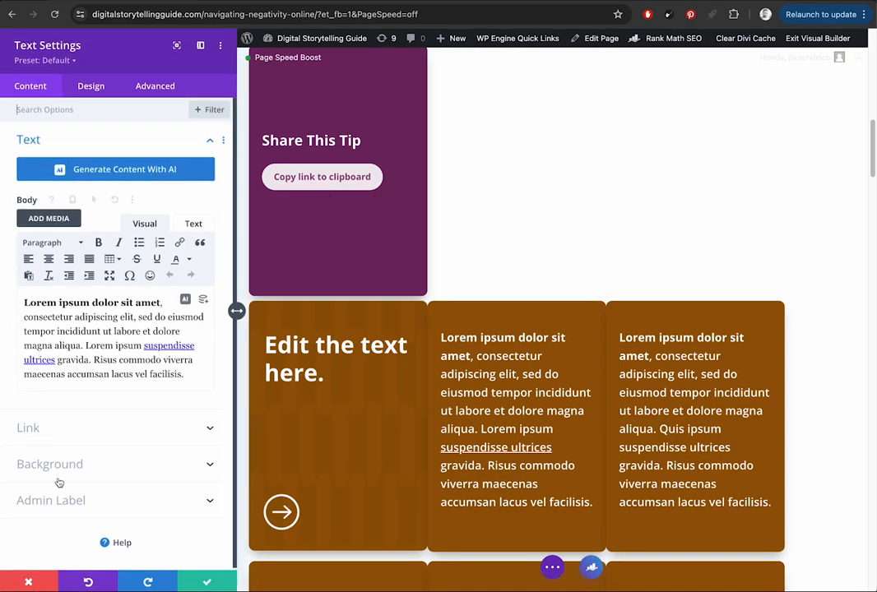
pyautogui.click(26, 582)
pyautogui.scroll(-2, 364, 357)
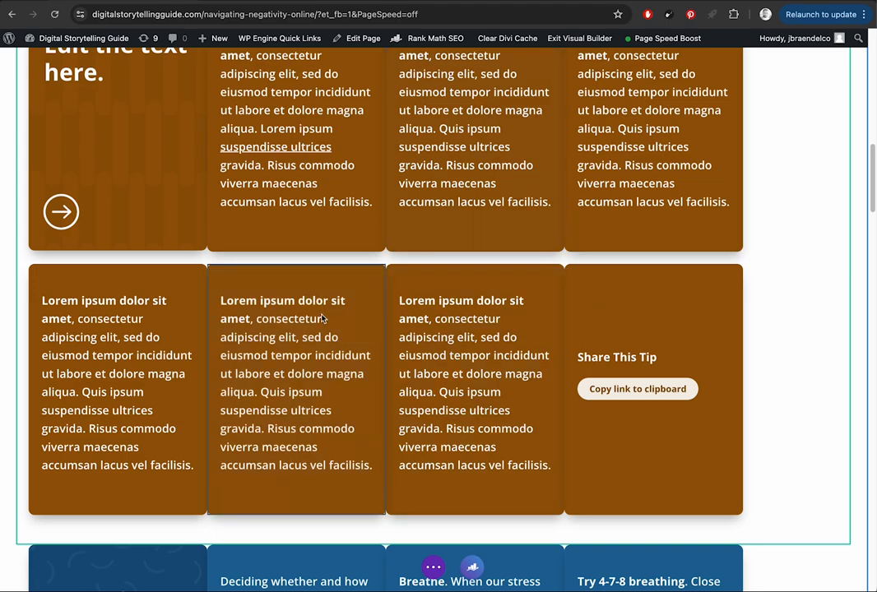
pyautogui.scroll(1, 323, 319)
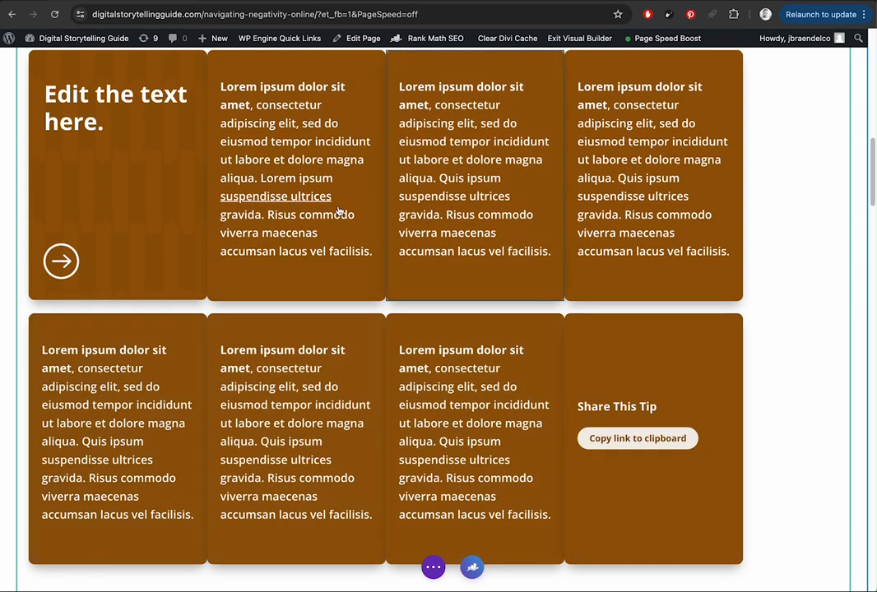
# Step: Delete the two placeholder text cards just before the Share This Tip card in the orange row
pyautogui.click(439, 335)
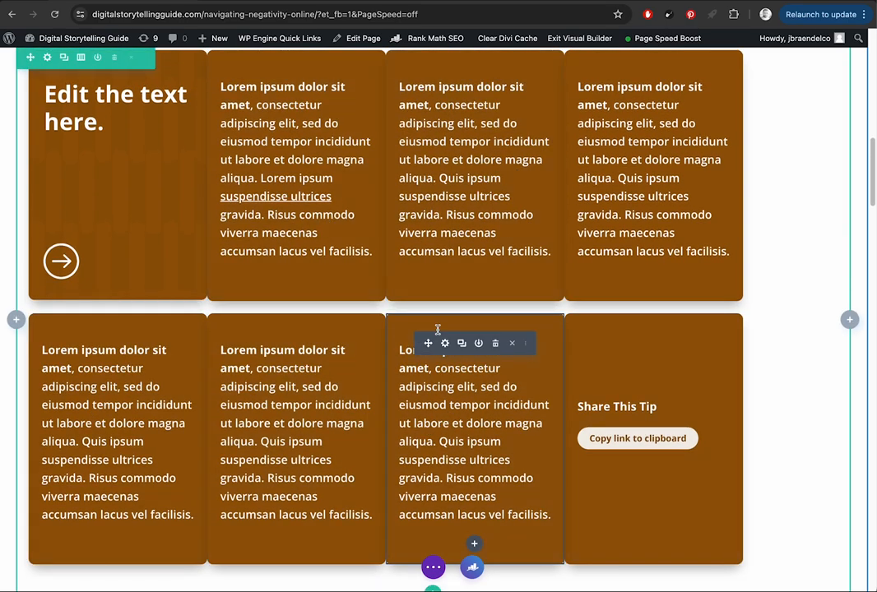
pyautogui.click(496, 344)
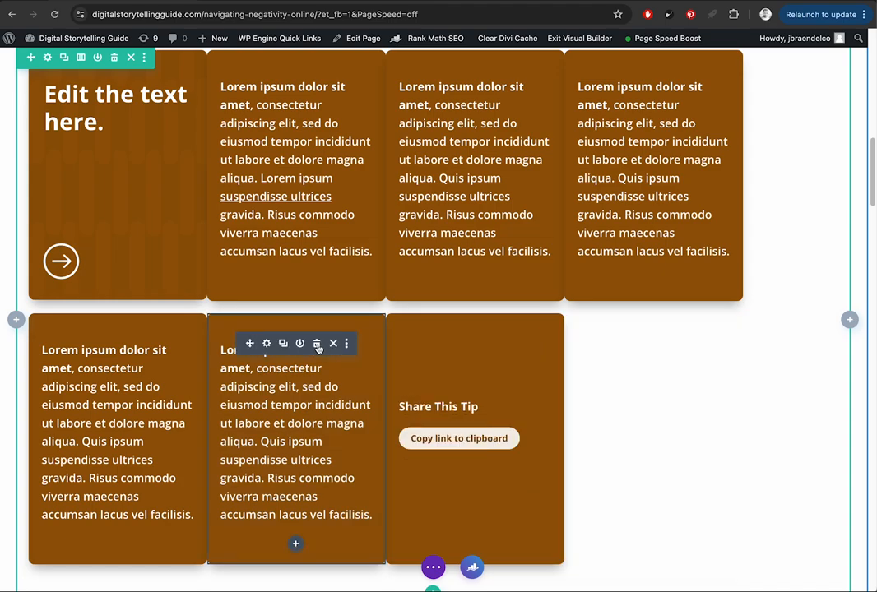
pyautogui.click(318, 346)
pyautogui.scroll(2, 244, 222)
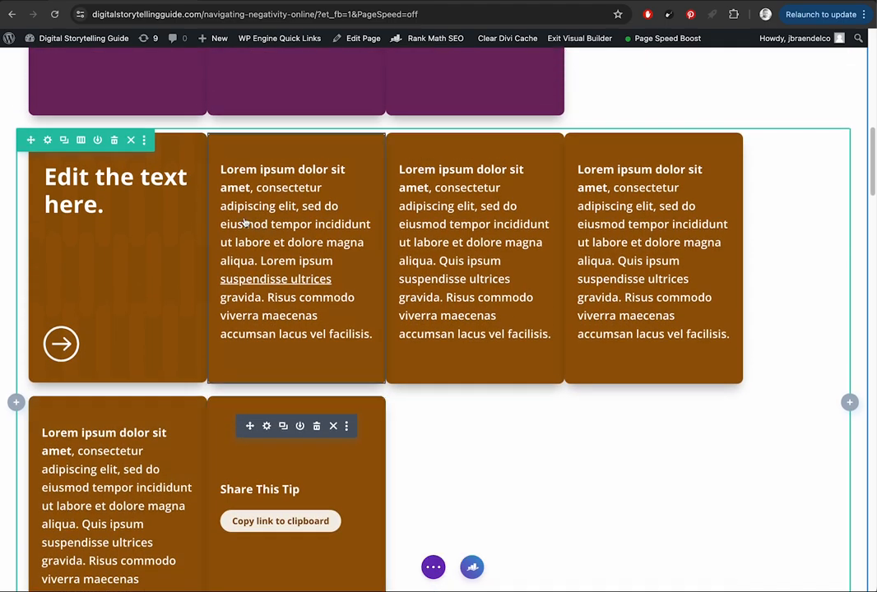
# Step: Duplicate the orange row's last placeholder text card, and duplicate the copy twice more, ahead of the Share This Tip card
pyautogui.moveTo(286, 236)
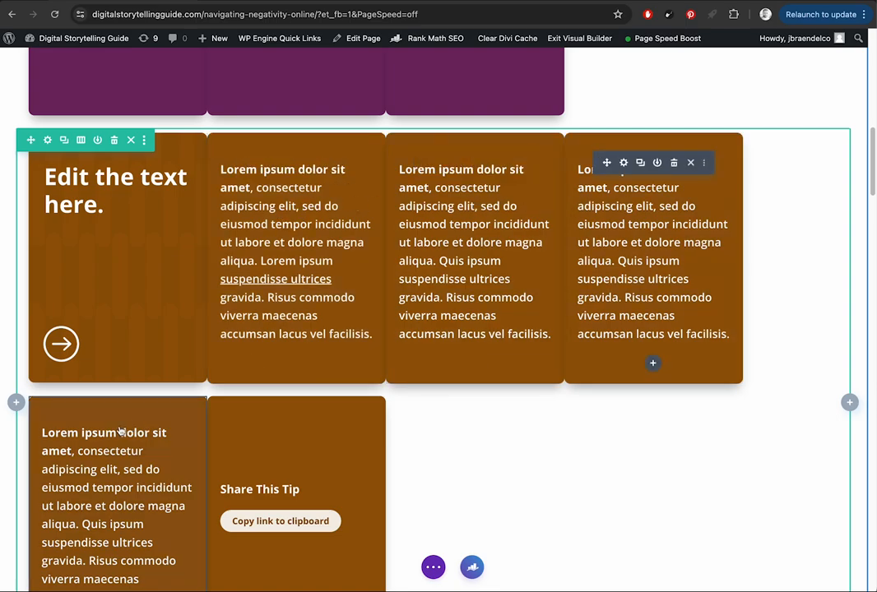
pyautogui.moveTo(131, 434)
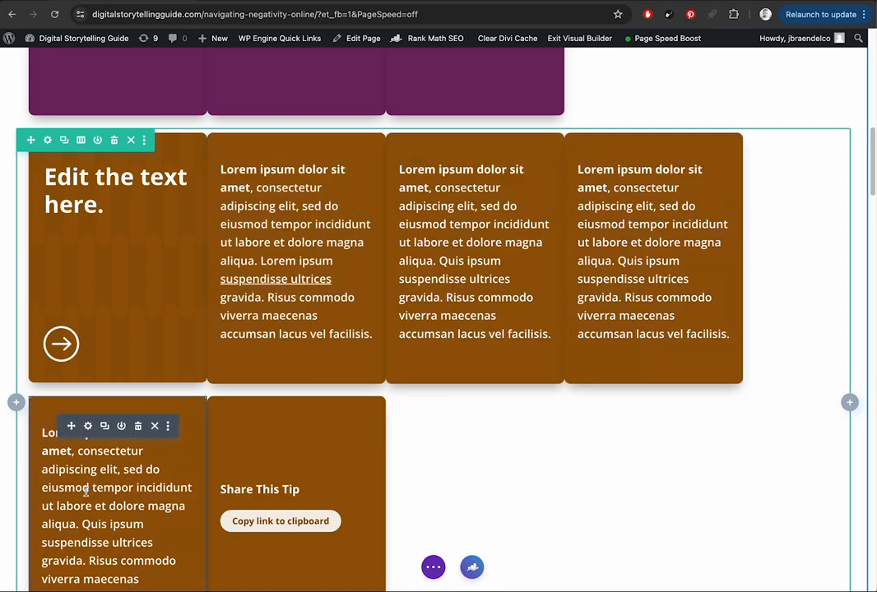
pyautogui.scroll(-2, 125, 491)
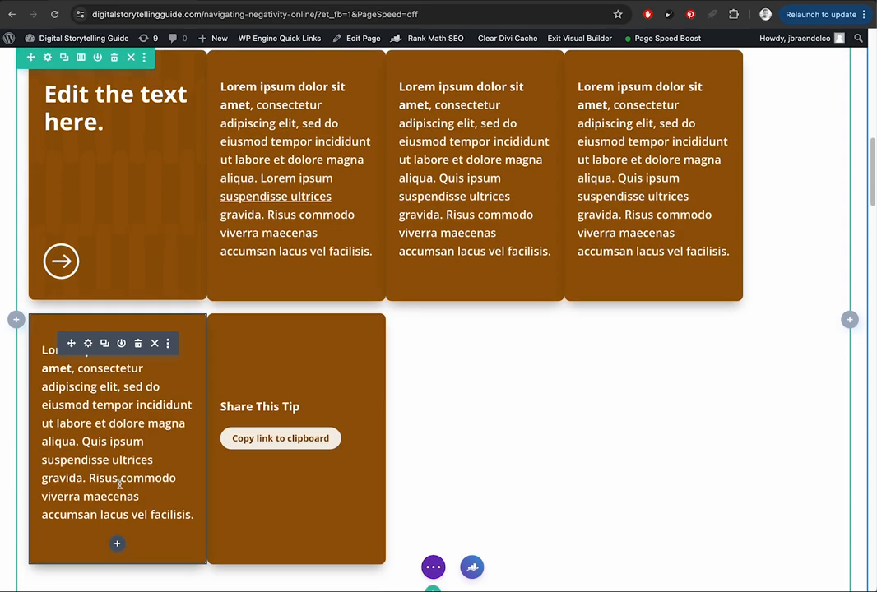
pyautogui.click(104, 344)
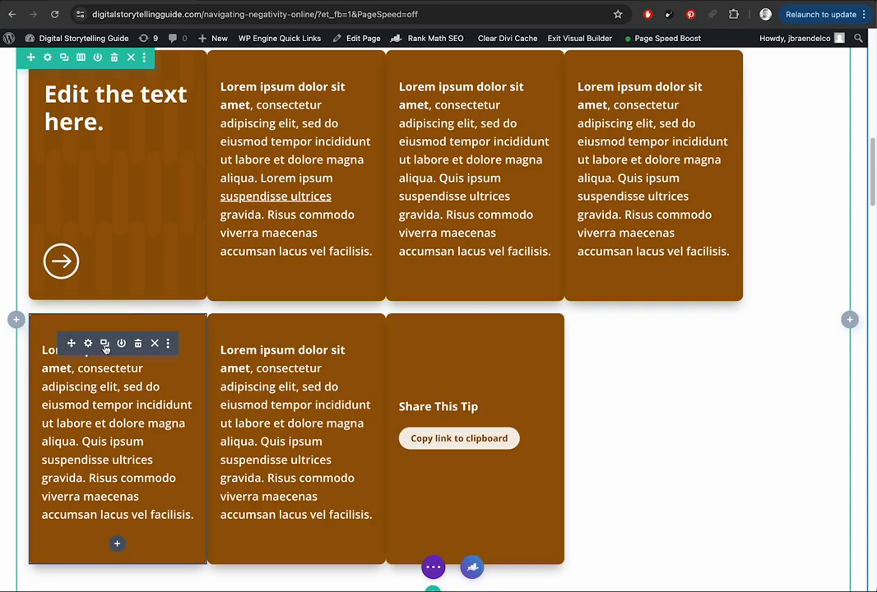
pyautogui.click(226, 393)
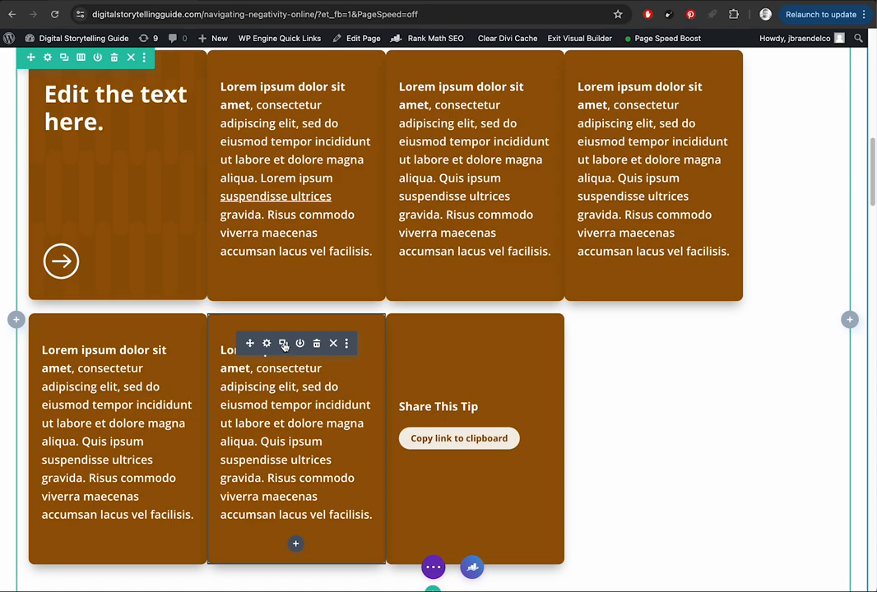
pyautogui.click(283, 344)
pyautogui.click(283, 344)
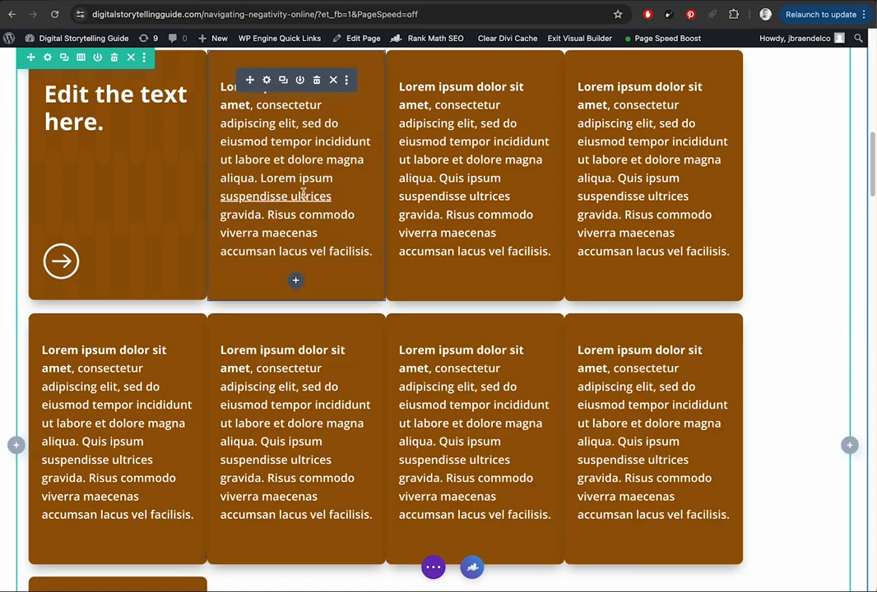
# Step: Try italicizing the word "adipiscing" in the body of the orange row's first text card, and discard the module changes
pyautogui.click(266, 80)
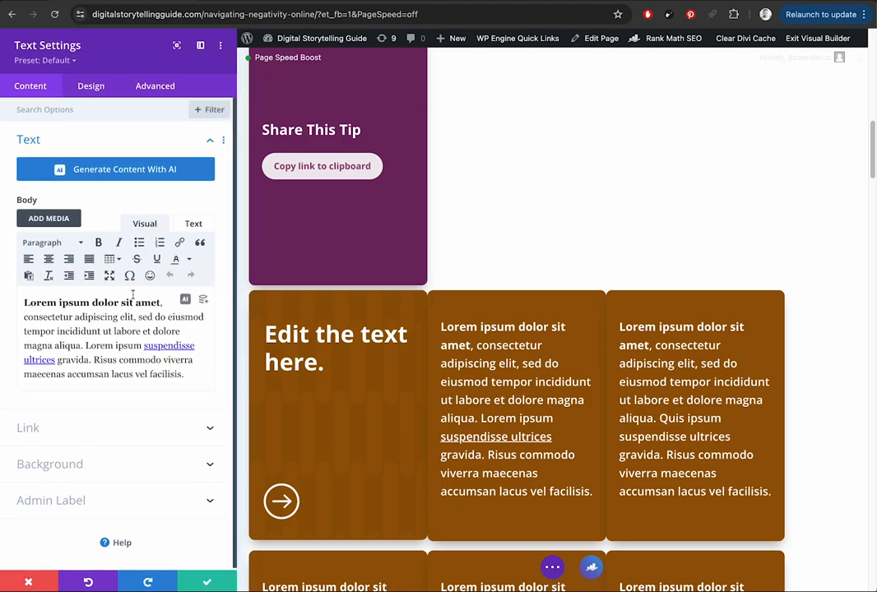
pyautogui.doubleClick(47, 302)
pyautogui.click(108, 304)
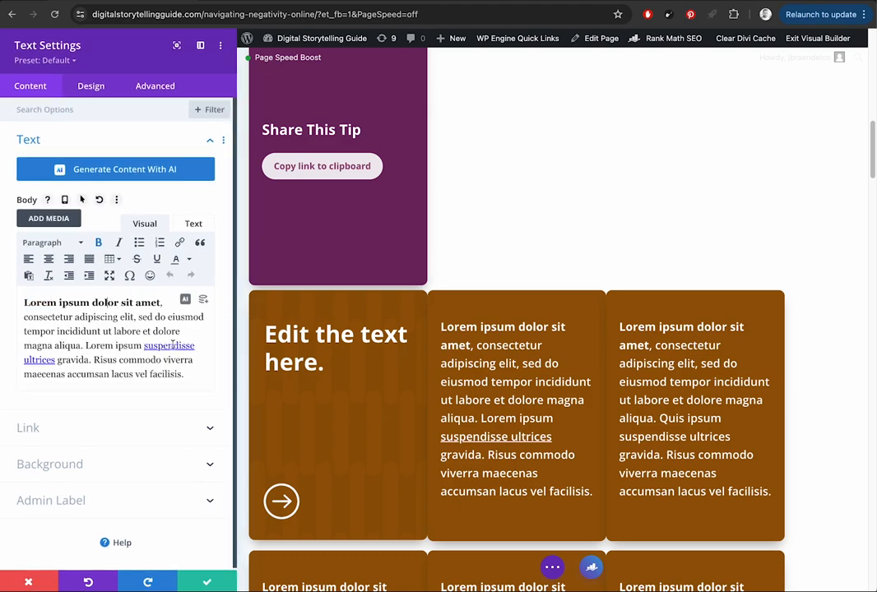
pyautogui.doubleClick(107, 317)
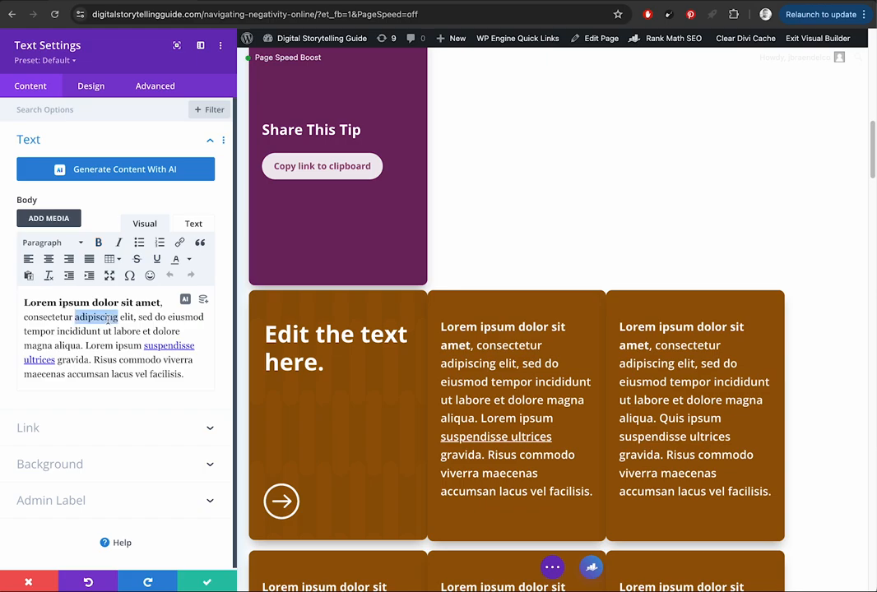
pyautogui.click(119, 243)
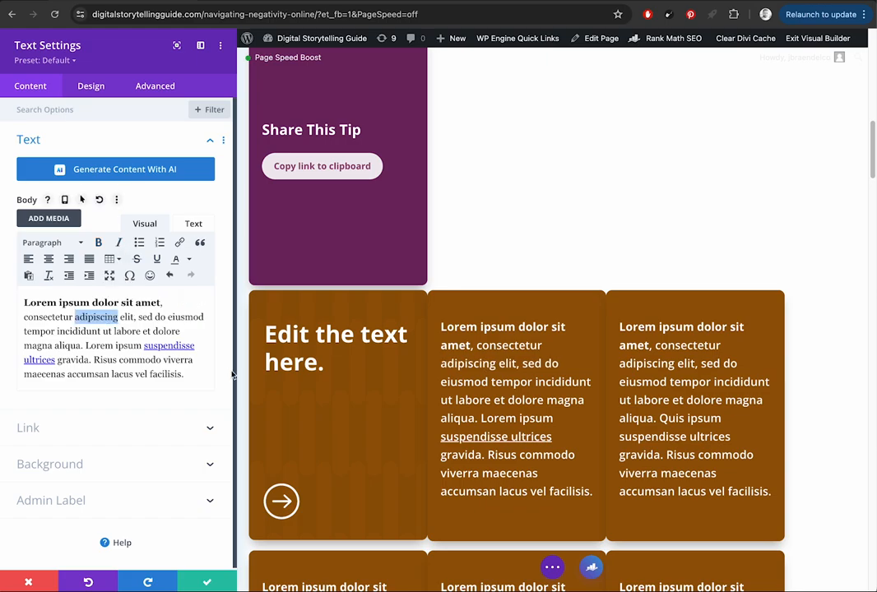
pyautogui.click(32, 582)
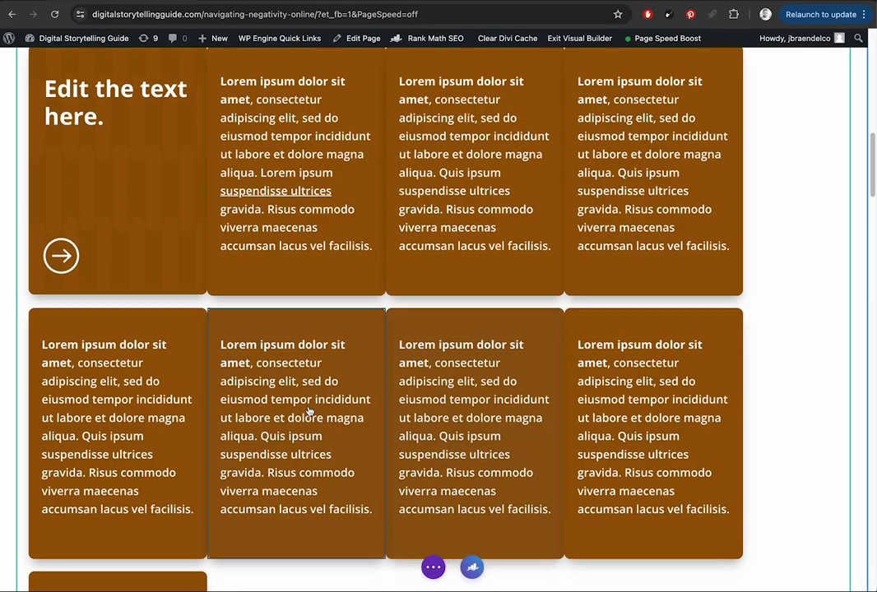
# Step: Check the extended orange row's cards and compare the row with The Reality of Negative Comments row above it
pyautogui.scroll(-3, 308, 411)
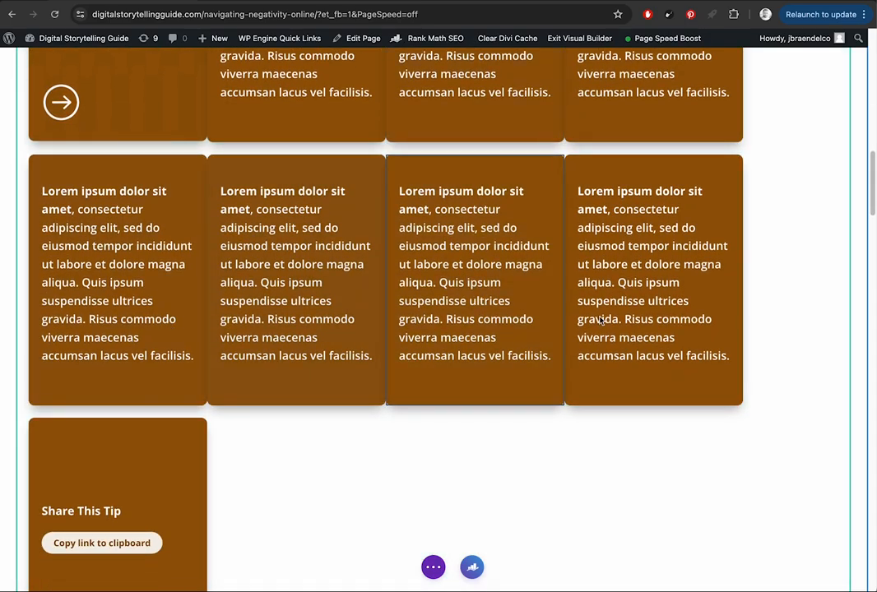
pyautogui.scroll(-7, 141, 357)
pyautogui.scroll(15, 140, 357)
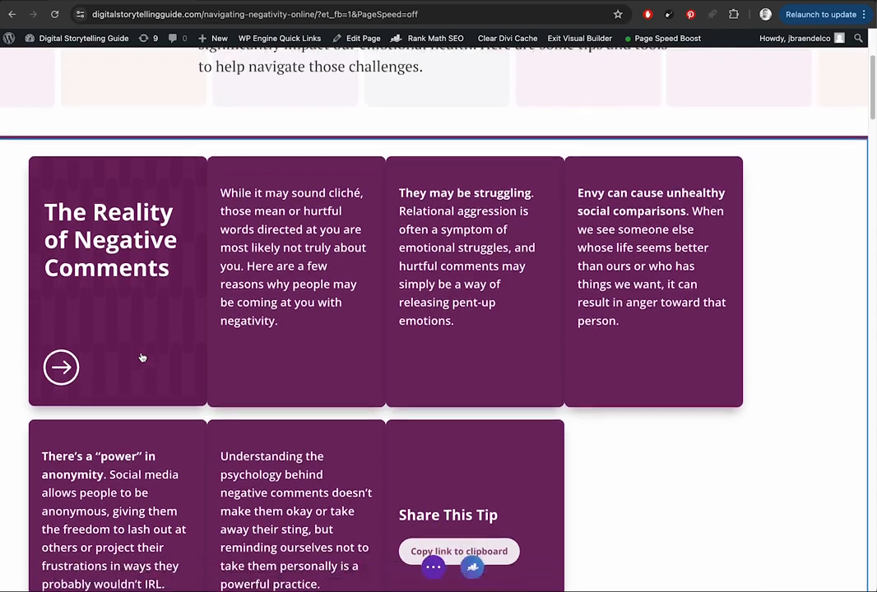
pyautogui.scroll(-10, 140, 356)
pyautogui.scroll(-6, 141, 357)
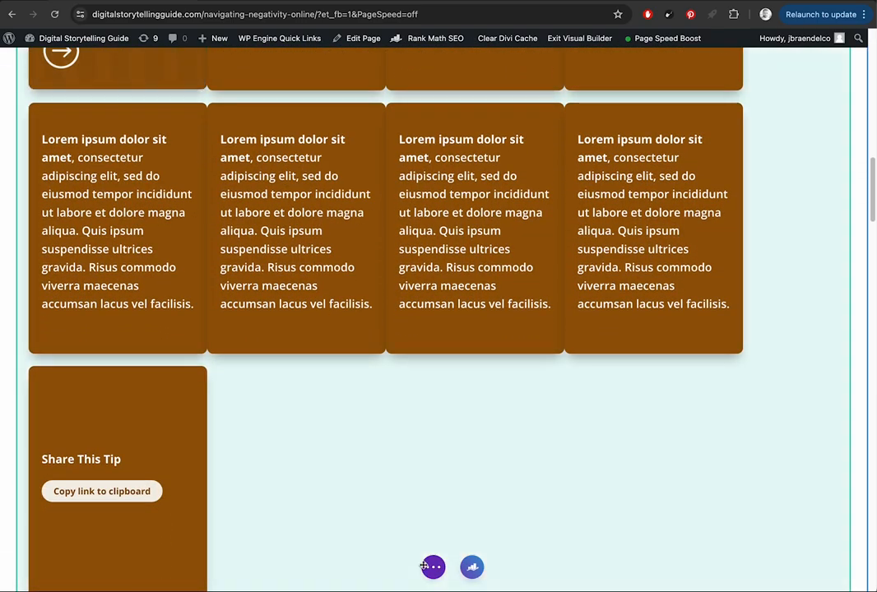
pyautogui.scroll(-4, 393, 406)
pyautogui.scroll(2, 392, 405)
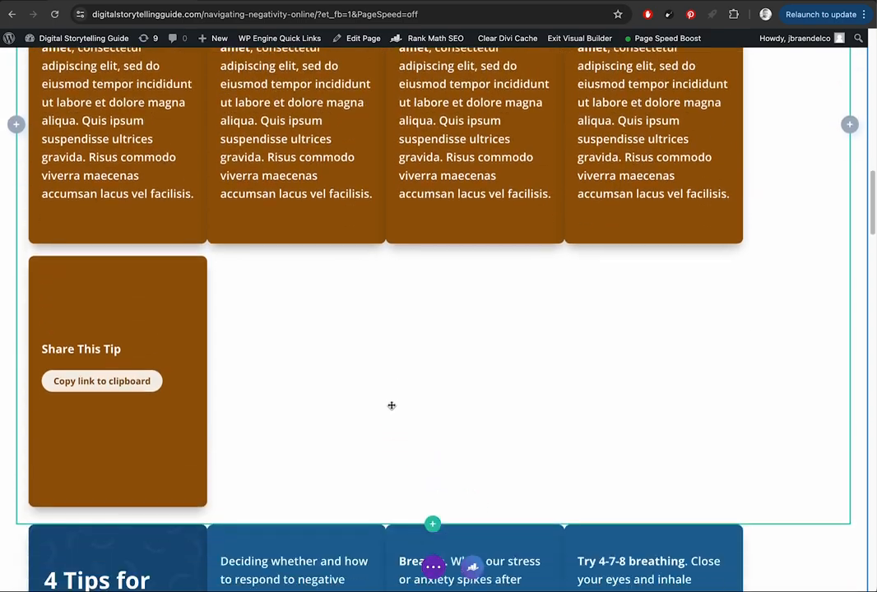
# Step: Browse the saved library rows available for insertion below the orange row, and close the library without inserting one
pyautogui.scroll(-3, 392, 406)
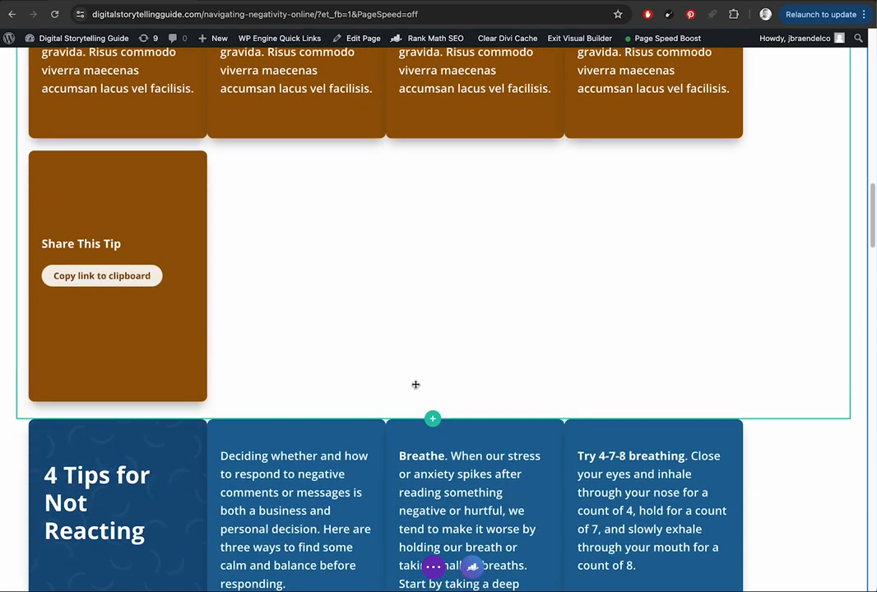
pyautogui.click(433, 419)
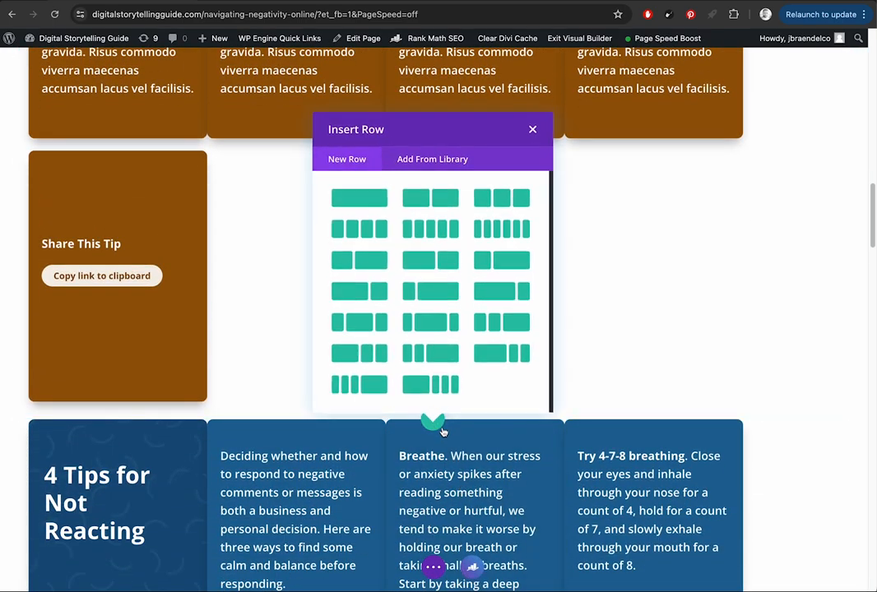
pyautogui.click(437, 162)
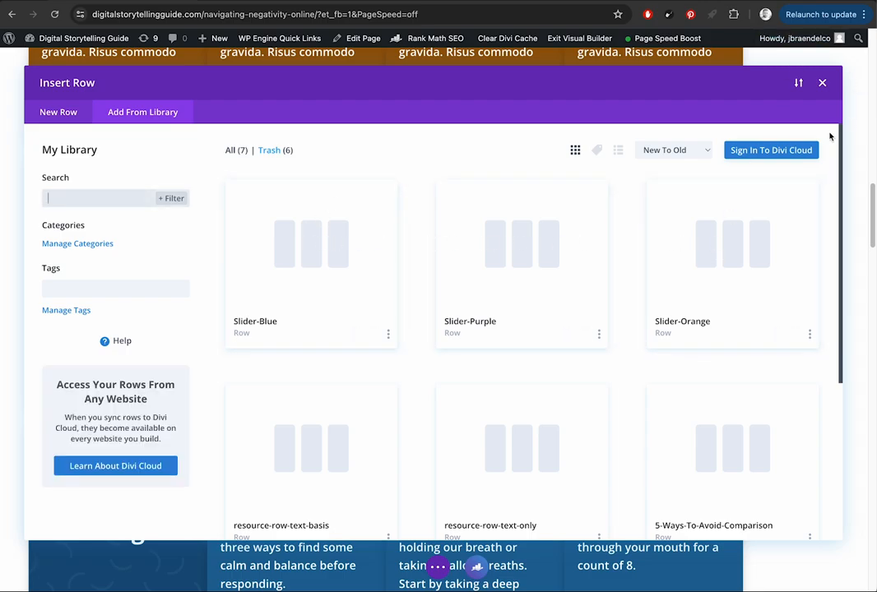
pyautogui.click(822, 84)
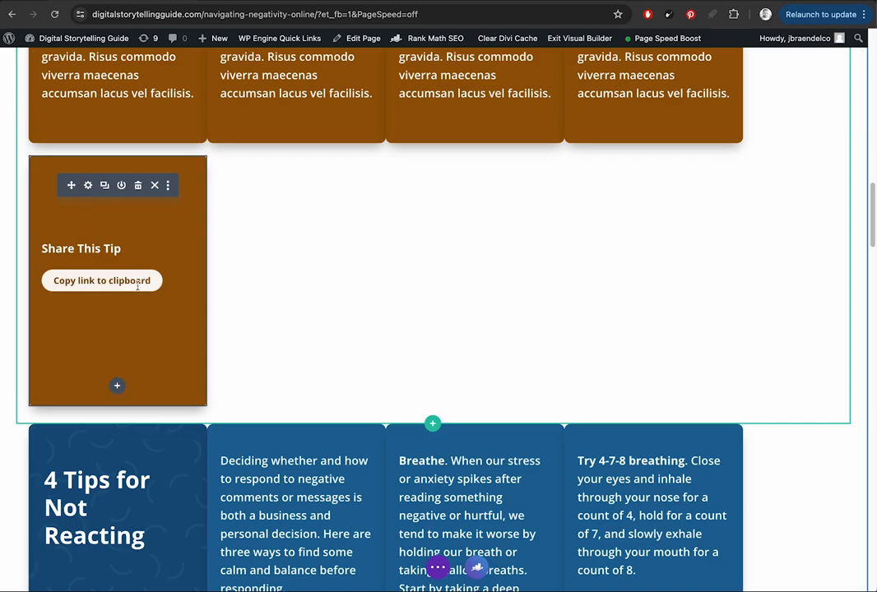
# Step: Review the purple, orange and blue slider rows, from The Reality of Negative Comments to 4 Tips for Not Reacting
pyautogui.scroll(2, 129, 287)
pyautogui.scroll(1, 134, 305)
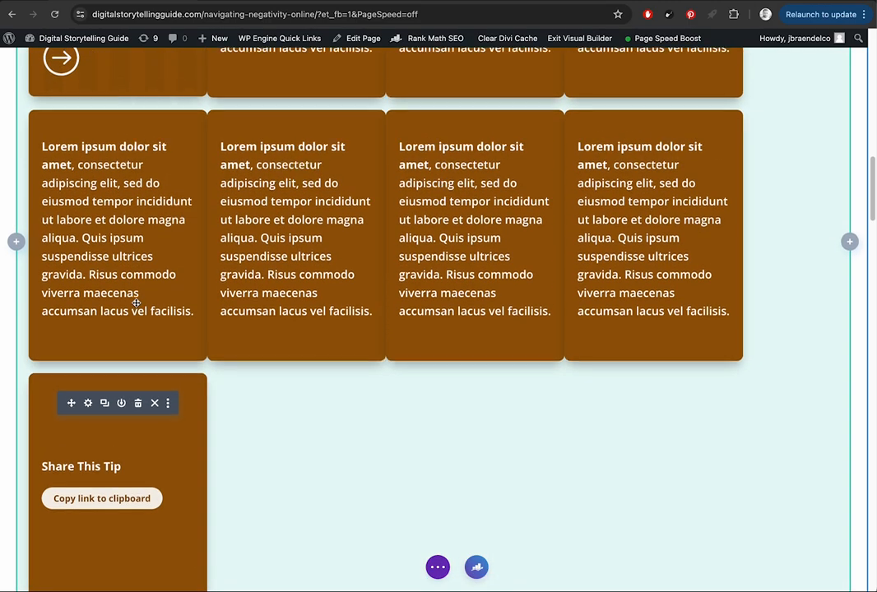
pyautogui.scroll(1, 140, 311)
pyautogui.scroll(3, 139, 345)
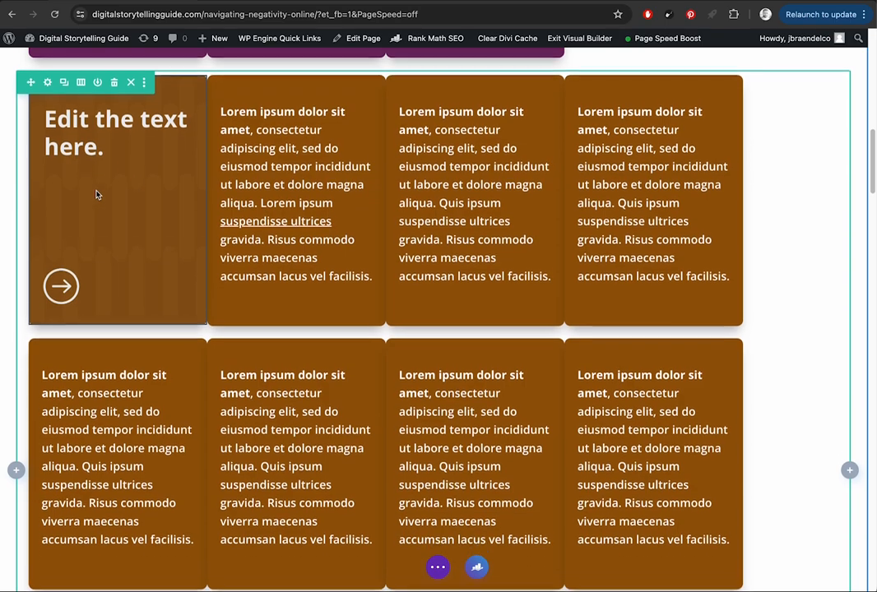
pyautogui.scroll(-3, 97, 192)
pyautogui.scroll(-1, 406, 548)
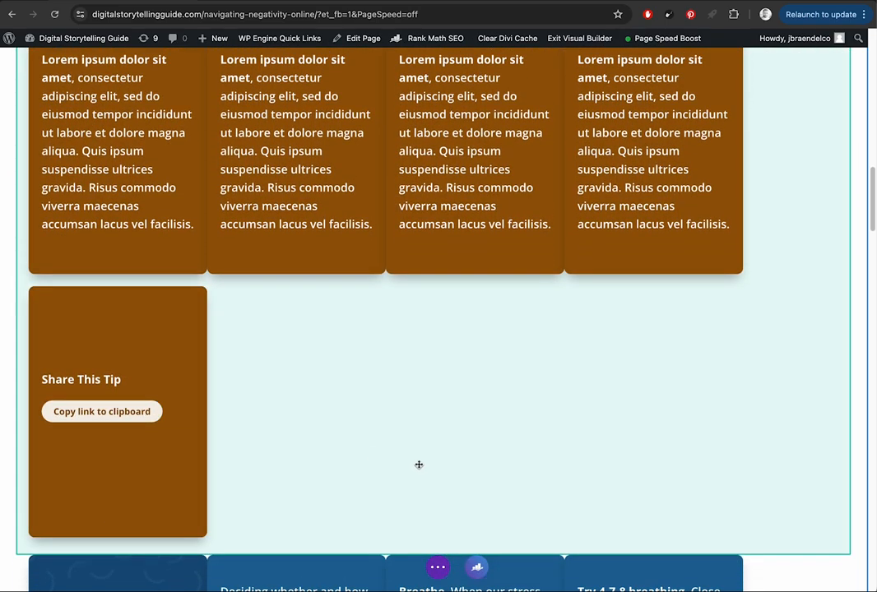
pyautogui.scroll(-6, 419, 465)
pyautogui.scroll(4, 421, 472)
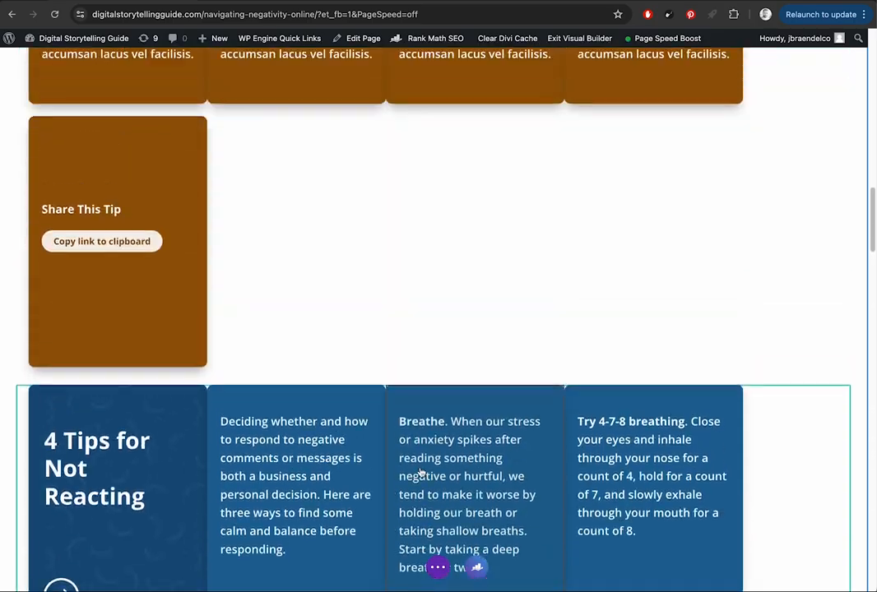
pyautogui.scroll(10, 421, 472)
pyautogui.scroll(-1, 421, 427)
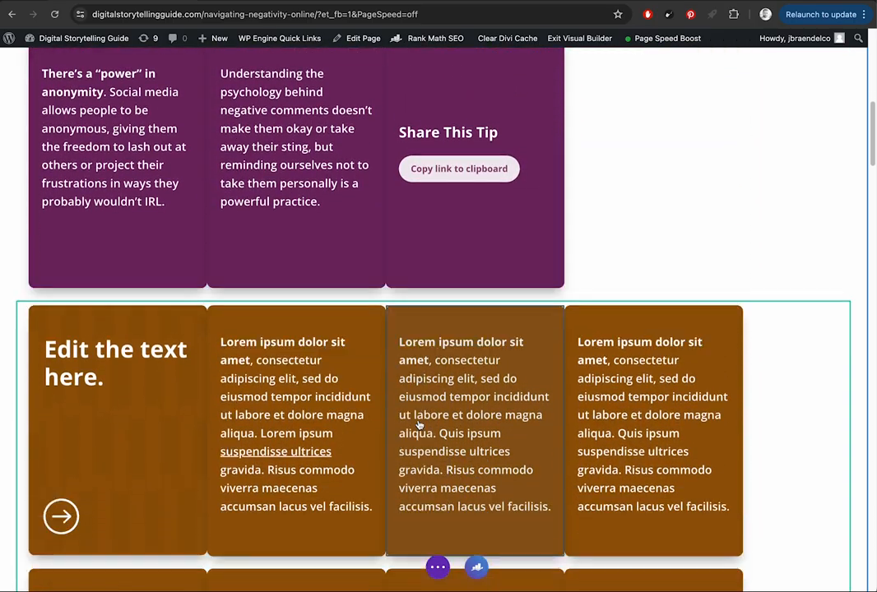
pyautogui.scroll(-10, 418, 424)
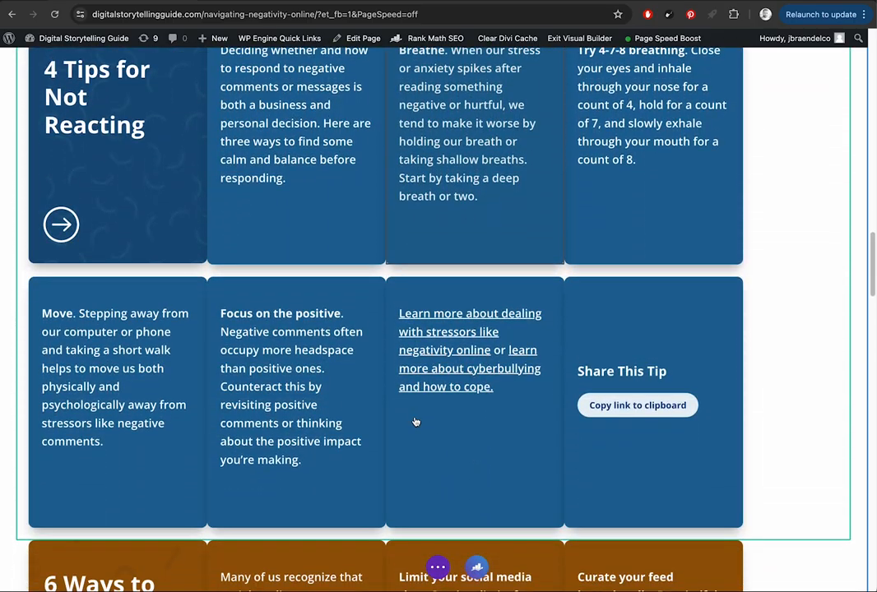
pyautogui.scroll(10, 416, 422)
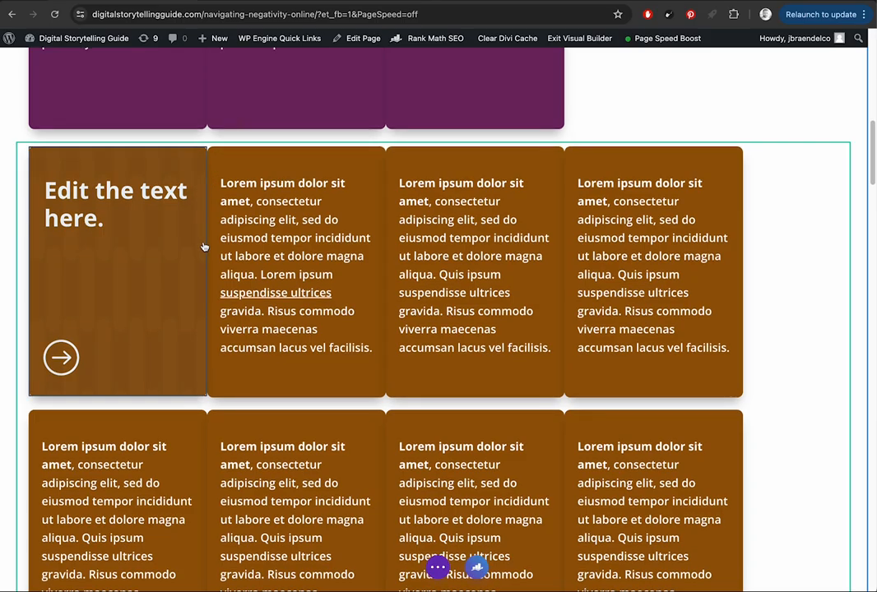
pyautogui.scroll(6, 225, 239)
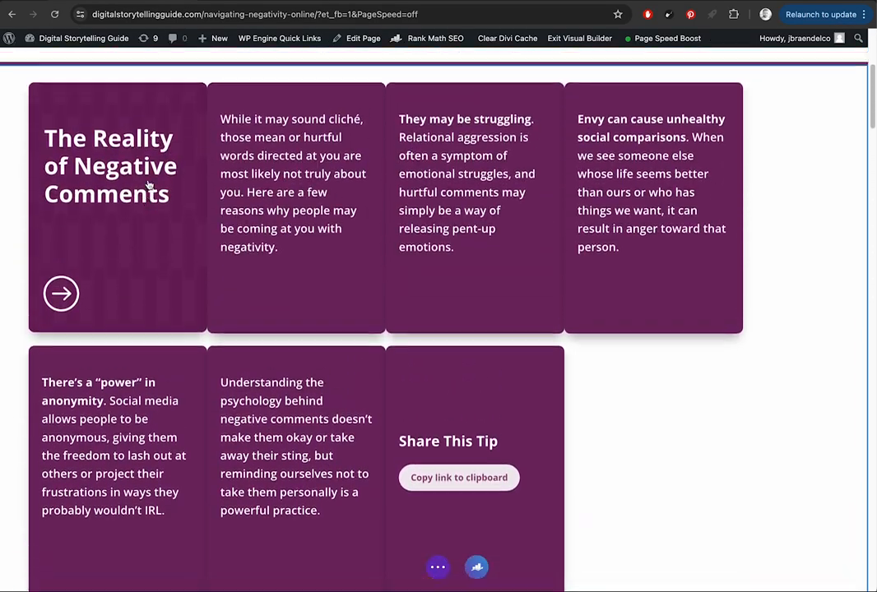
pyautogui.scroll(3, 150, 187)
pyautogui.scroll(-11, 149, 188)
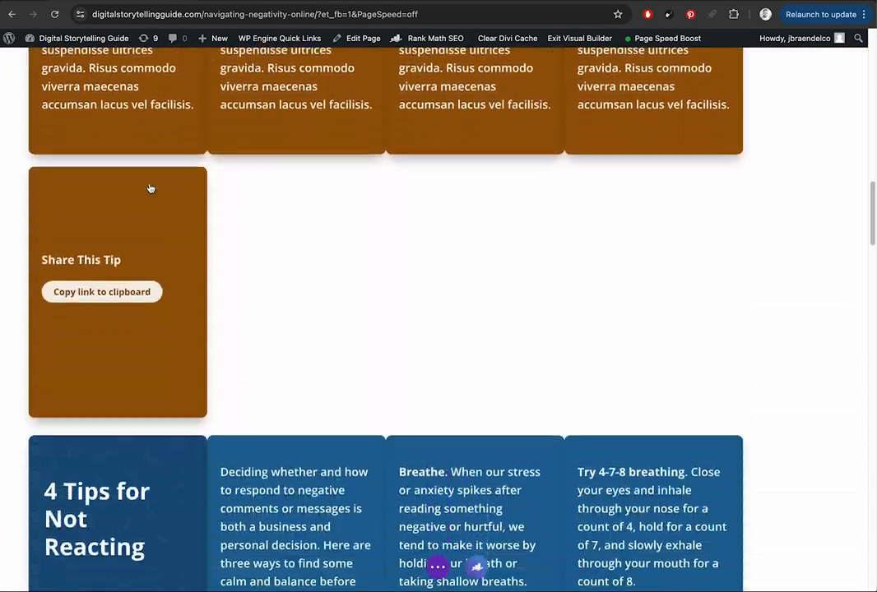
# Step: Insert the saved Section-Video section from the library below the last purple slider row, above "I'm here to:"
pyautogui.scroll(-12, 150, 187)
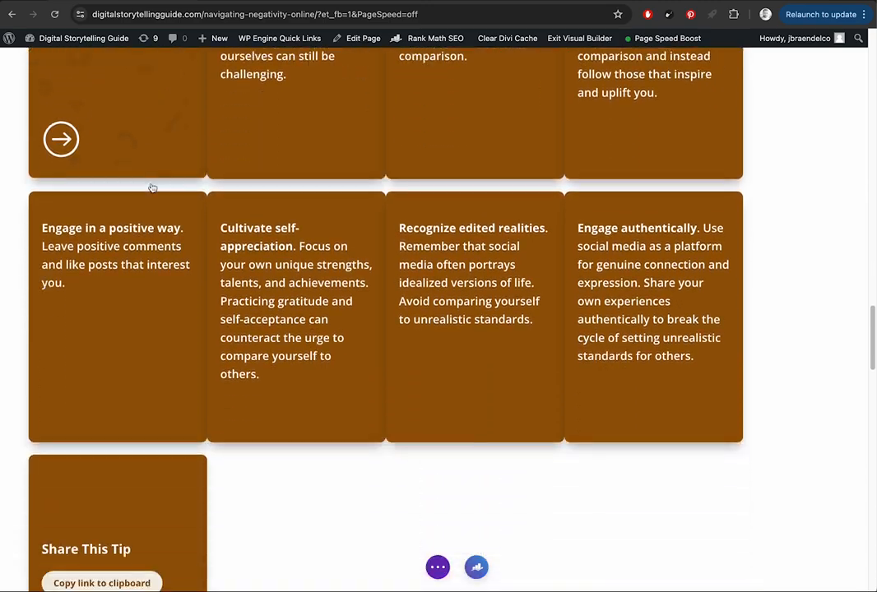
pyautogui.scroll(-11, 152, 188)
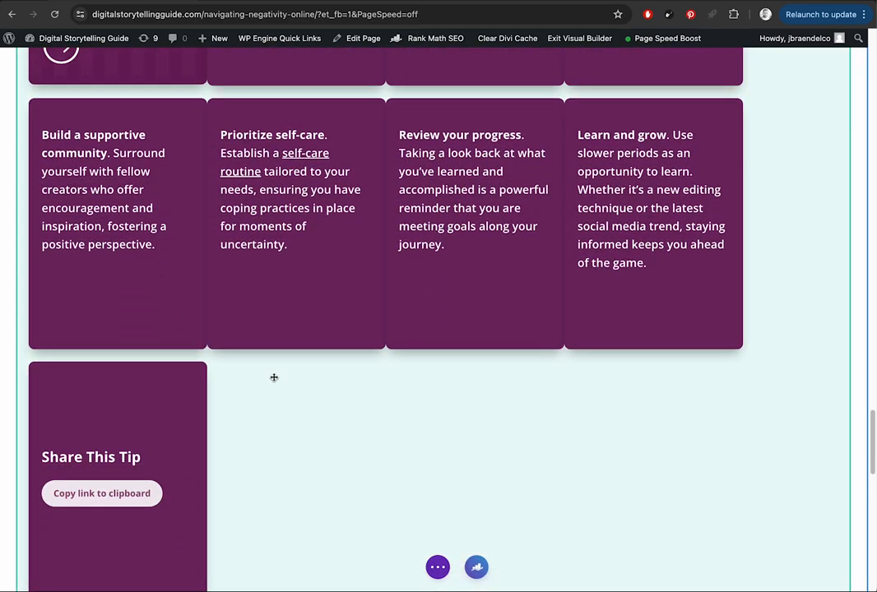
pyautogui.scroll(-3, 272, 375)
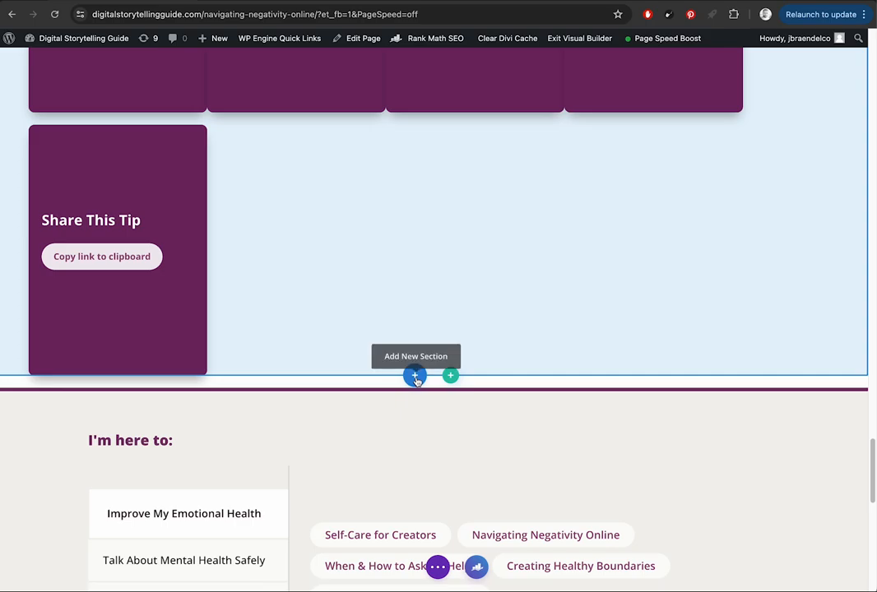
pyautogui.click(415, 376)
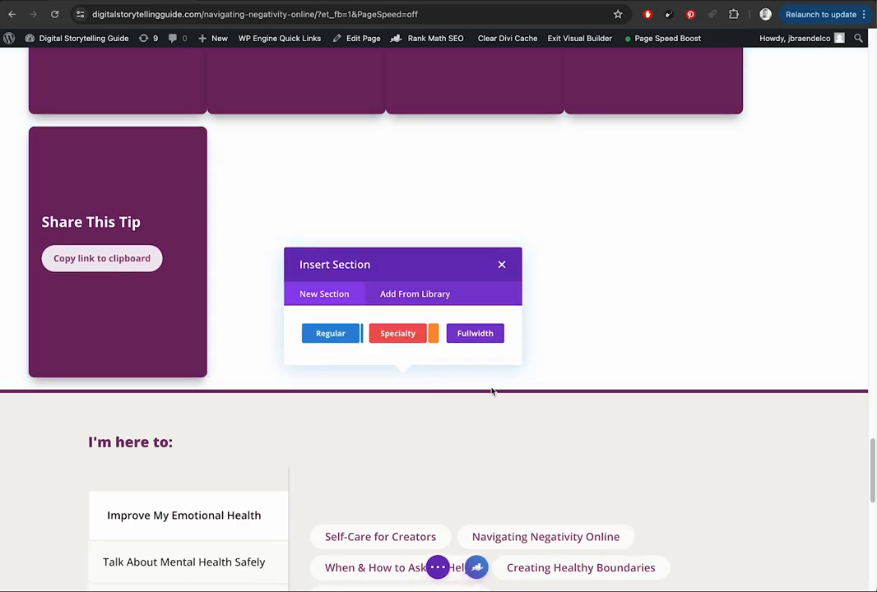
pyautogui.click(414, 294)
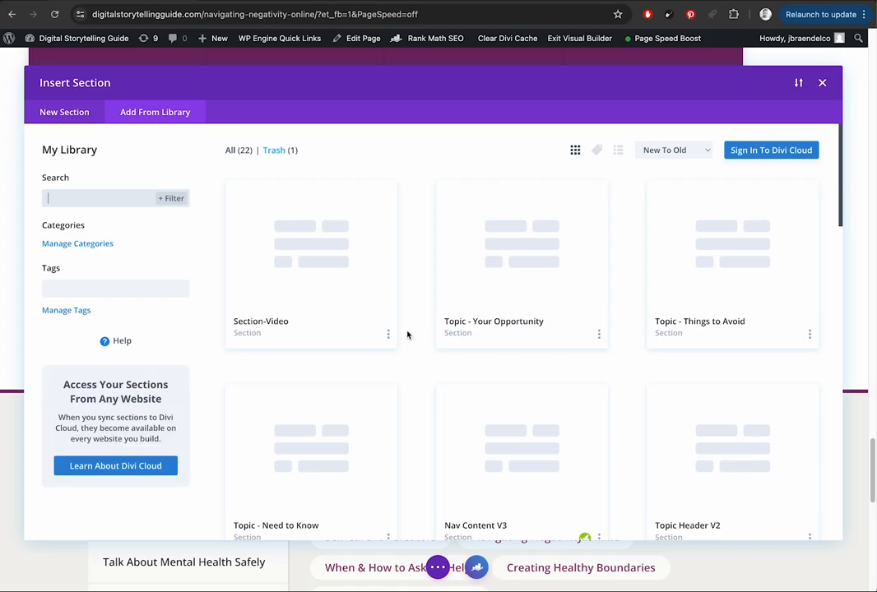
pyautogui.click(338, 260)
pyautogui.click(237, 496)
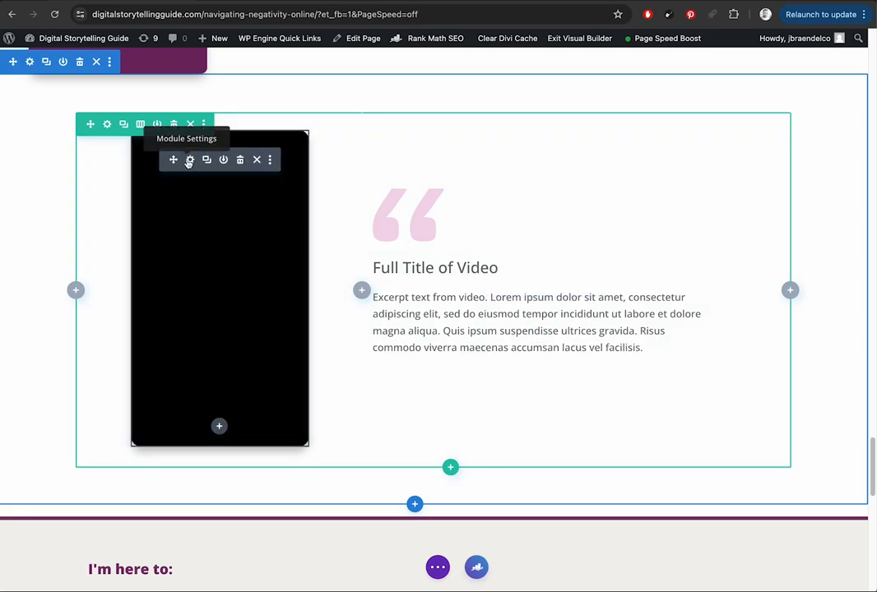
# Step: Set the data-id in the video module's code to bzBE9HBy9iI, copied from the video's YouTube URL
pyautogui.click(189, 161)
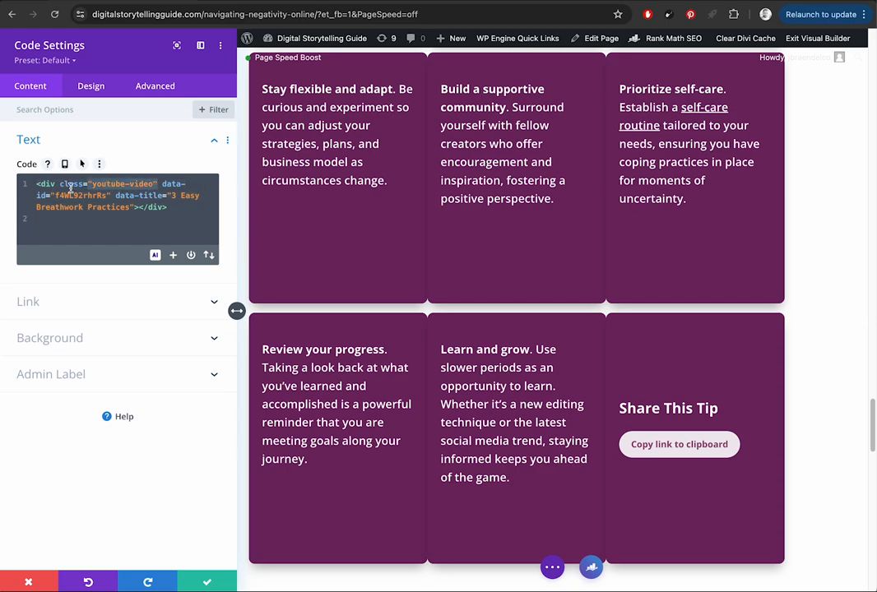
pyautogui.click(171, 209)
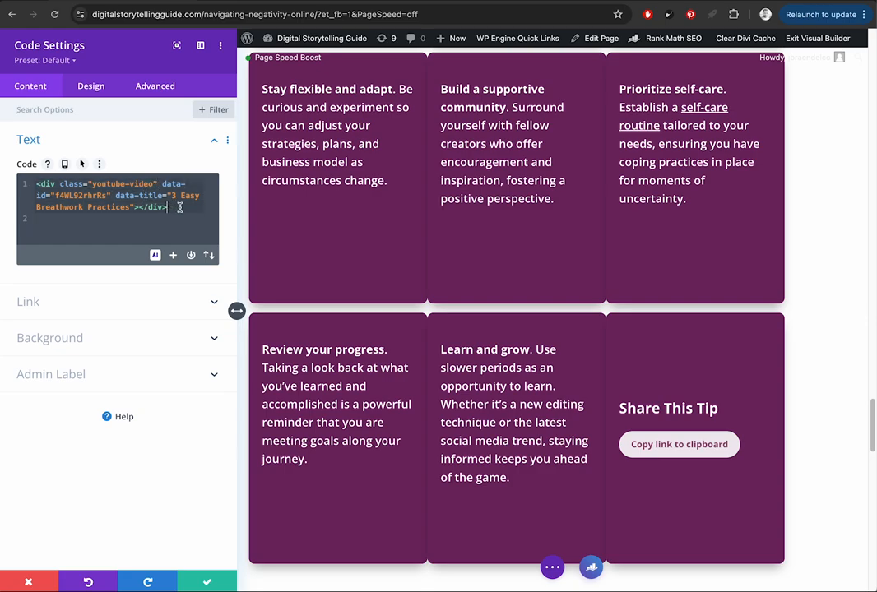
pyautogui.doubleClick(80, 195)
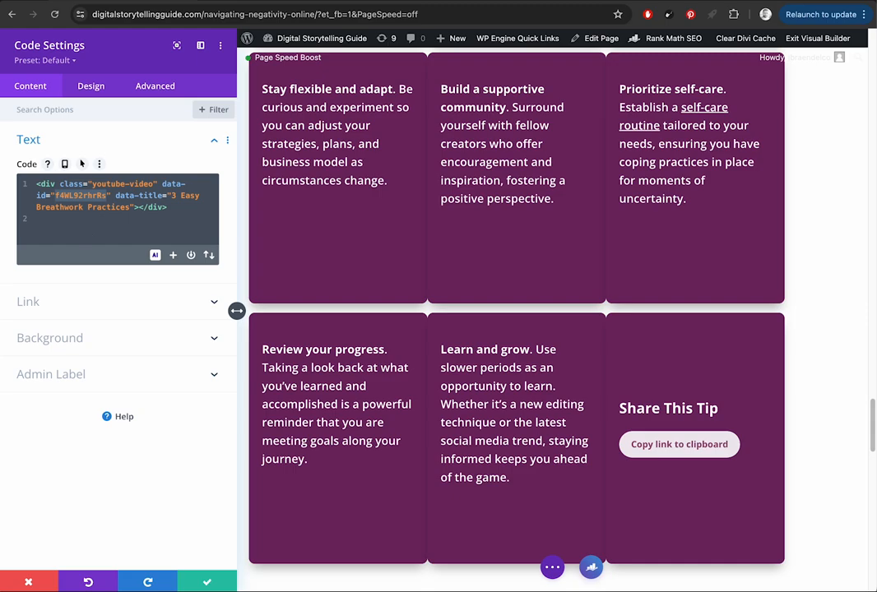
pyautogui.press('super+Tab')
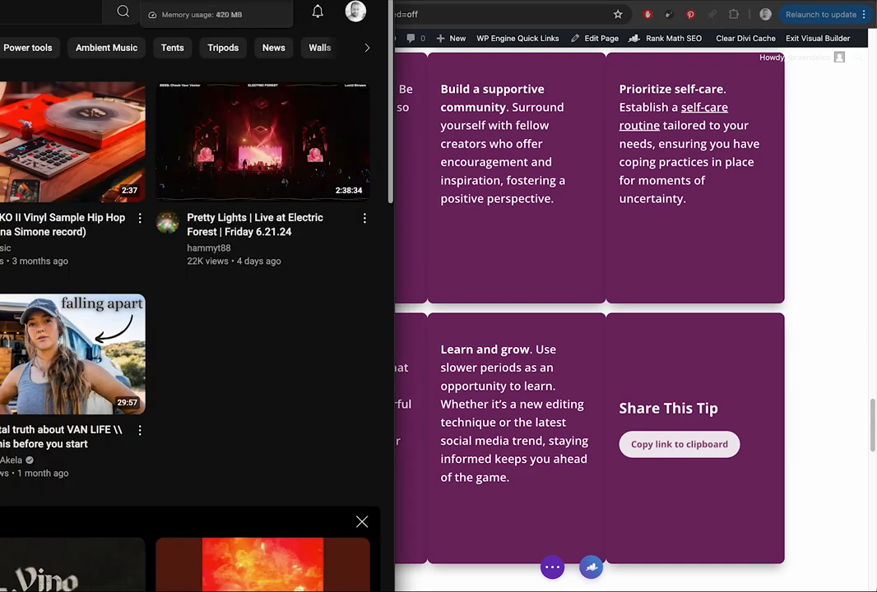
pyautogui.click(8, 1)
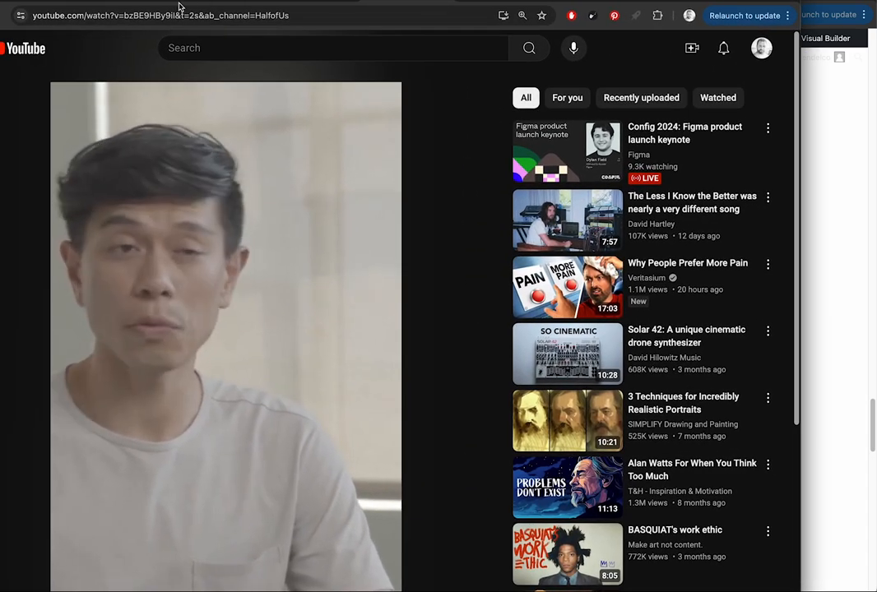
pyautogui.click(198, 15)
pyautogui.doubleClick(199, 15)
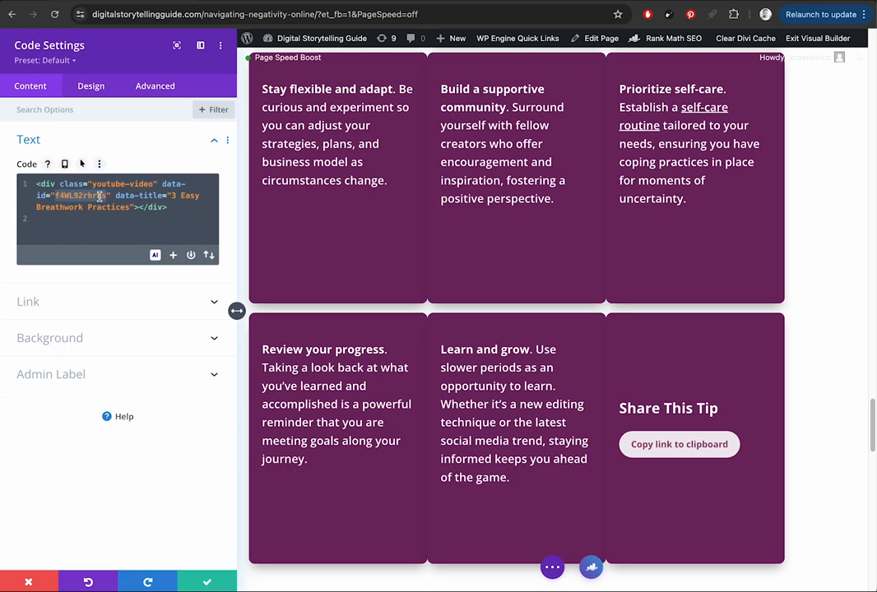
pyautogui.write('bzBE9HBy9iI')
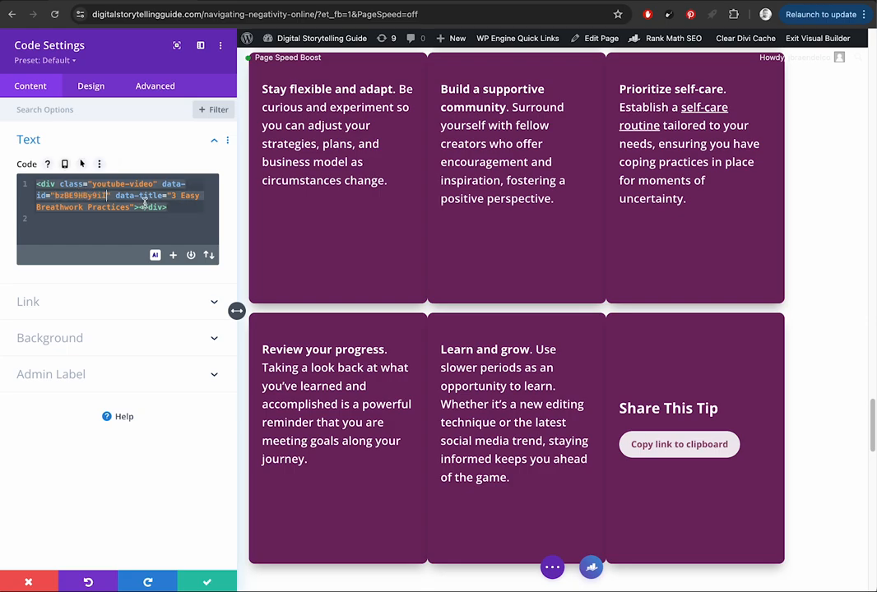
# Step: Try removing the data-title attribute from the video code, undo the removal and save the module settings
pyautogui.scroll(5, 337, 237)
pyautogui.scroll(-3, 337, 237)
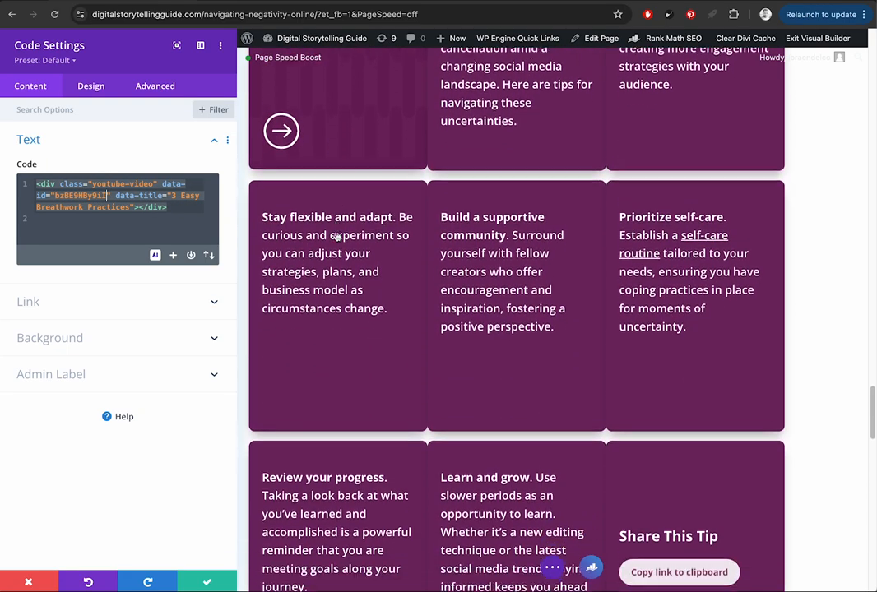
pyautogui.scroll(-8, 338, 237)
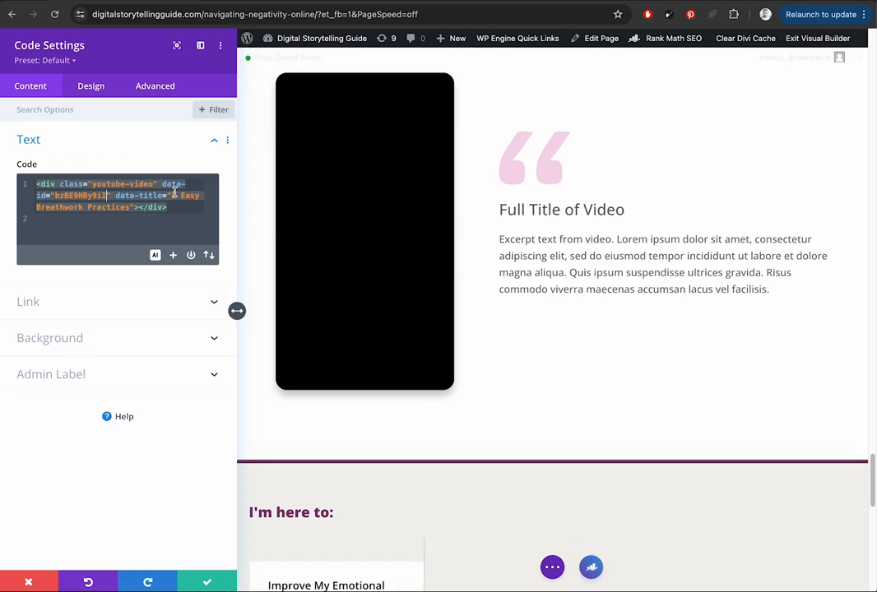
pyautogui.moveTo(172, 195); pyautogui.dragTo(130, 211)
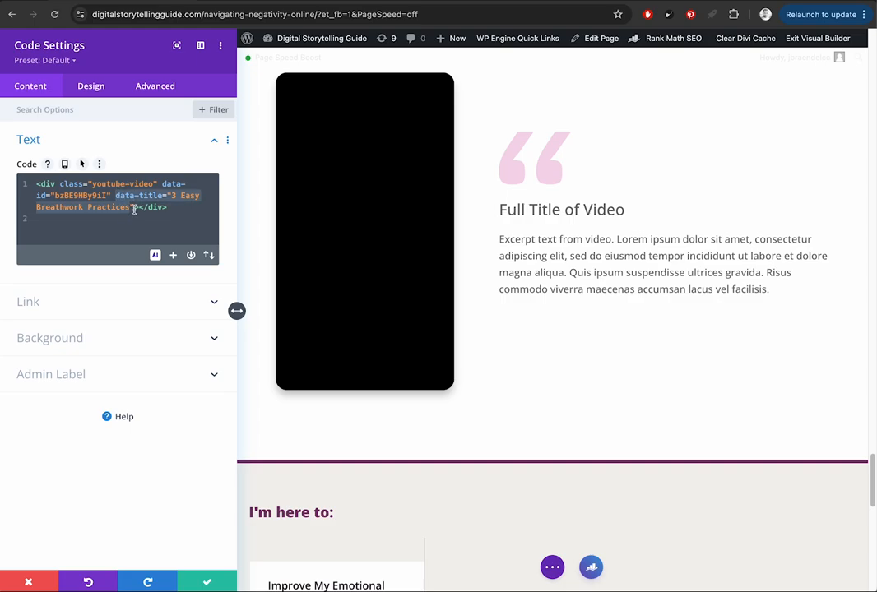
pyautogui.click(116, 208)
pyautogui.moveTo(116, 195); pyautogui.dragTo(132, 207)
pyautogui.press('BackSpace')
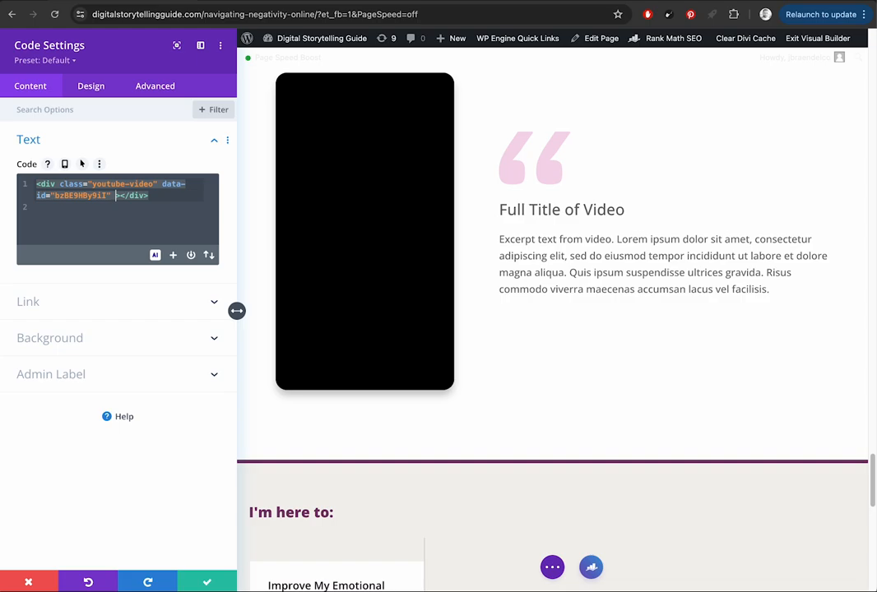
pyautogui.hotkey('ctrl', 'z')
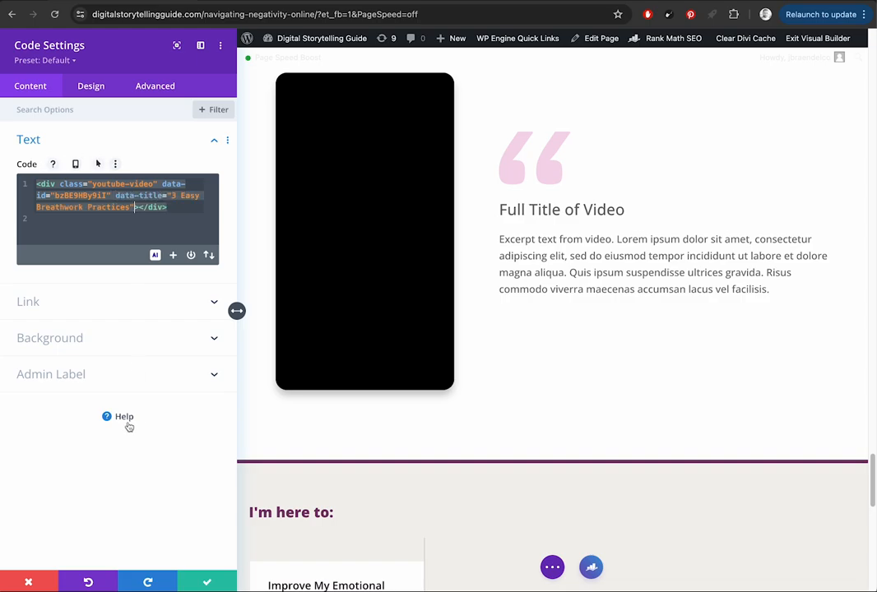
pyautogui.click(213, 585)
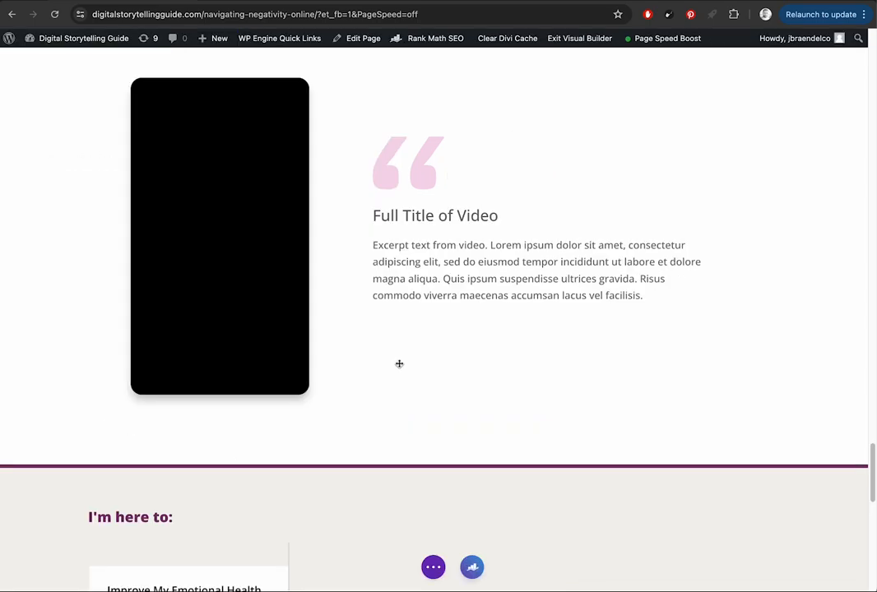
# Step: Restore the page to its Loaded Page state from the editing history and confirm the rollback
pyautogui.scroll(-1, 414, 365)
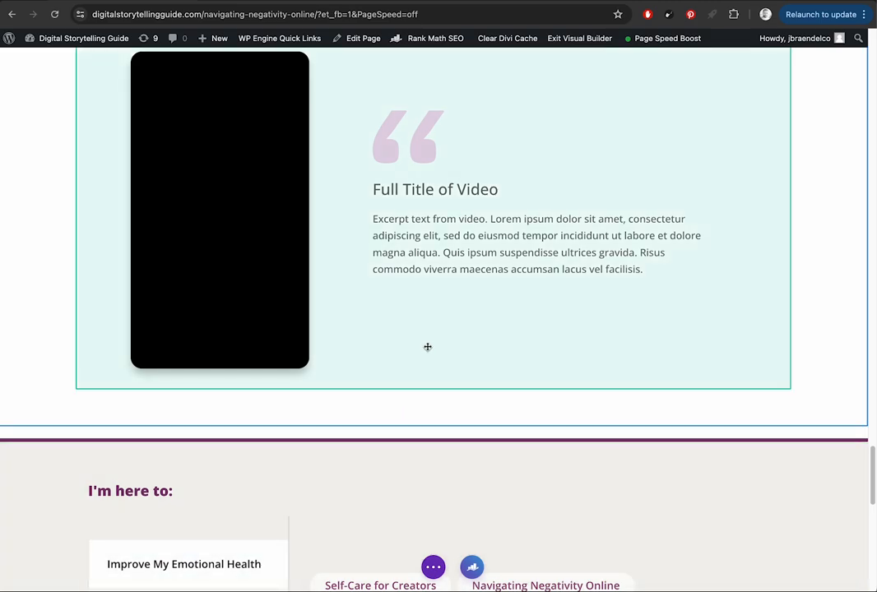
pyautogui.scroll(2, 424, 351)
pyautogui.scroll(-1, 425, 352)
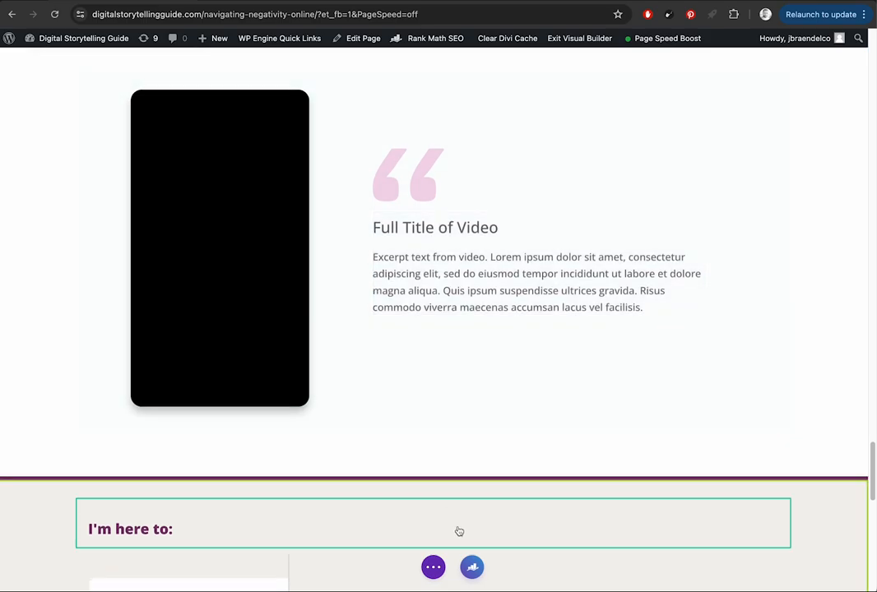
pyautogui.click(434, 567)
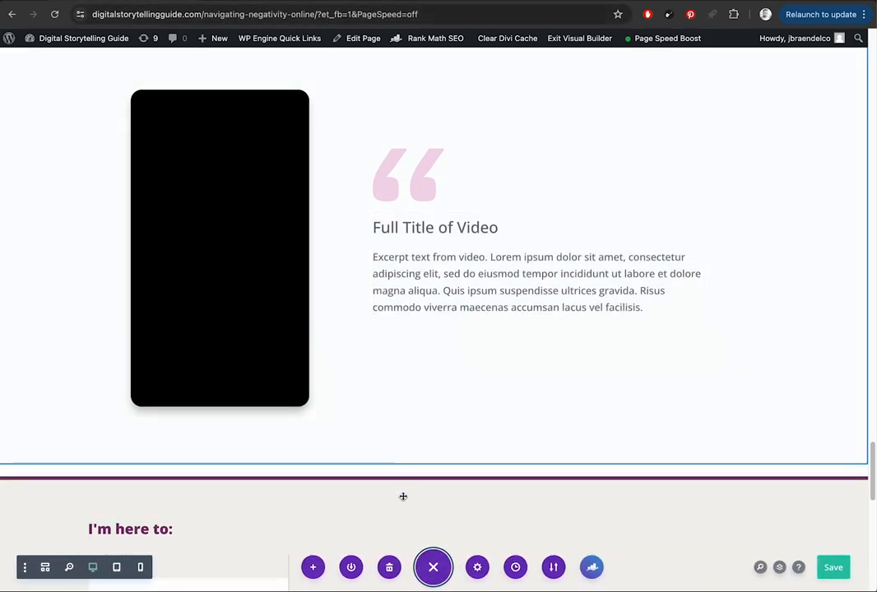
pyautogui.click(516, 567)
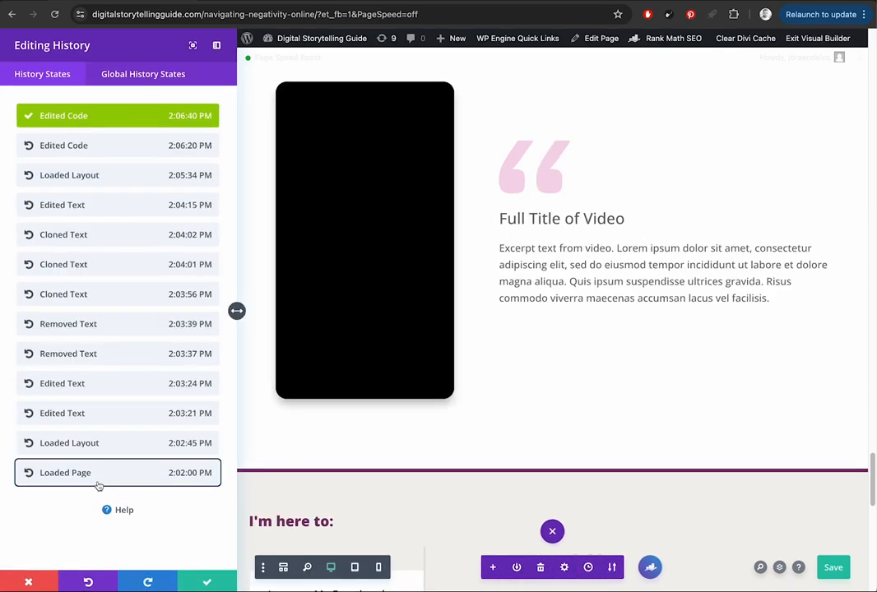
pyautogui.click(98, 479)
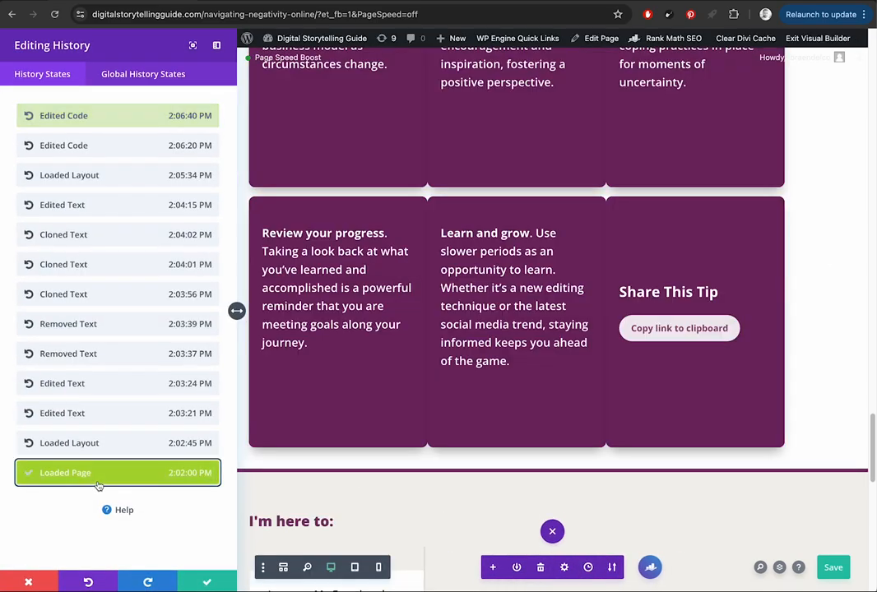
pyautogui.click(206, 582)
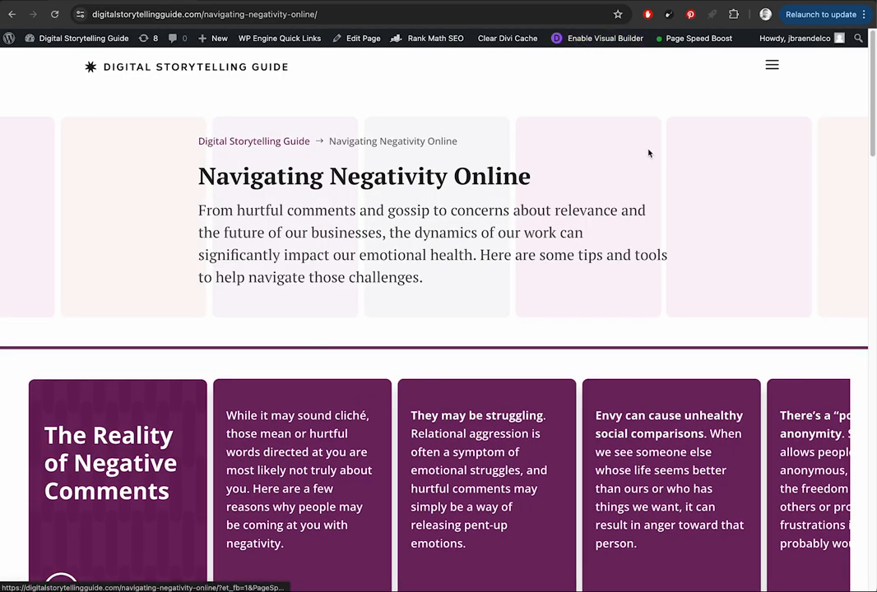
# Step: Review the slider rows and the introductory paragraph on the published Navigating Negativity Online page
pyautogui.scroll(-1, 571, 146)
pyautogui.scroll(-15, 571, 146)
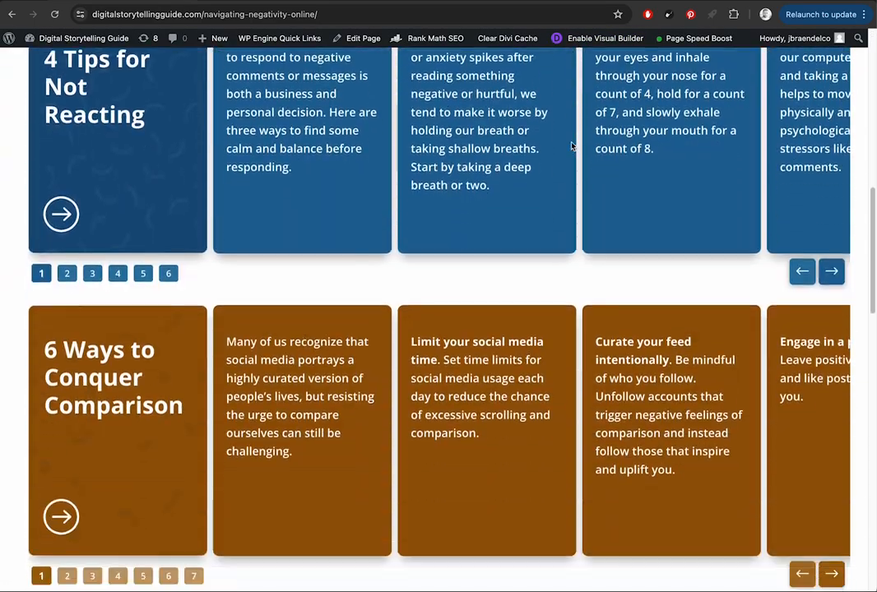
pyautogui.scroll(-8, 571, 147)
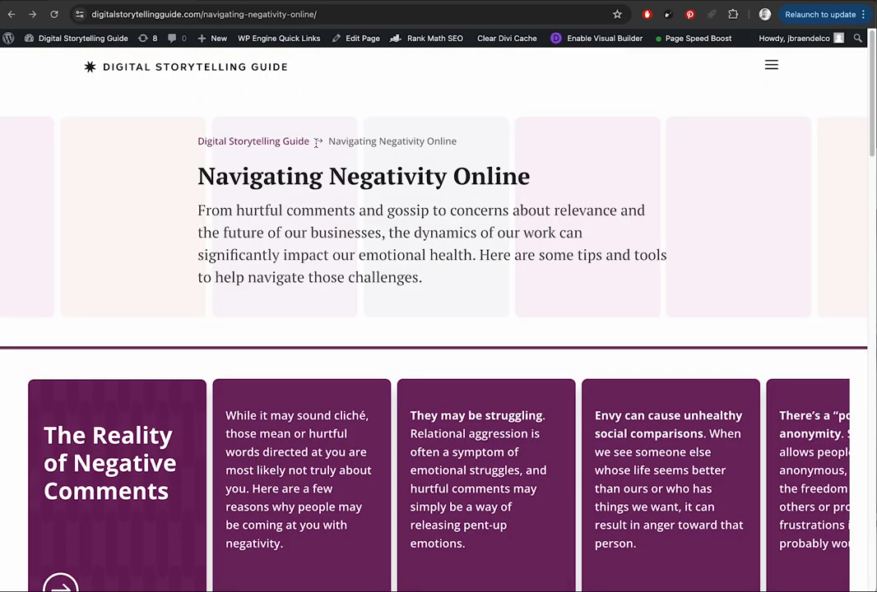
pyautogui.moveTo(198, 211); pyautogui.dragTo(422, 278)
pyautogui.click(400, 273)
# Step: Open the Navigating Negativity Online page's settings in the Visual Builder and examine the Excerpt text used as its introduction
pyautogui.click(595, 40)
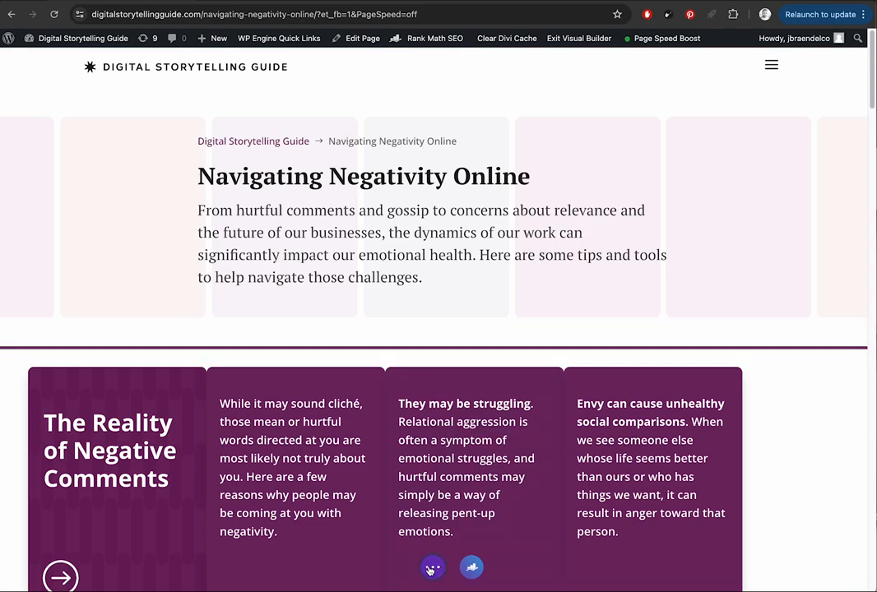
pyautogui.click(431, 568)
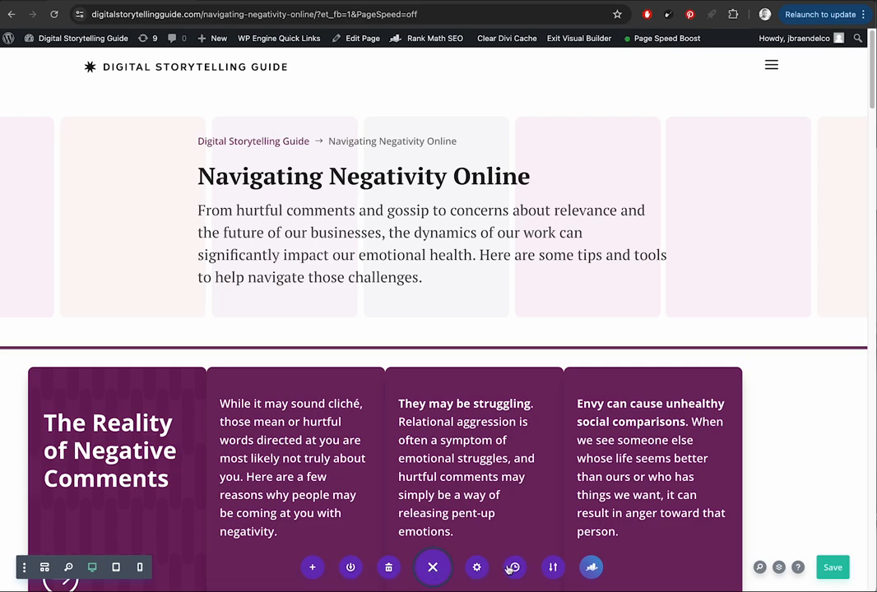
pyautogui.click(477, 568)
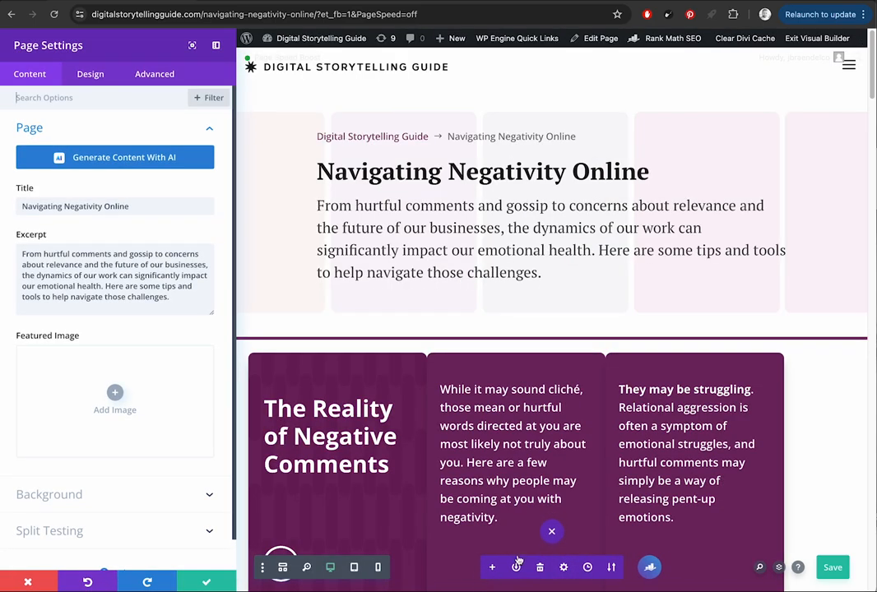
pyautogui.click(54, 286)
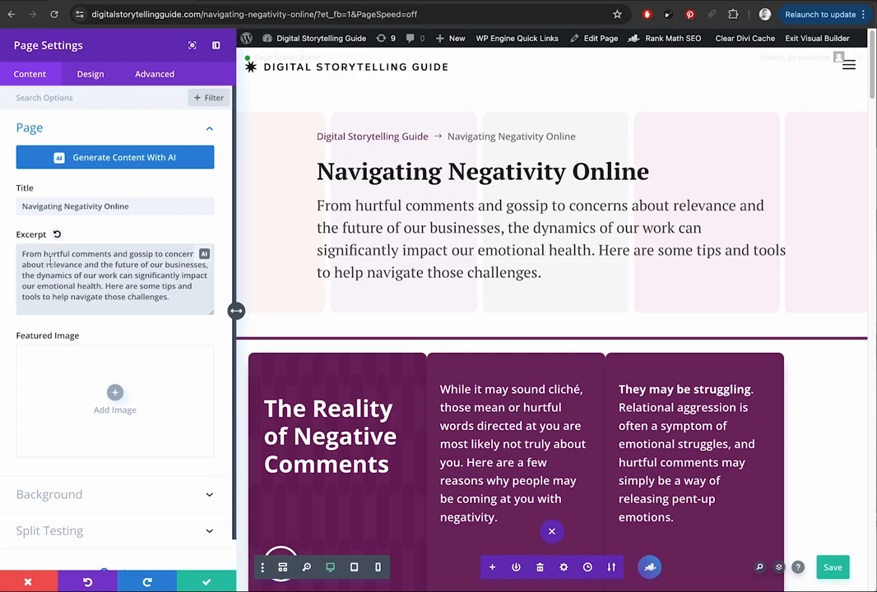
pyautogui.press('super+a')
pyautogui.click(49, 266)
# Step: Save the page settings and the page, and exit the Visual Builder
pyautogui.click(207, 582)
pyautogui.click(829, 569)
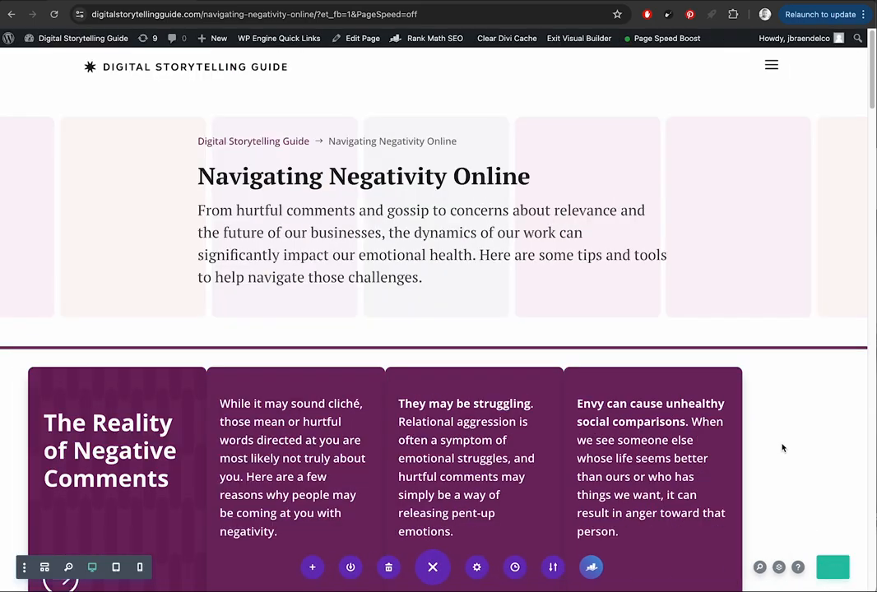
pyautogui.click(567, 42)
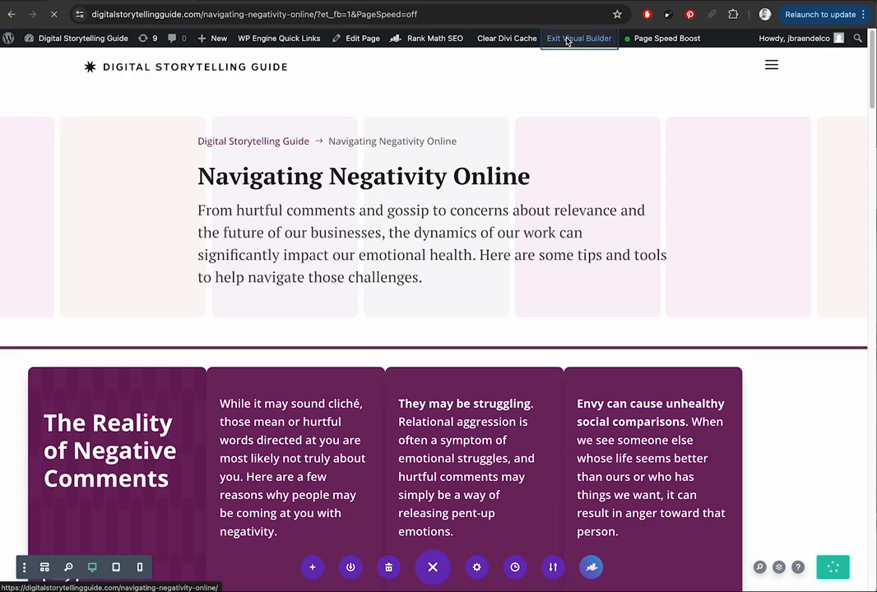
# Step: Go to the guide's home page and open the Depression page from the Featured Topics
pyautogui.scroll(5, 341, 153)
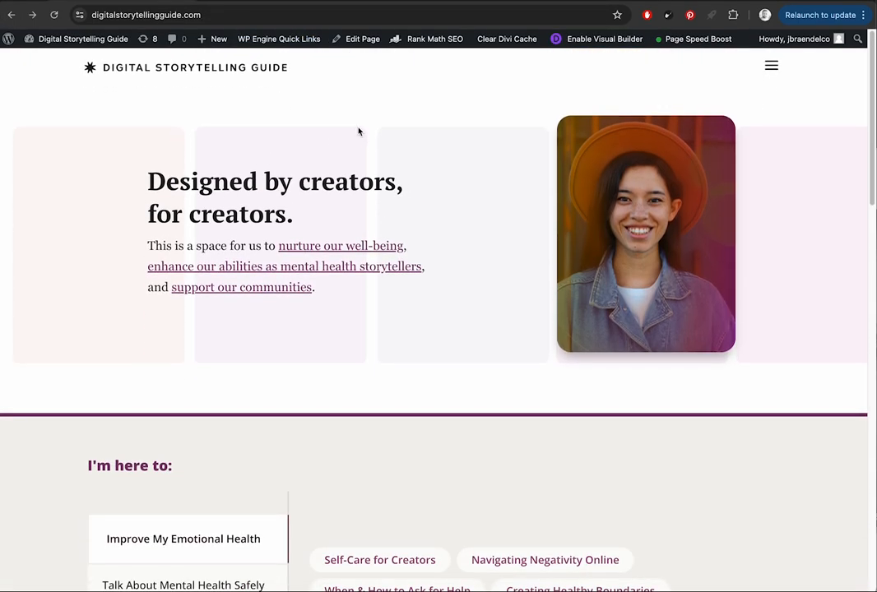
pyautogui.scroll(-3, 361, 131)
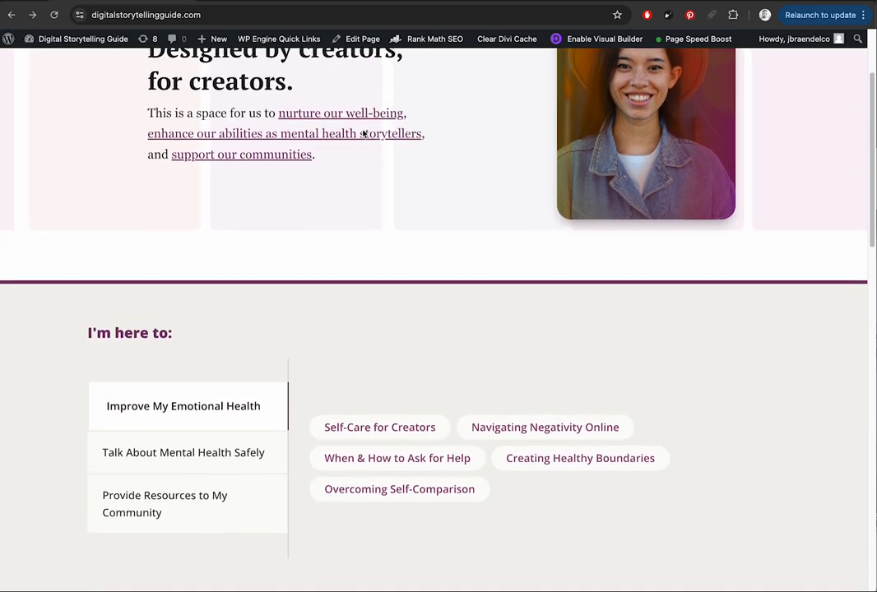
pyautogui.scroll(-3, 363, 133)
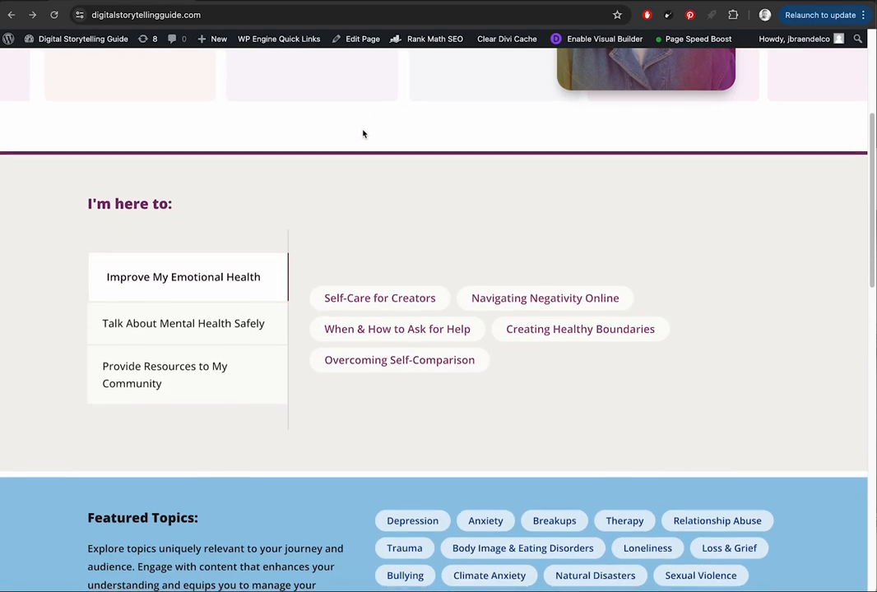
pyautogui.scroll(-5, 363, 133)
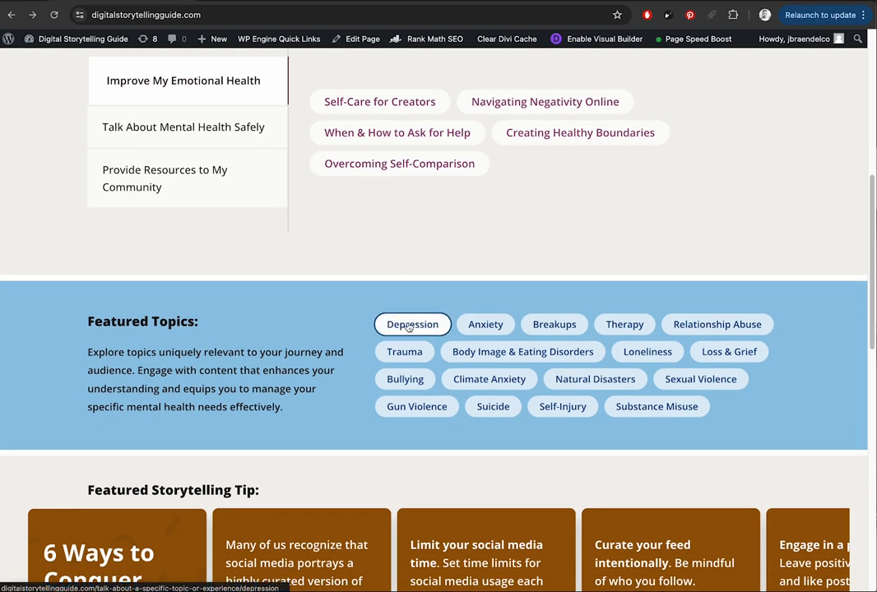
pyautogui.click(408, 327)
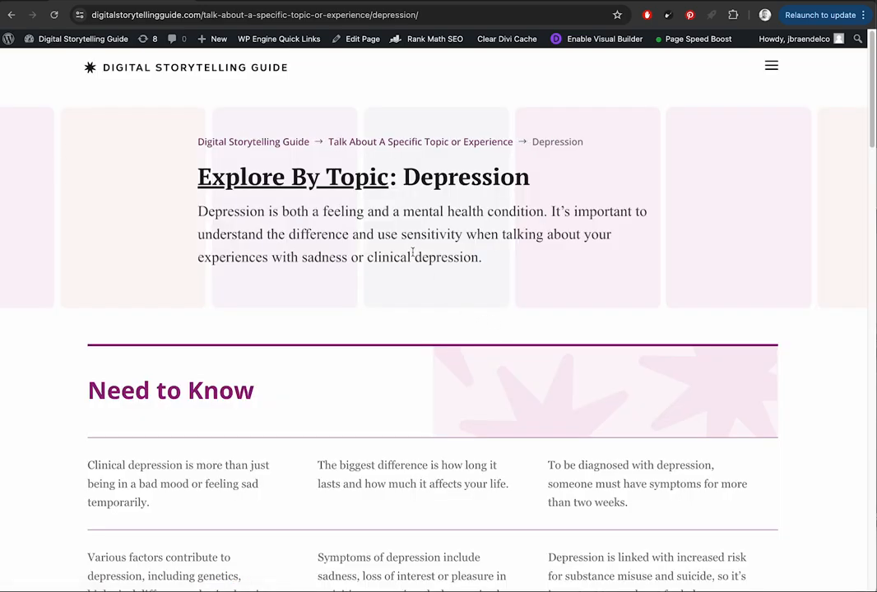
# Step: Open the Depression page in the Visual Builder, view the settings of the first Need to Know text module, and discard them
pyautogui.scroll(-3, 412, 253)
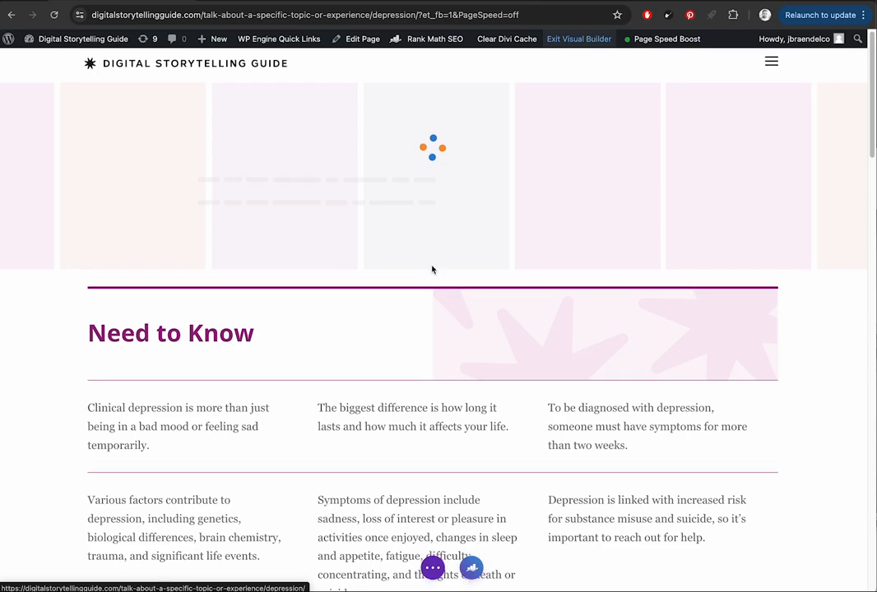
pyautogui.scroll(-4, 432, 269)
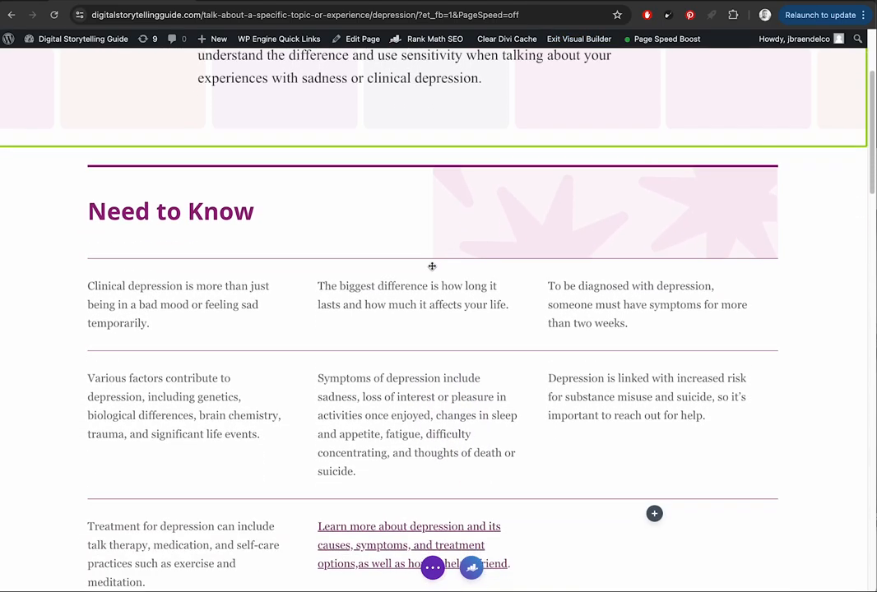
pyautogui.scroll(3, 432, 269)
pyautogui.scroll(-2, 431, 266)
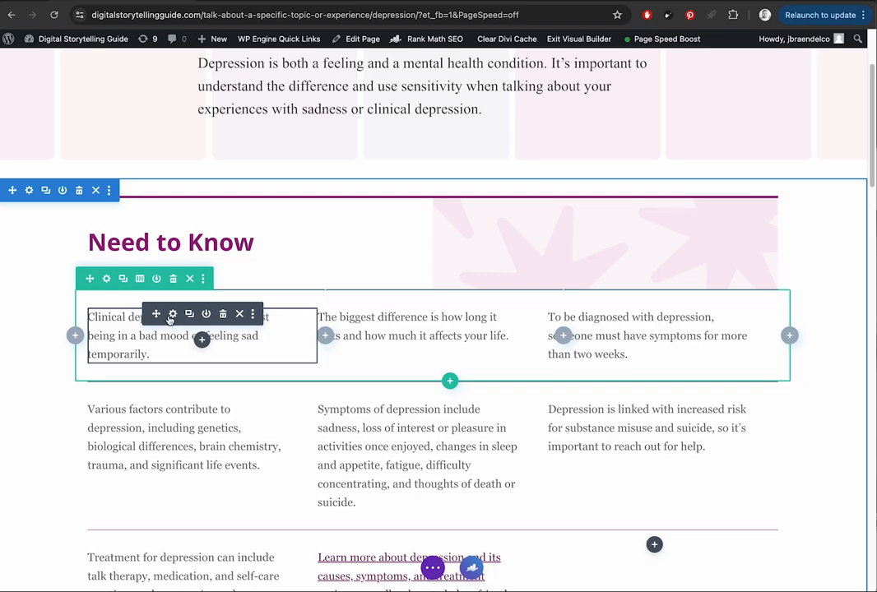
pyautogui.click(172, 314)
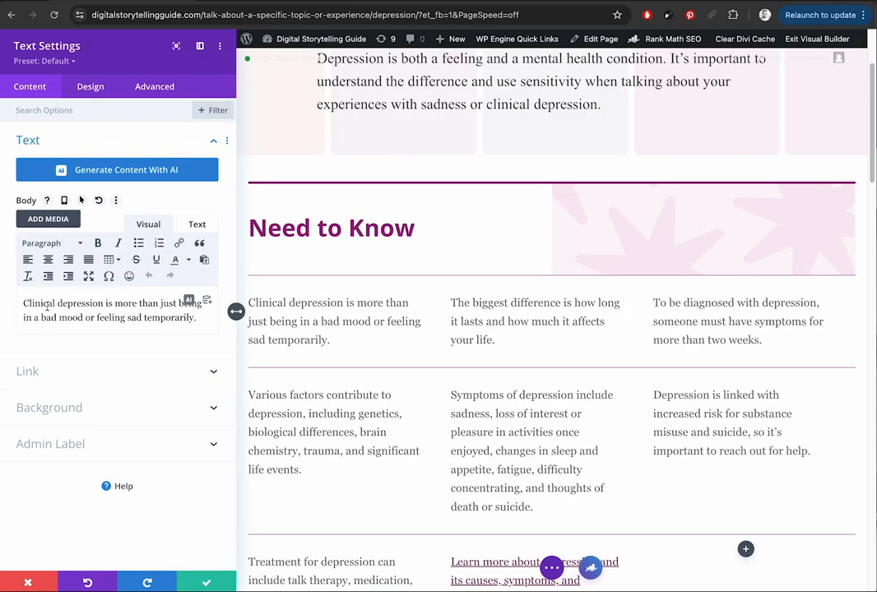
pyautogui.click(24, 584)
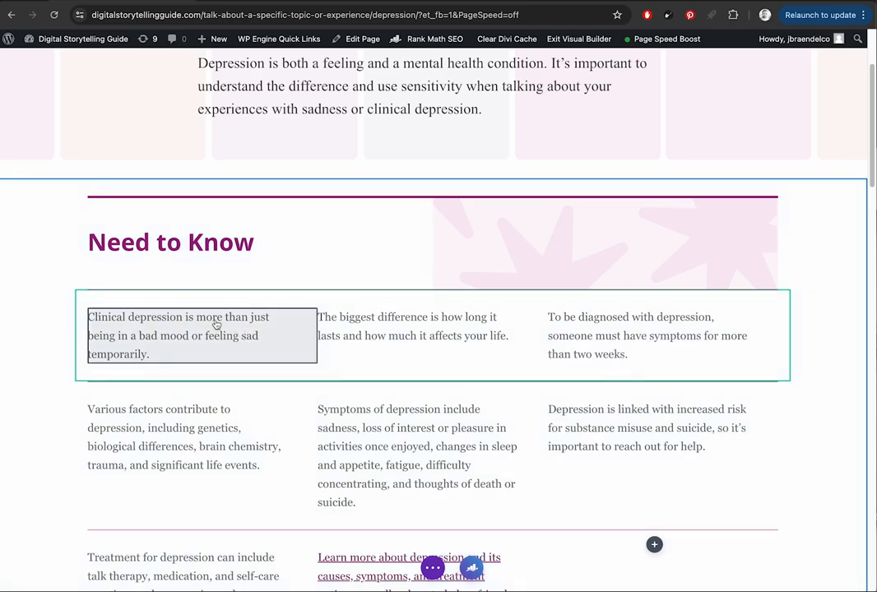
# Step: Examine the link settings of the "Learn more about depression" text, cancel the link dialog and save the module settings
pyautogui.scroll(-2, 216, 326)
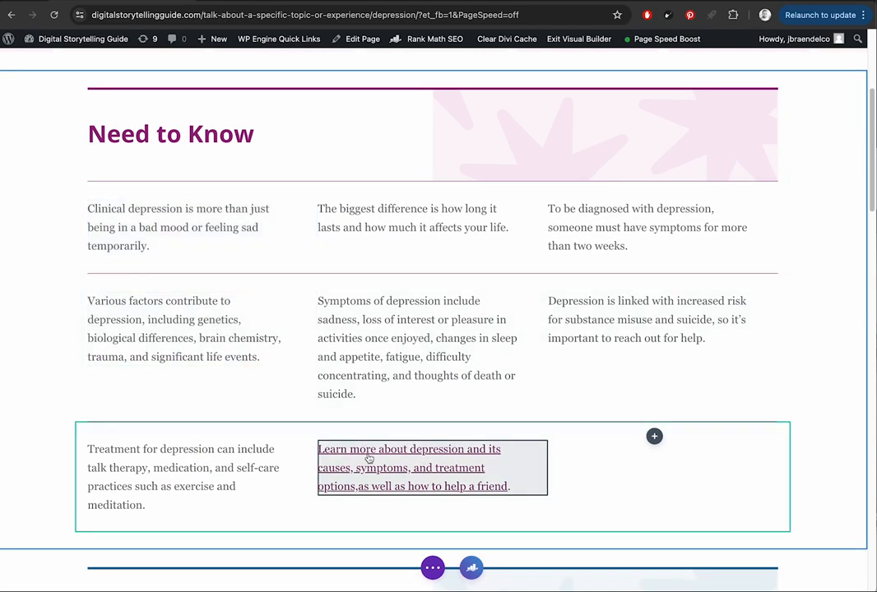
pyautogui.click(403, 446)
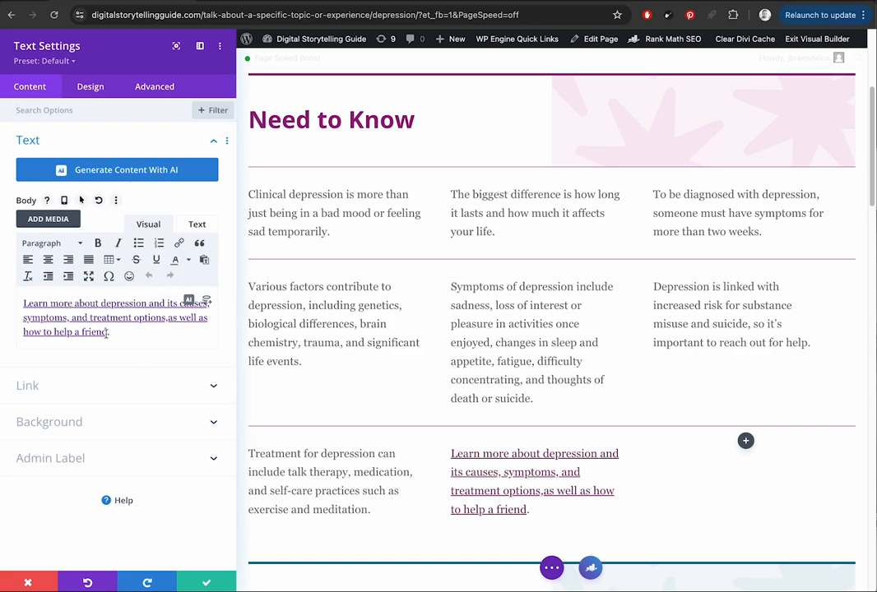
pyautogui.press('super+a')
pyautogui.click(179, 243)
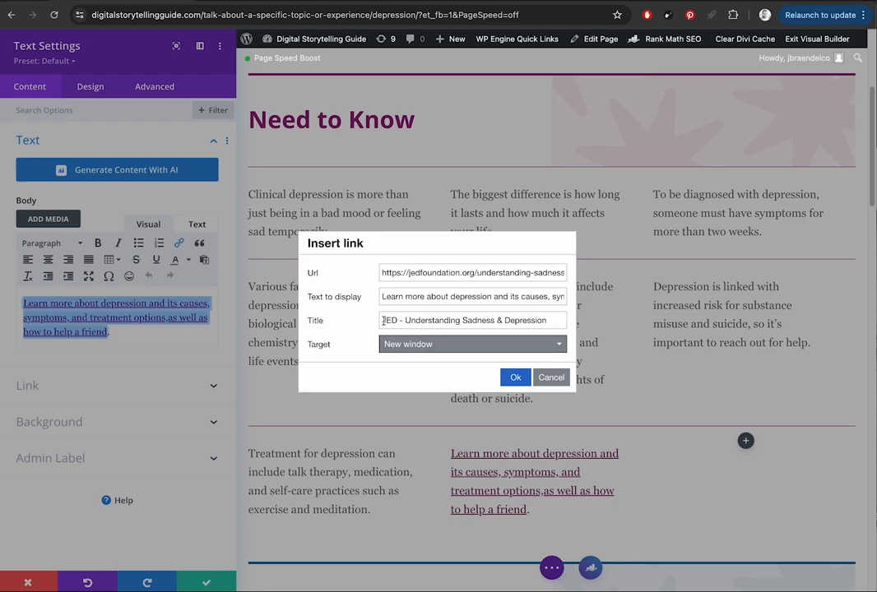
pyautogui.click(546, 377)
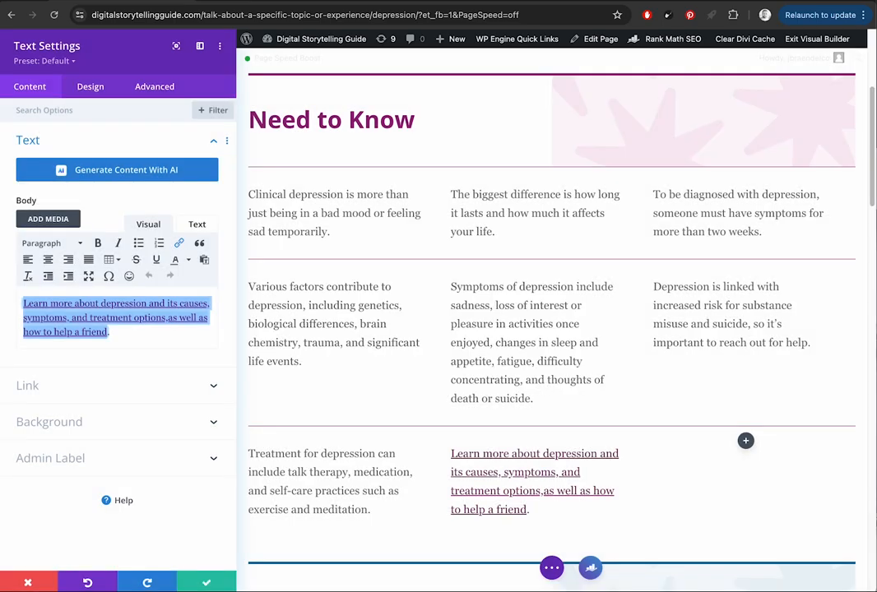
pyautogui.click(204, 583)
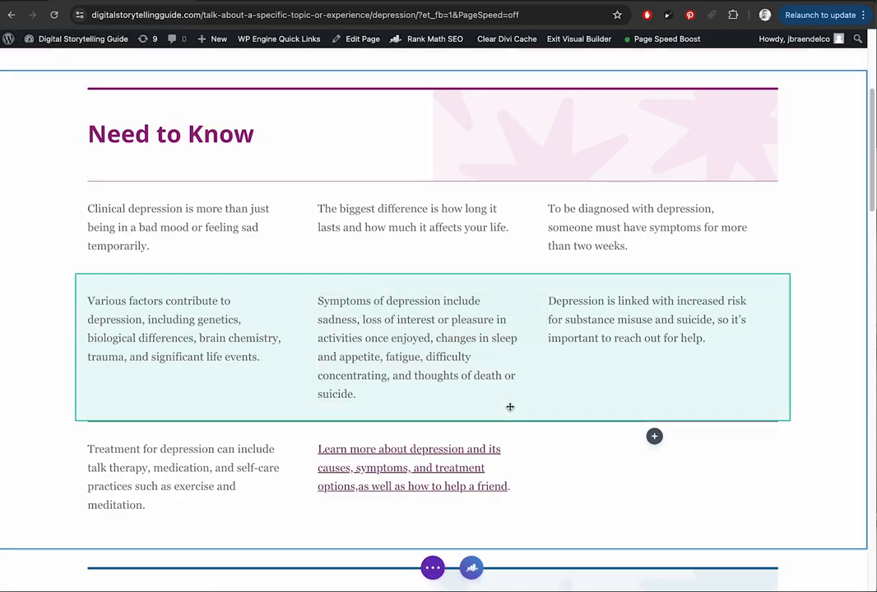
pyautogui.scroll(-2, 509, 411)
pyautogui.scroll(-5, 498, 423)
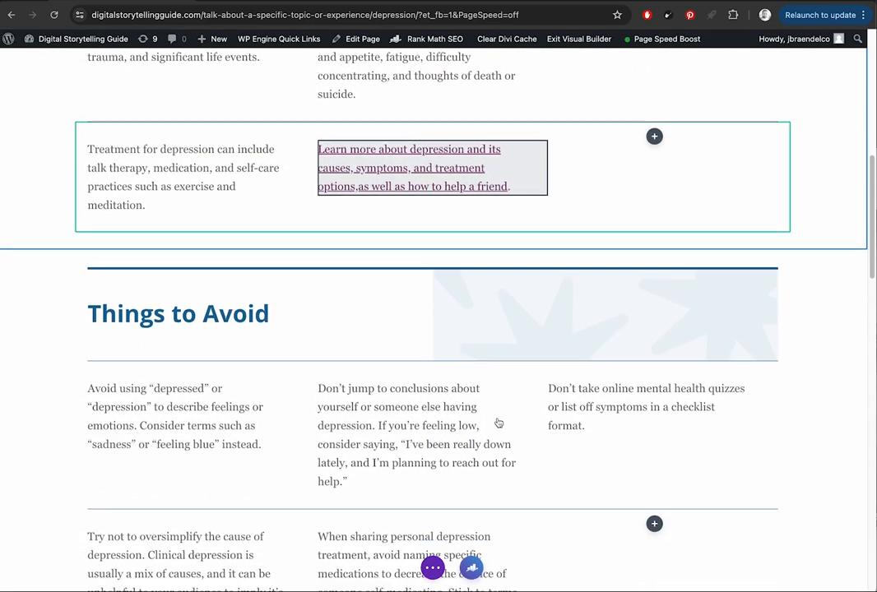
pyautogui.scroll(-1, 498, 423)
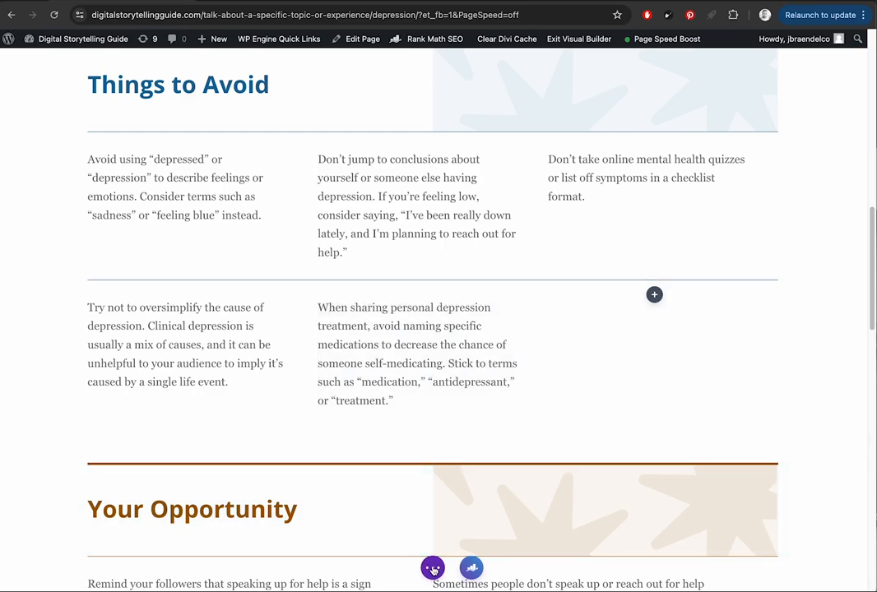
pyautogui.click(654, 296)
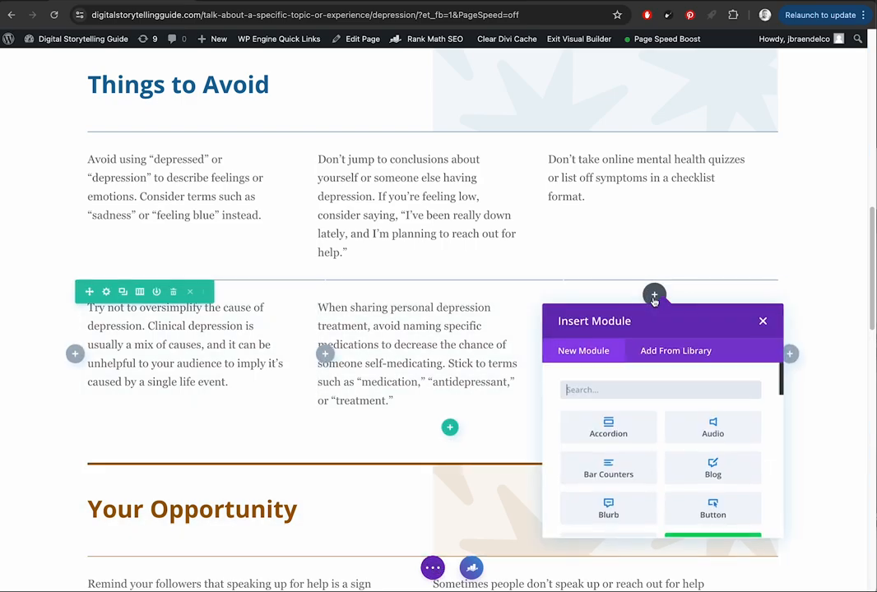
pyautogui.write('text')
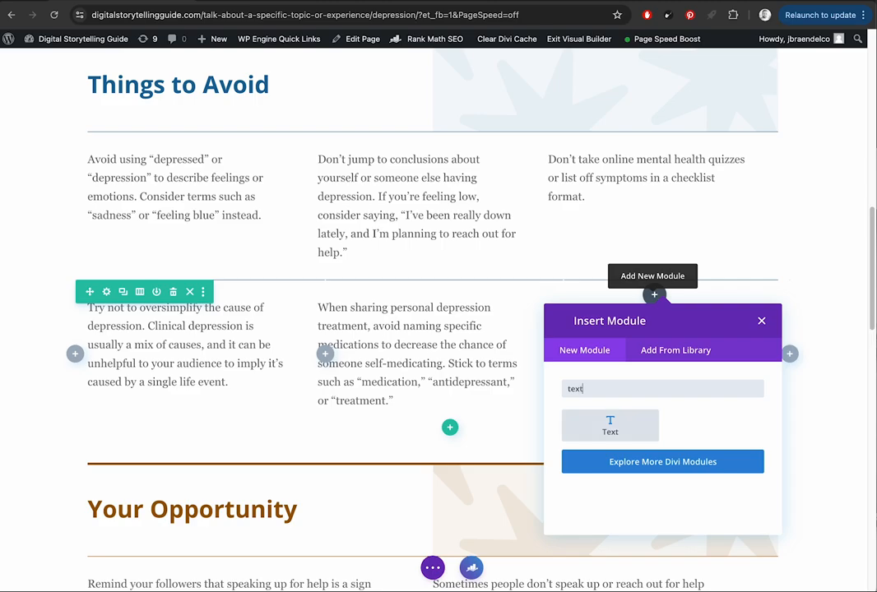
pyautogui.press('Escape')
# Step: Duplicate the "When sharing personal depression treatment" text module under Things to Avoid and move the copy into the empty third column
pyautogui.moveTo(439, 342)
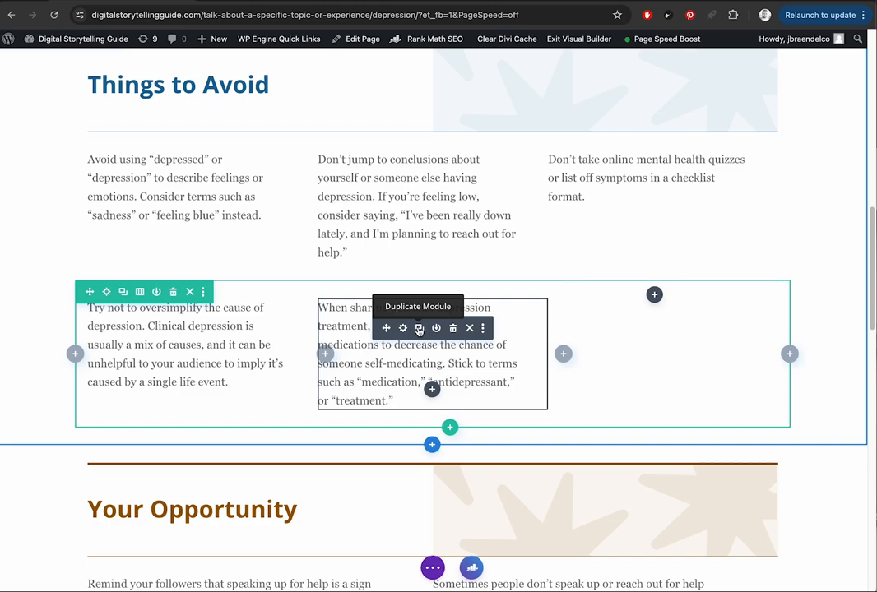
pyautogui.click(420, 329)
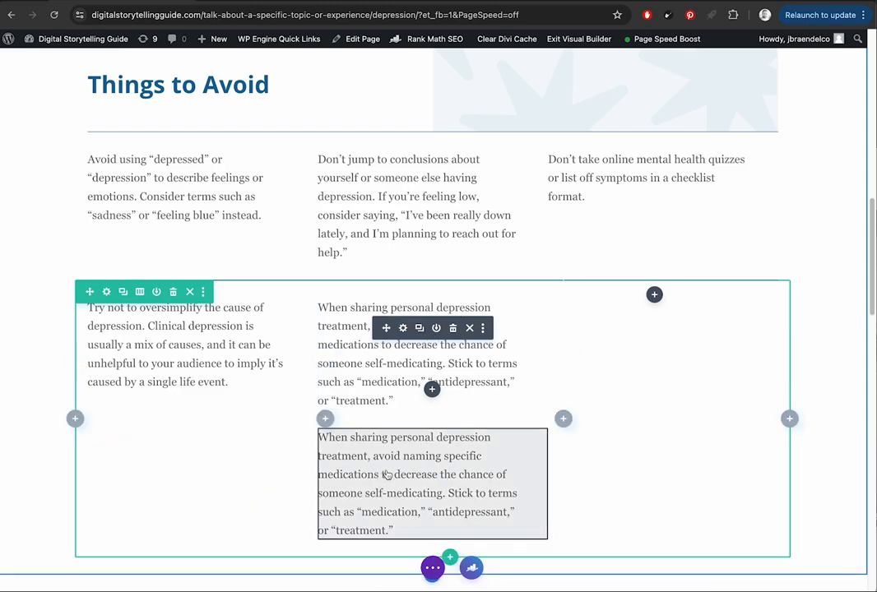
pyautogui.moveTo(382, 455)
pyautogui.moveTo(386, 457); pyautogui.dragTo(640, 290)
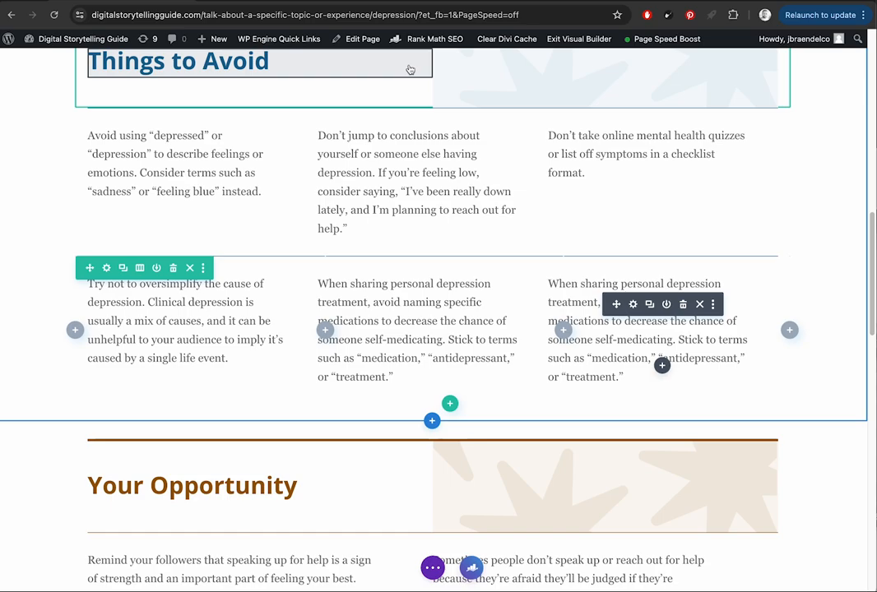
# Step: Replace the word "When" in the third-column copy with "Edit the text." and save the module settings
pyautogui.click(632, 304)
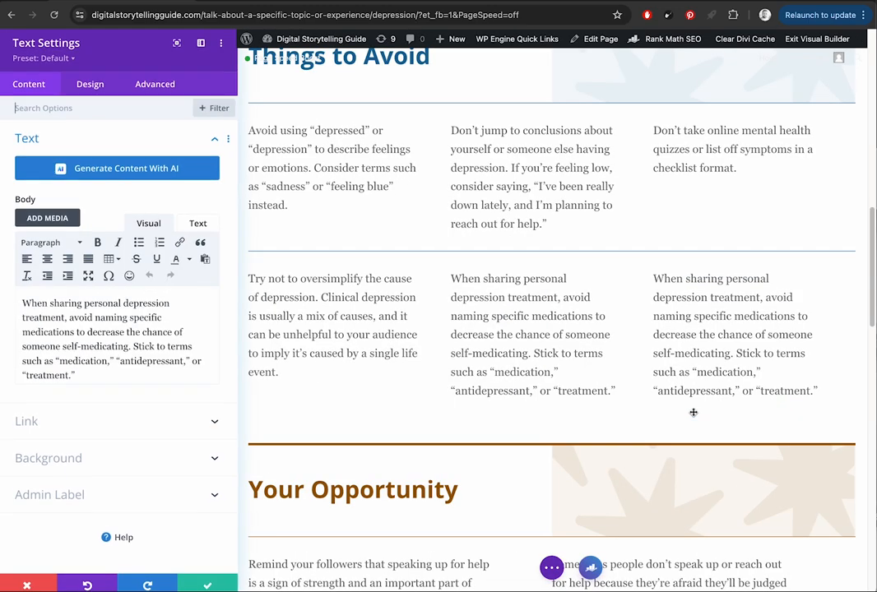
pyautogui.doubleClick(37, 305)
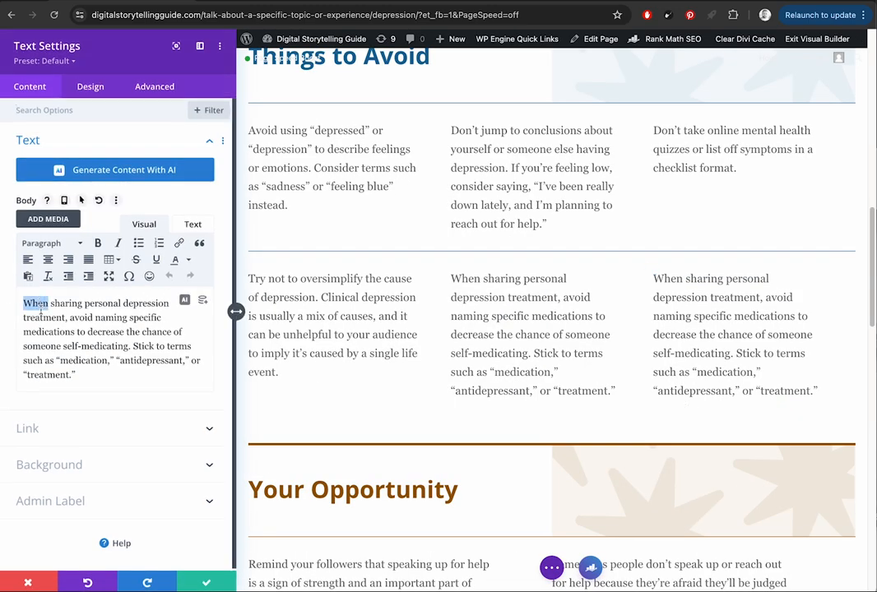
pyautogui.write('W')
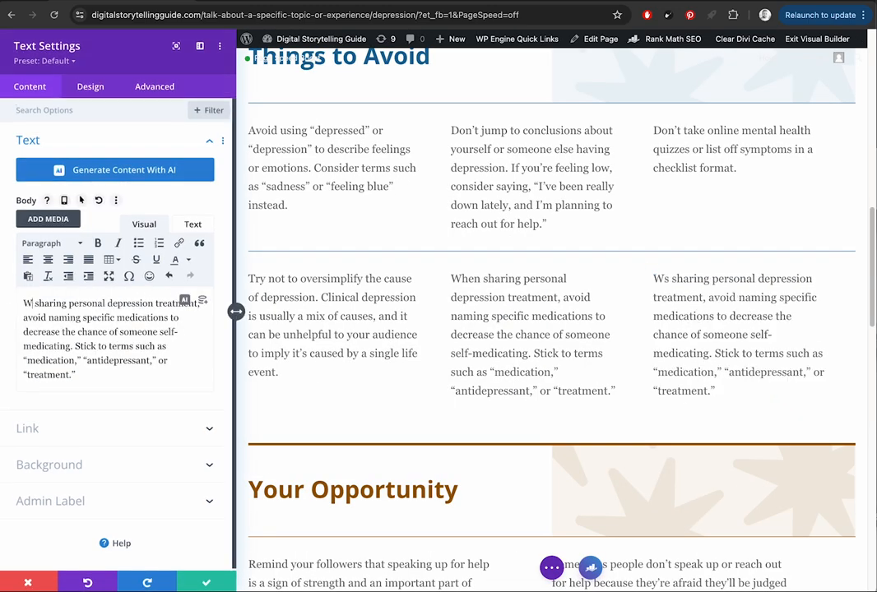
pyautogui.press('BackSpace')
pyautogui.write('Edit the text.')
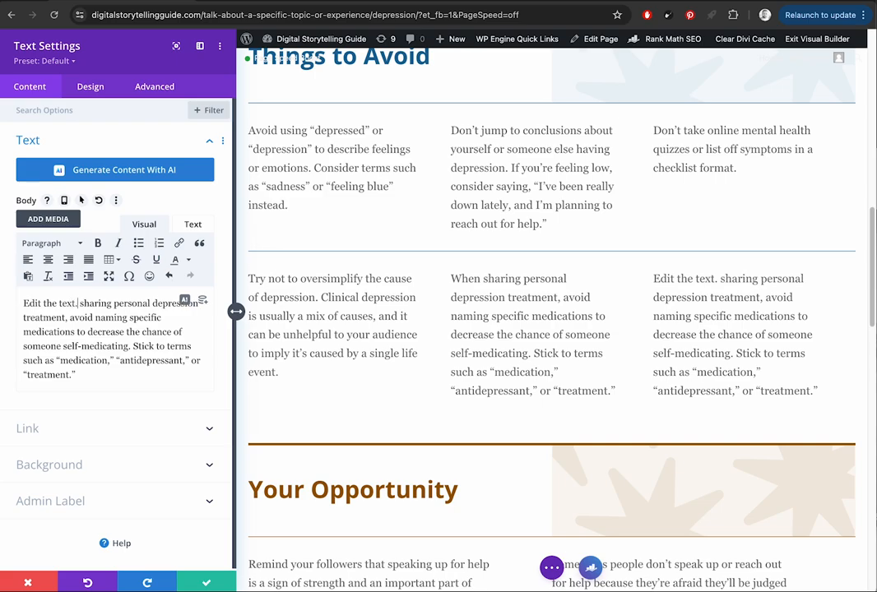
pyautogui.click(206, 582)
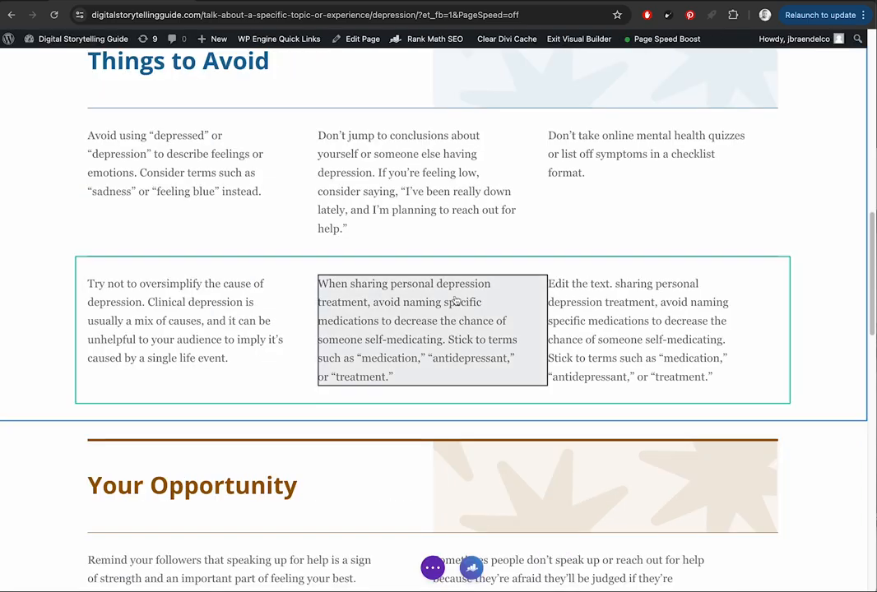
# Step: Open the settings of The Jed Foundation blurb under Resources and examine its title and body text
pyautogui.scroll(-1, 455, 301)
pyautogui.scroll(-5, 455, 301)
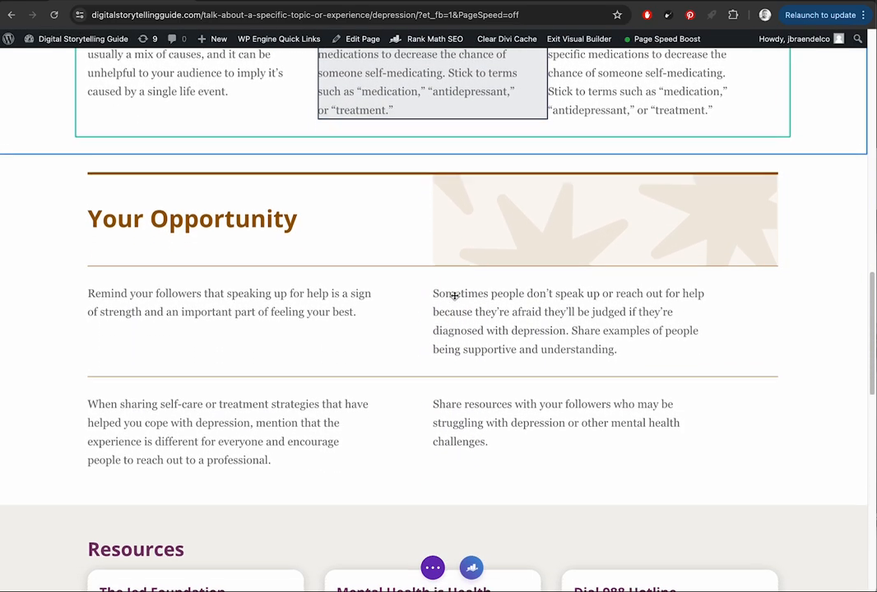
pyautogui.scroll(-3, 454, 296)
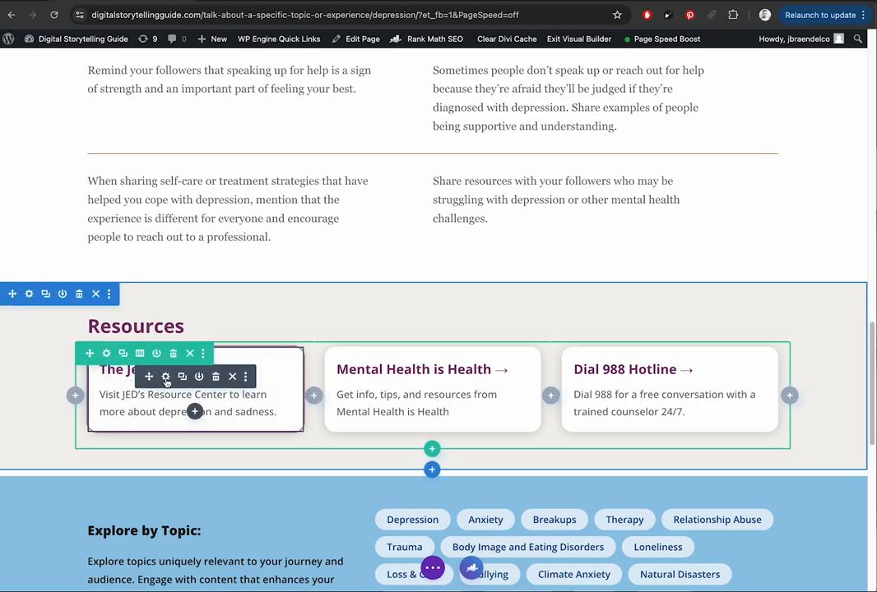
pyautogui.click(169, 375)
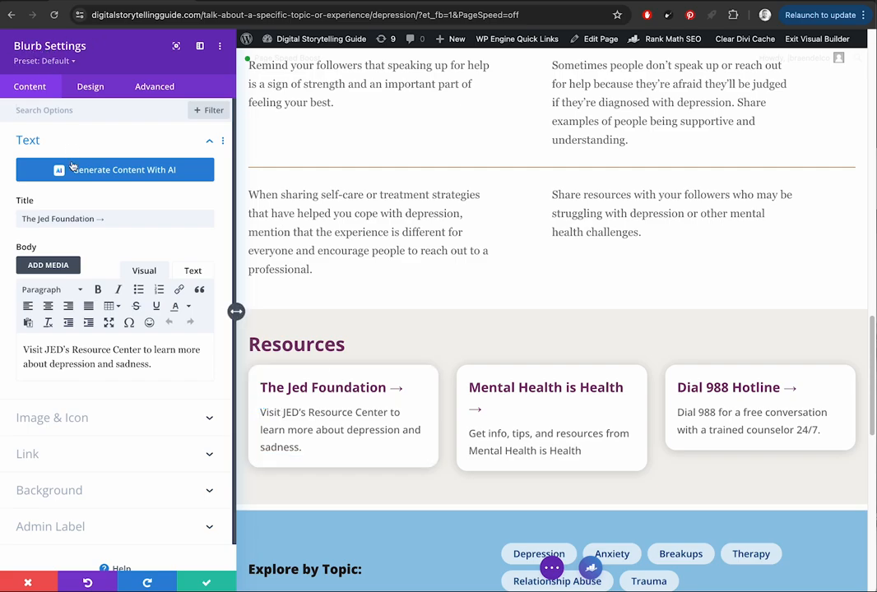
pyautogui.click(93, 217)
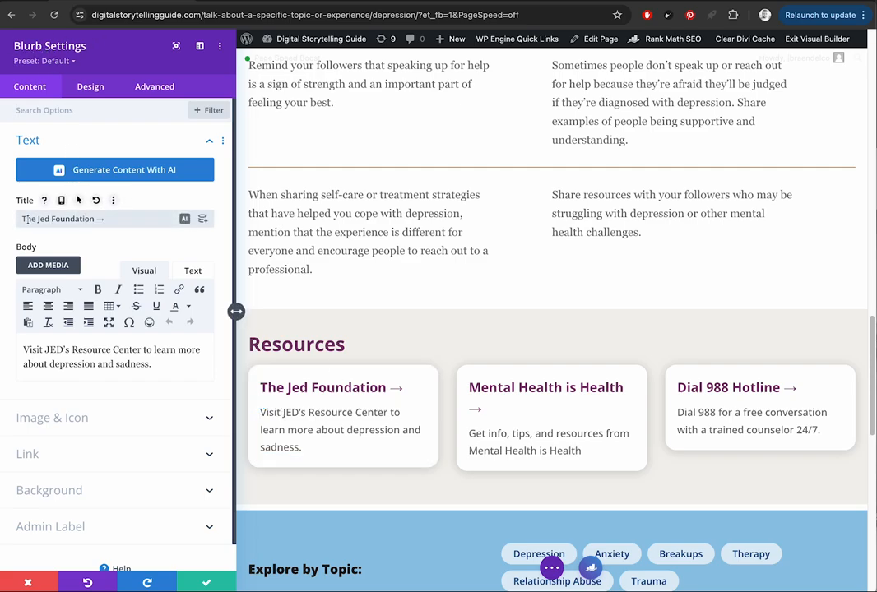
pyautogui.doubleClick(57, 349)
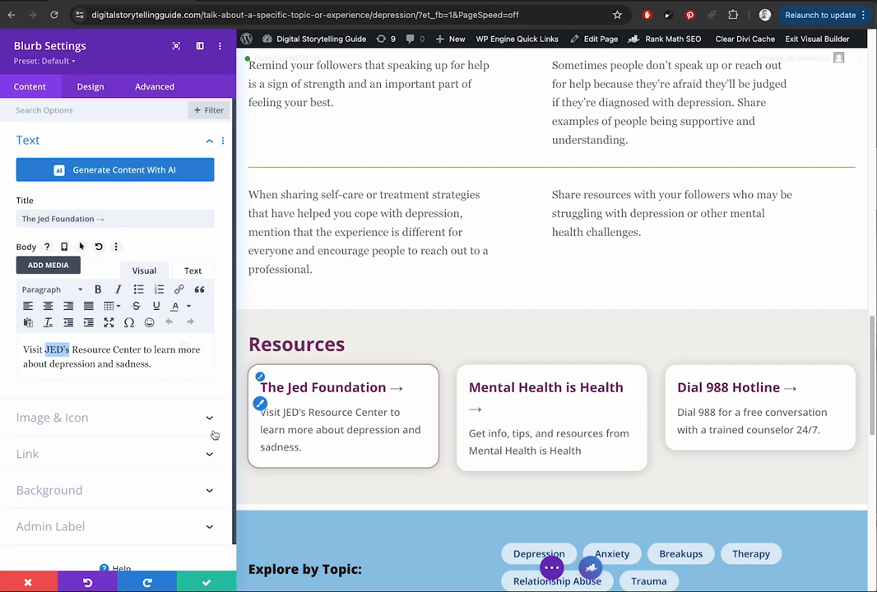
# Step: Examine The Jed Foundation blurb's module link URL and link target, and save the blurb settings
pyautogui.click(73, 453)
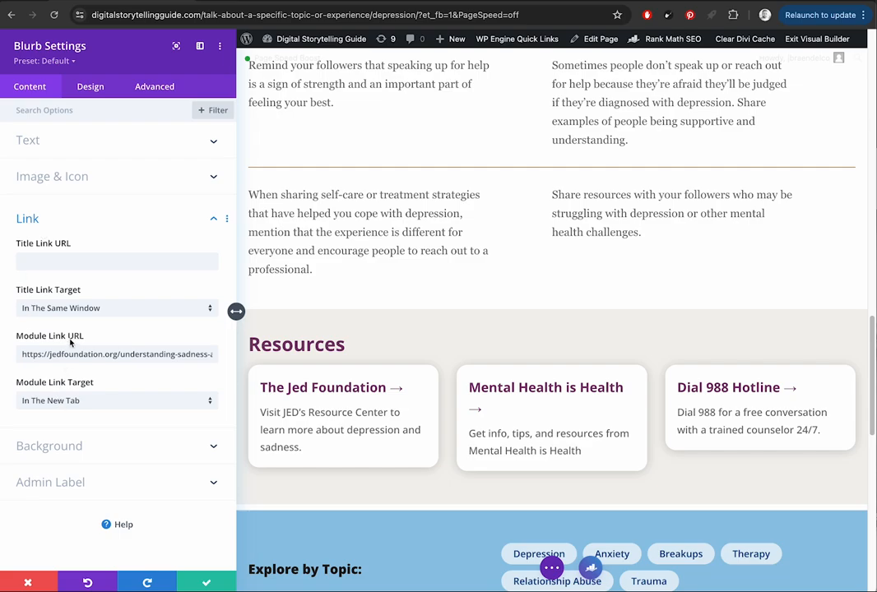
pyautogui.click(123, 354)
pyautogui.press('super+a')
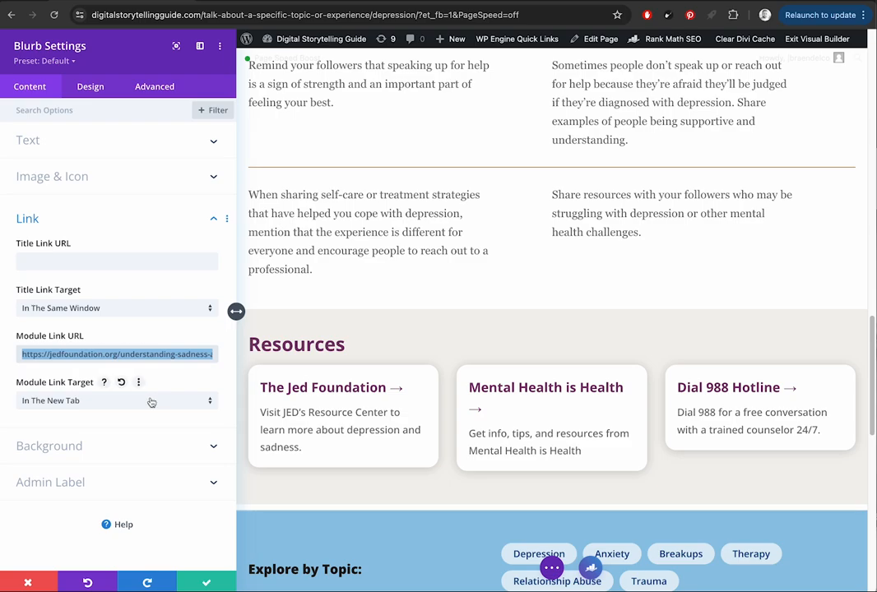
pyautogui.click(204, 582)
# Step: Exit the Visual Builder discarding the unsaved changes to the Depression page, and return to the guide's home page
pyautogui.scroll(-5, 421, 515)
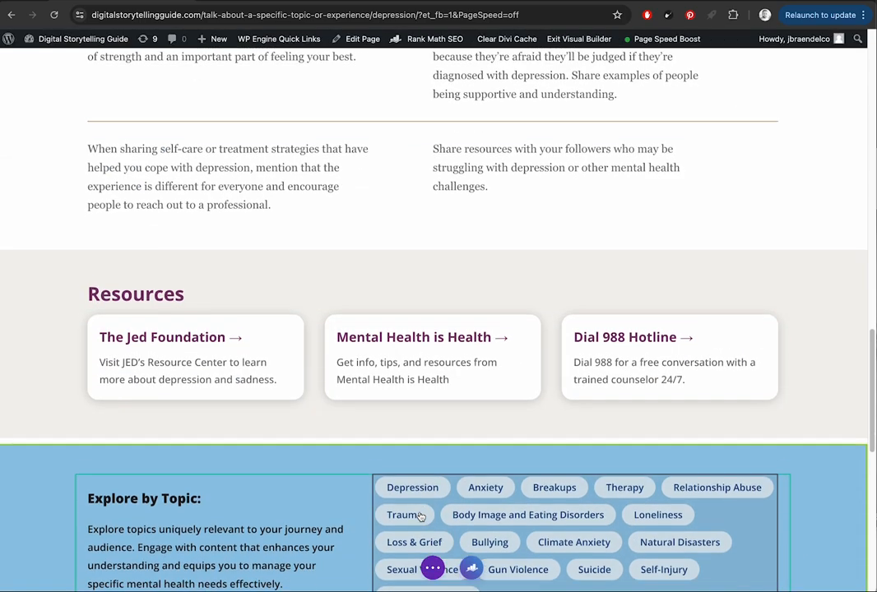
pyautogui.scroll(-5, 420, 516)
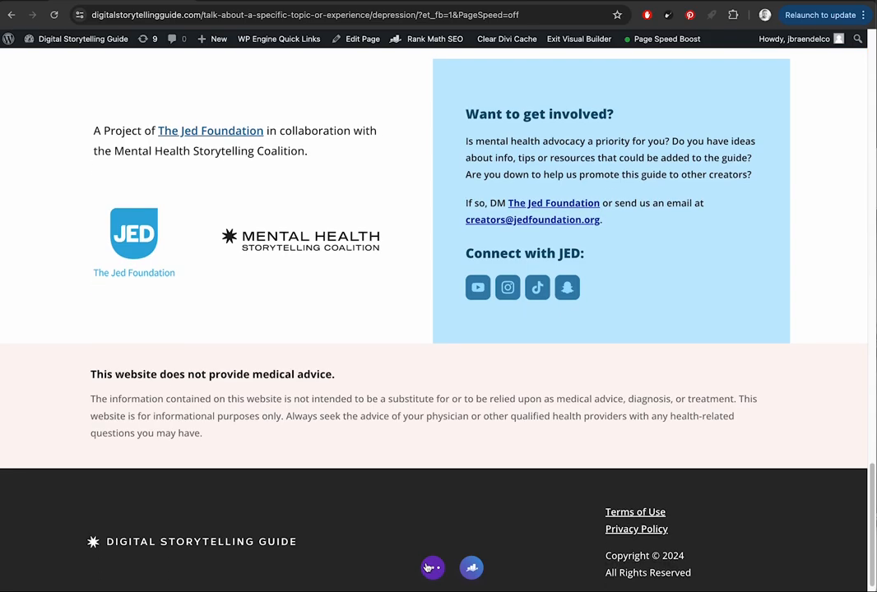
pyautogui.scroll(8, 442, 422)
pyautogui.scroll(15, 442, 422)
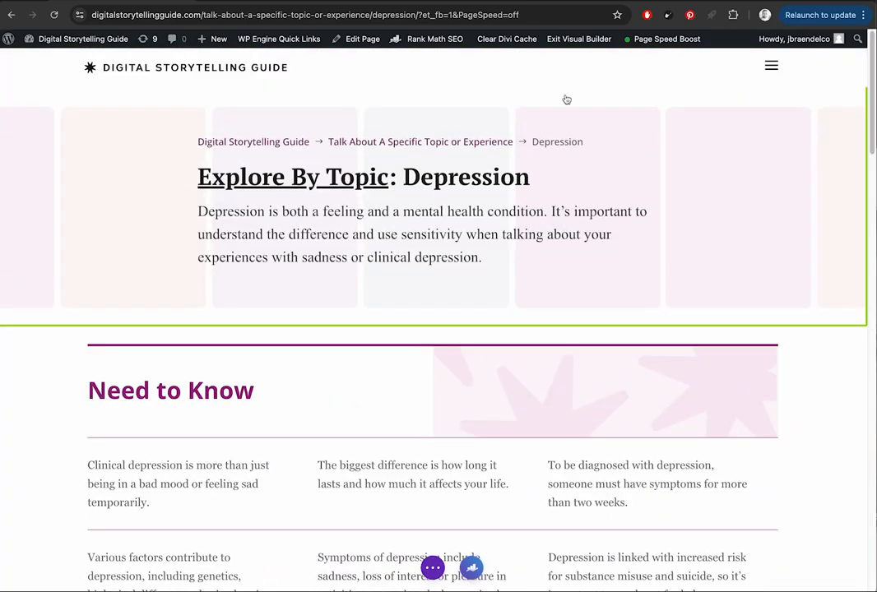
pyautogui.click(571, 39)
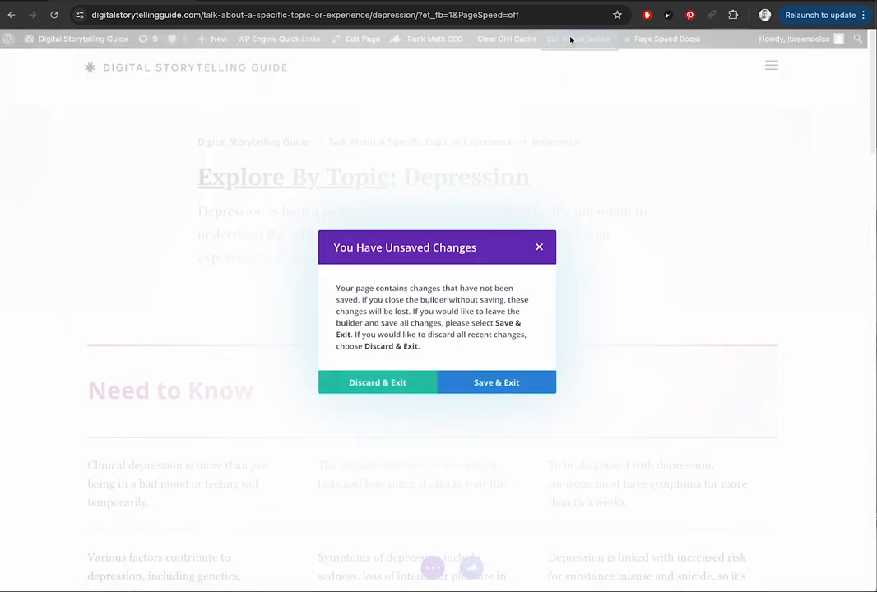
pyautogui.click(377, 383)
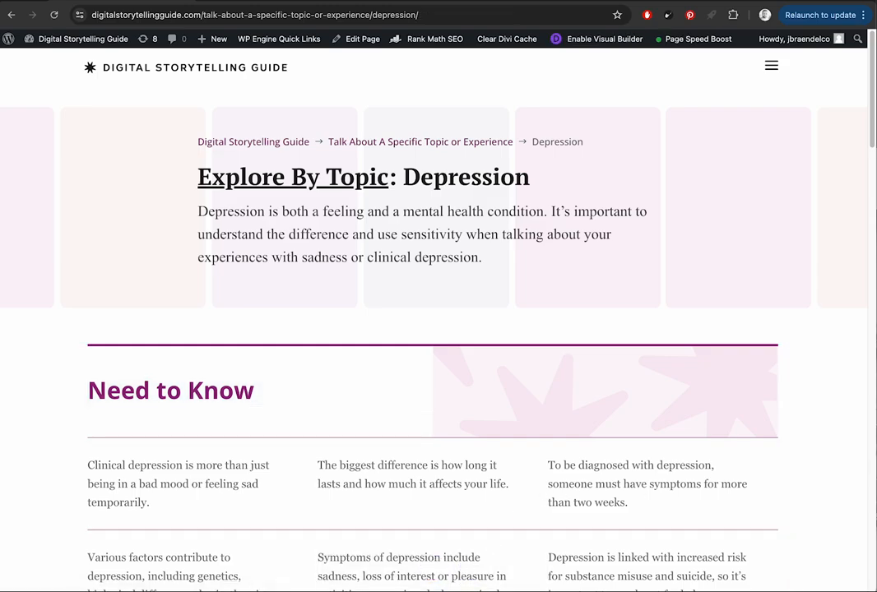
pyautogui.click(204, 71)
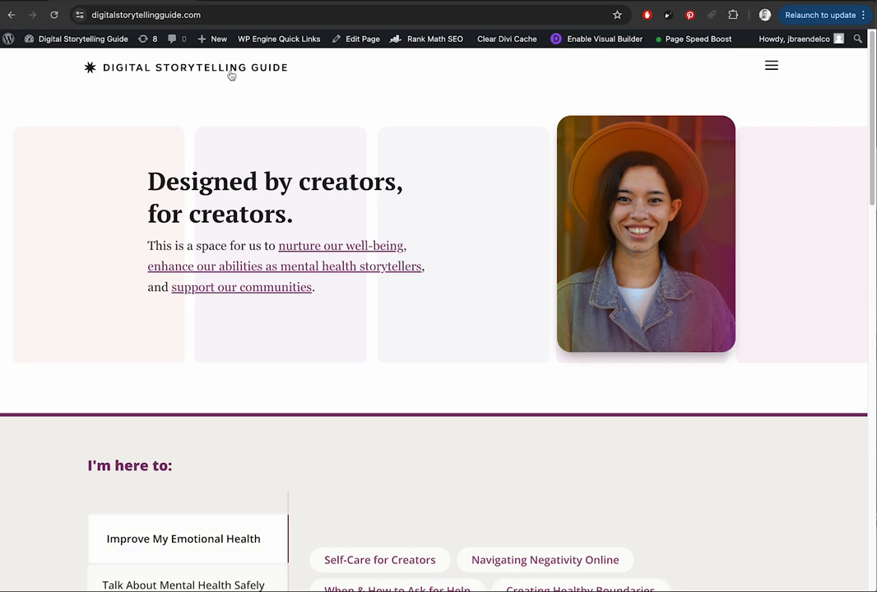